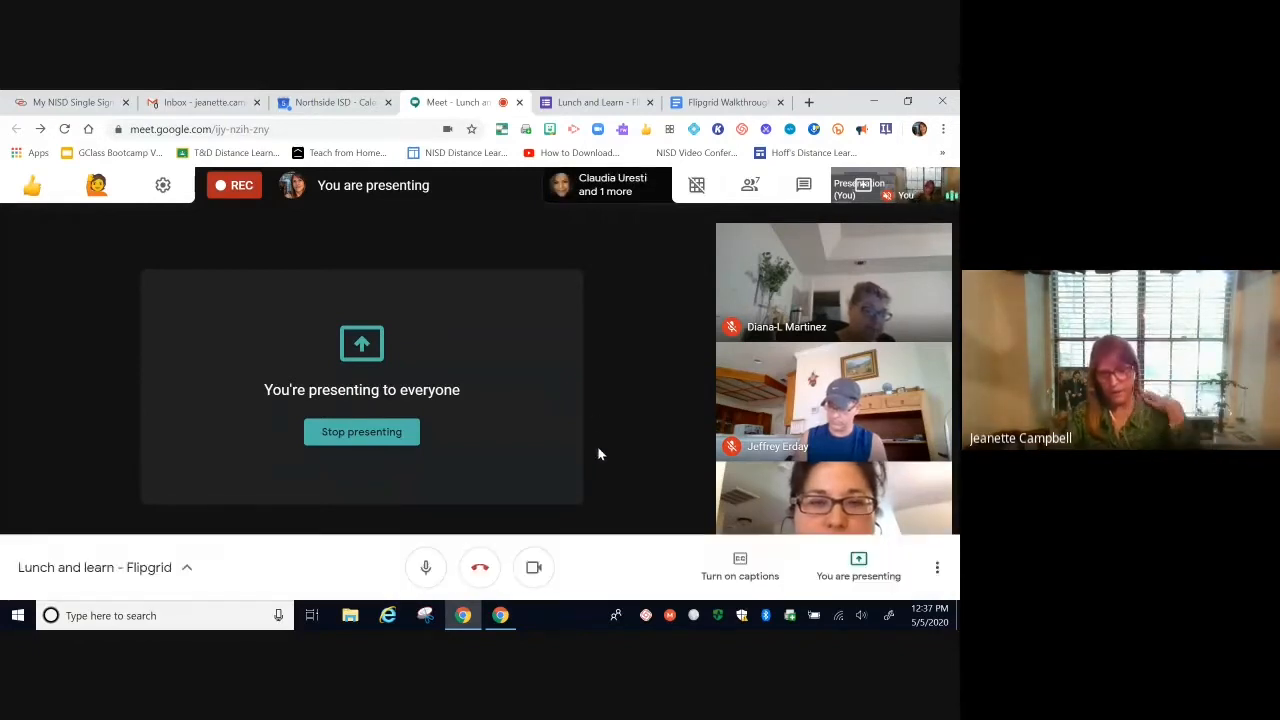
# Step: Open a new Chrome tab beside the Google Meet call while still presenting
pyautogui.click(808, 103)
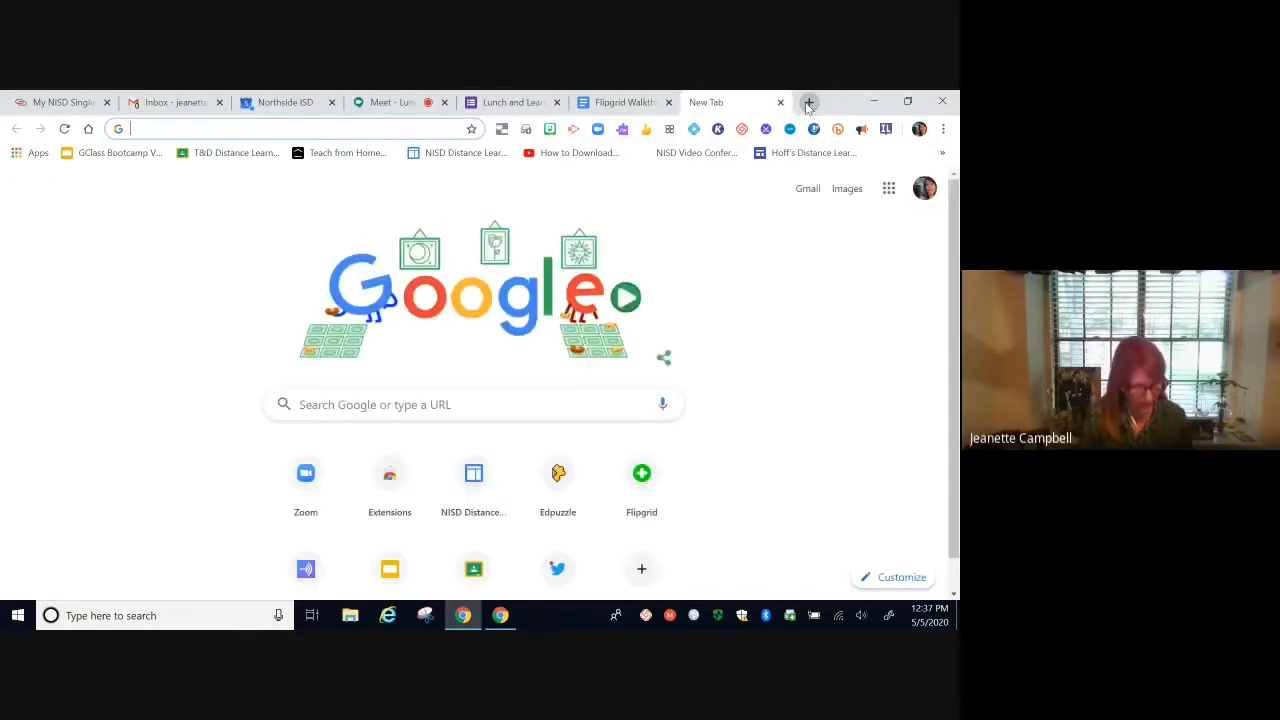
# Step: Load flipgrid.com in the new tab
pyautogui.write('flip')
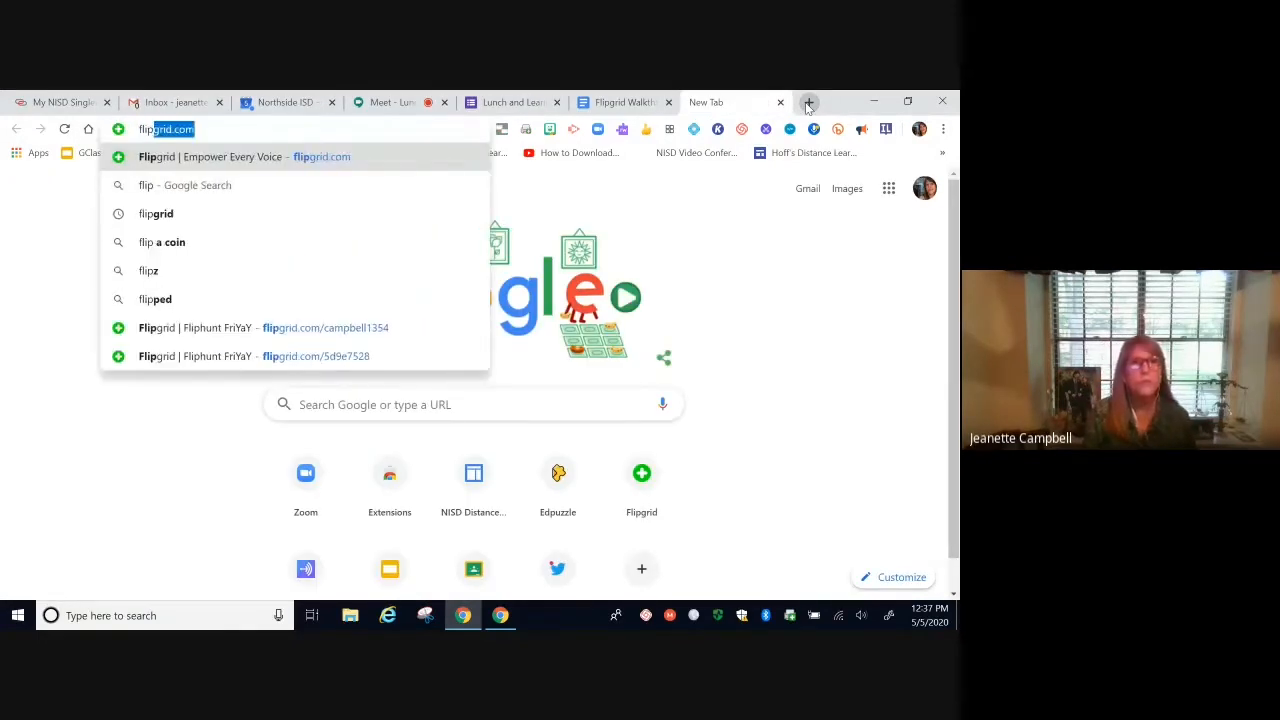
pyautogui.write('gri')
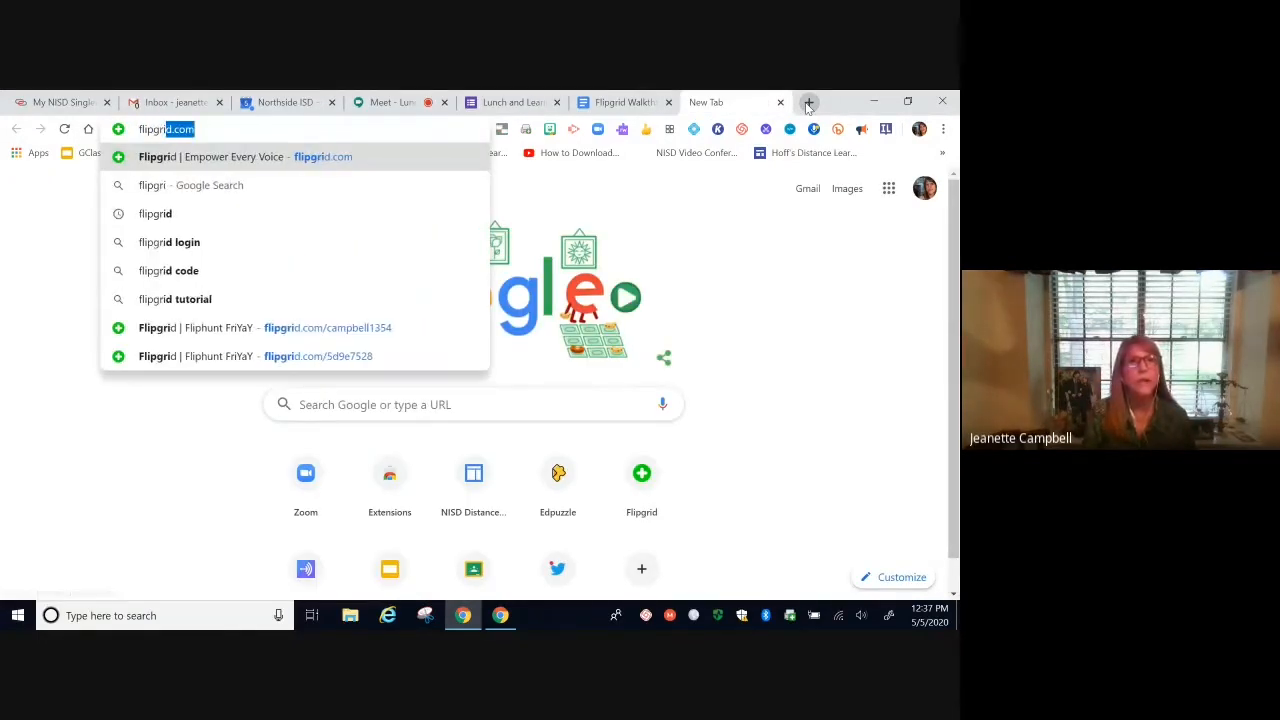
pyautogui.write('d.com')
pyautogui.press('Return')
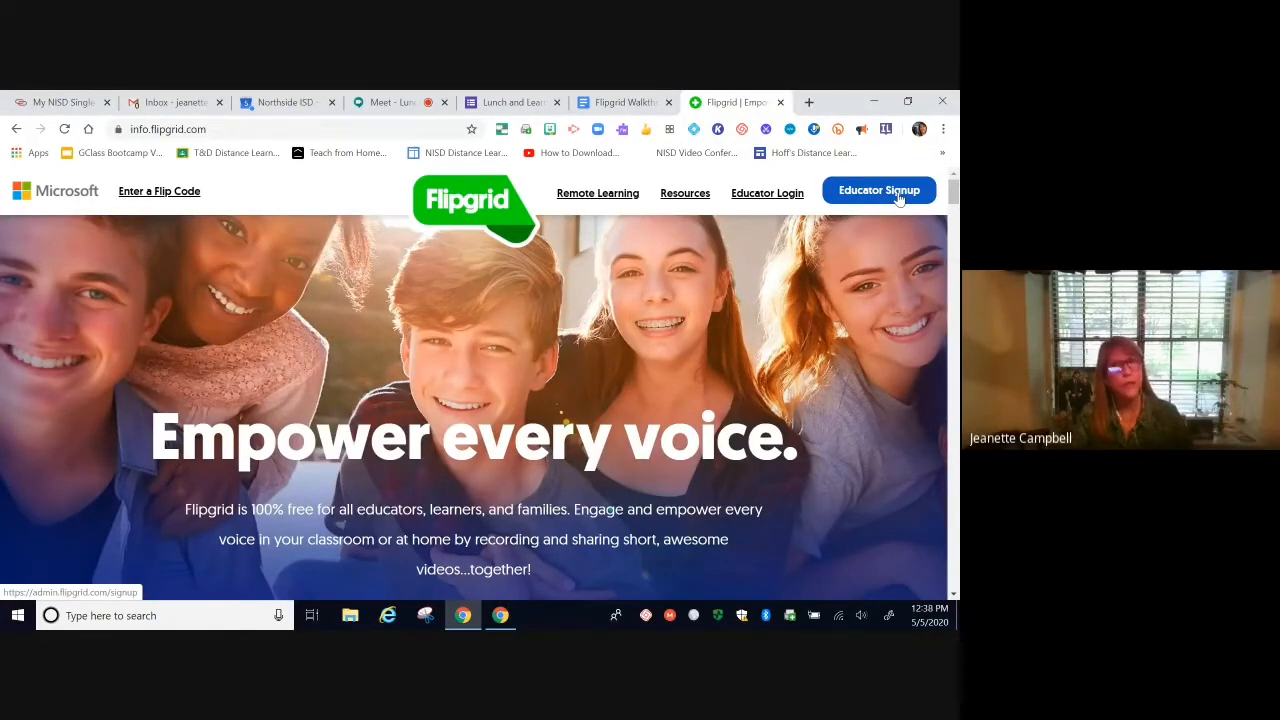
# Step: Log in through Educator Login with Google, choosing the school account
pyautogui.click(775, 194)
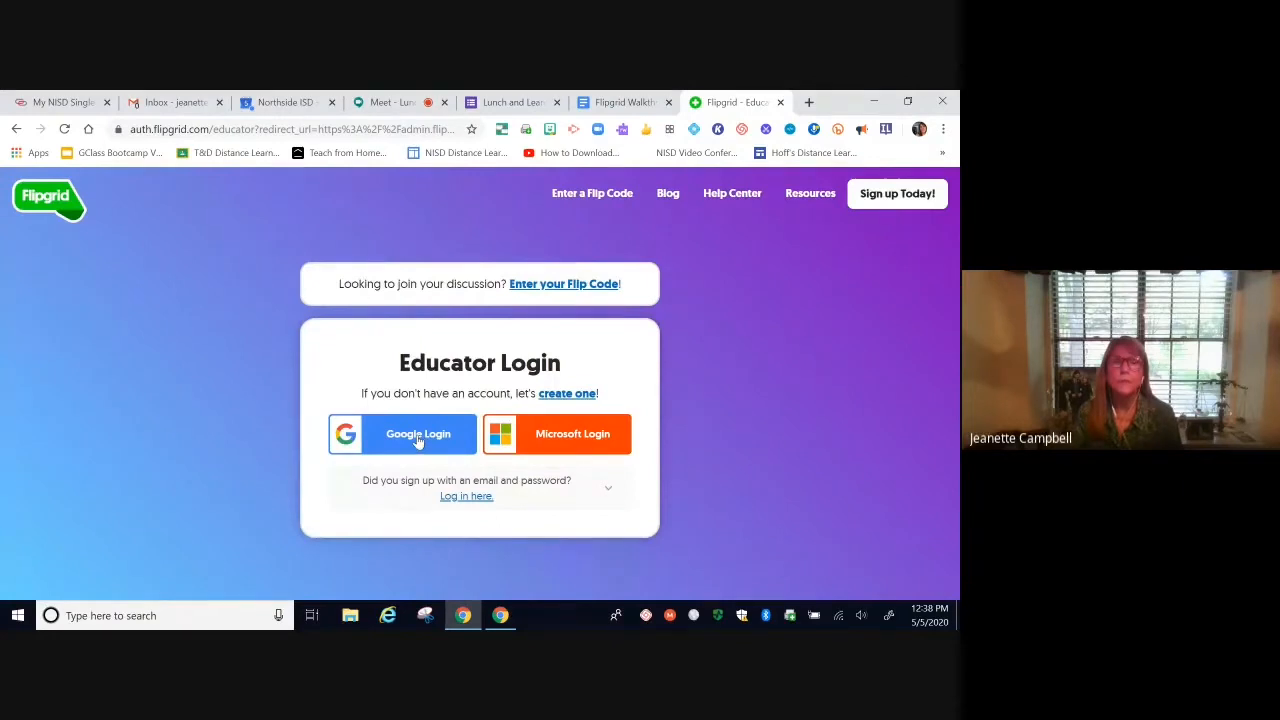
pyautogui.click(418, 441)
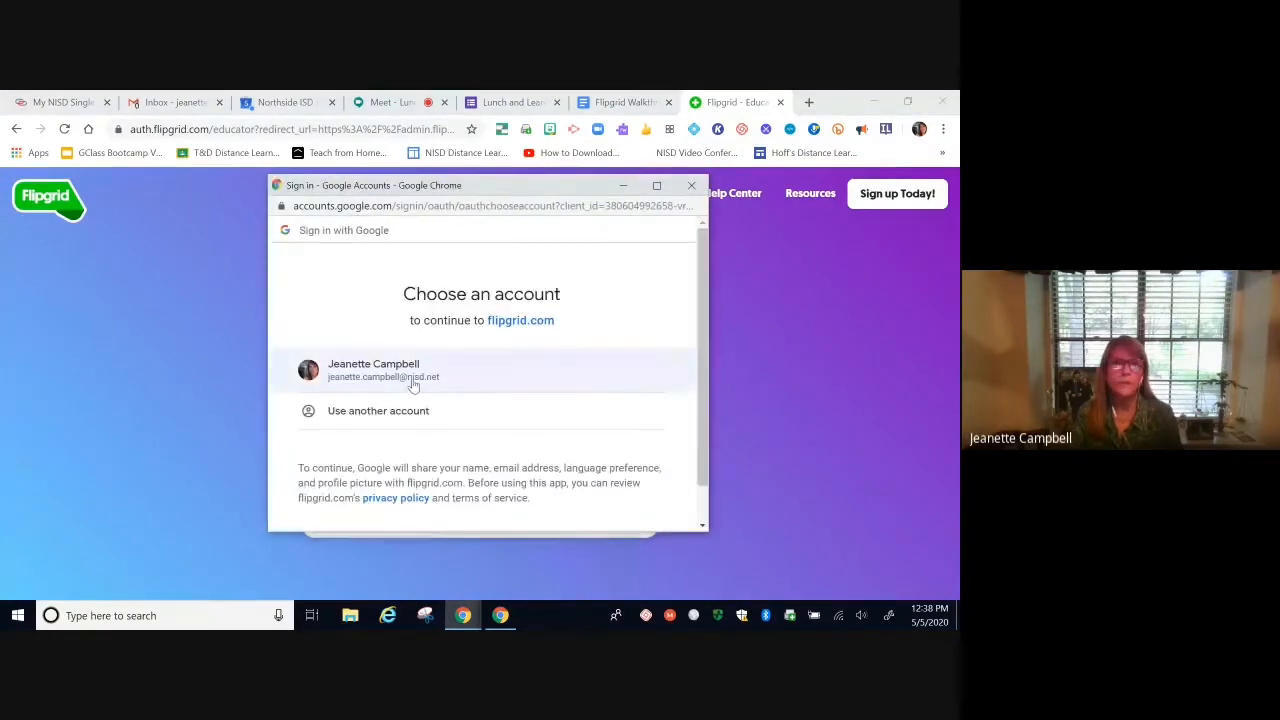
pyautogui.click(411, 381)
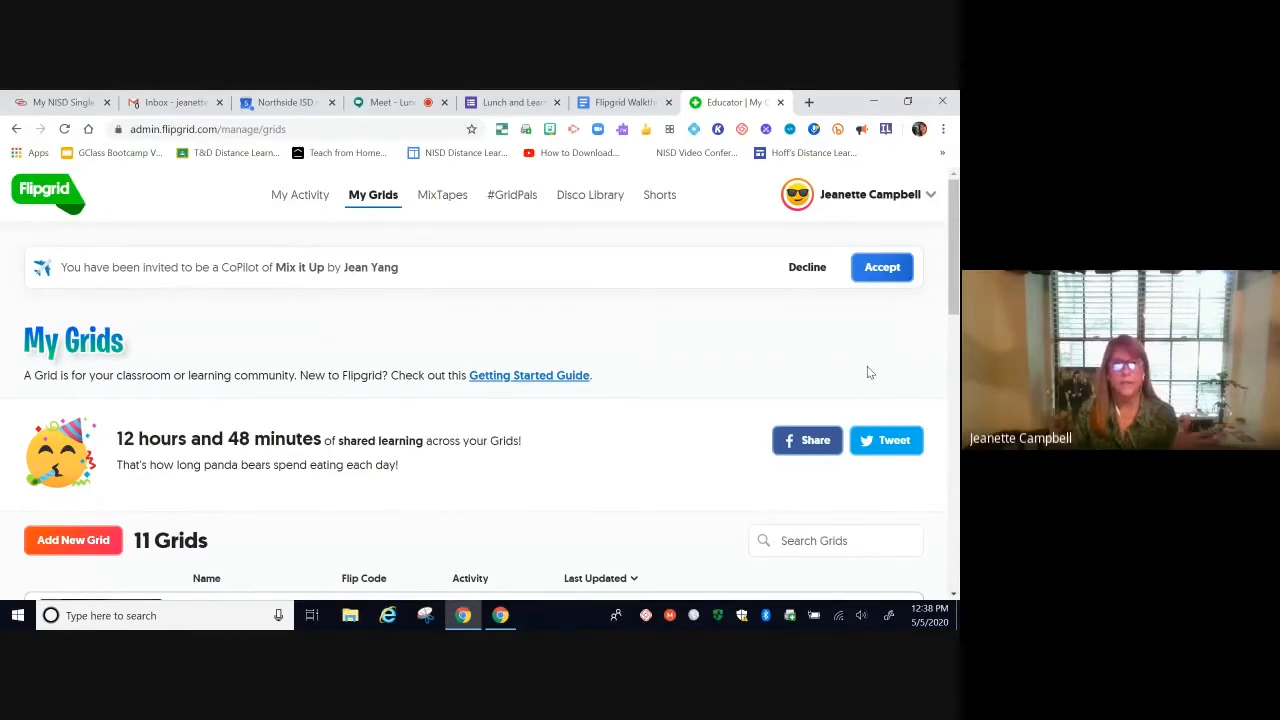
pyautogui.scroll(-3, 868, 372)
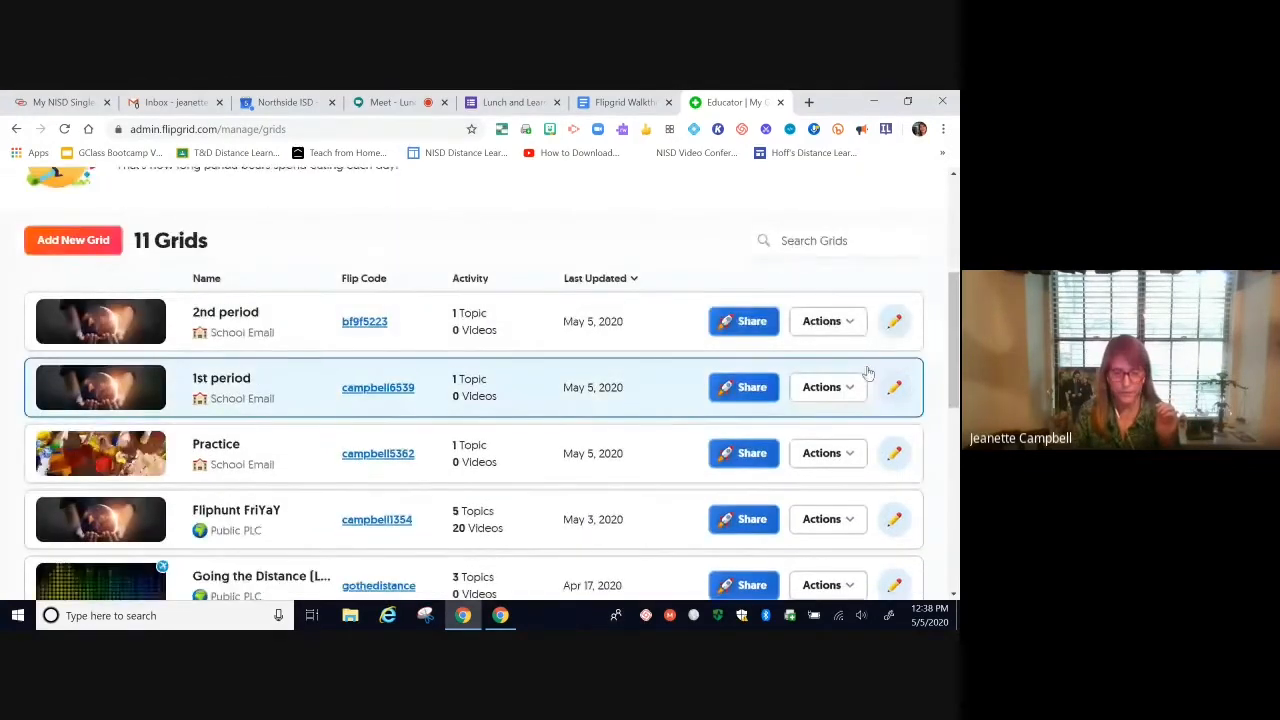
pyautogui.scroll(1, 287, 316)
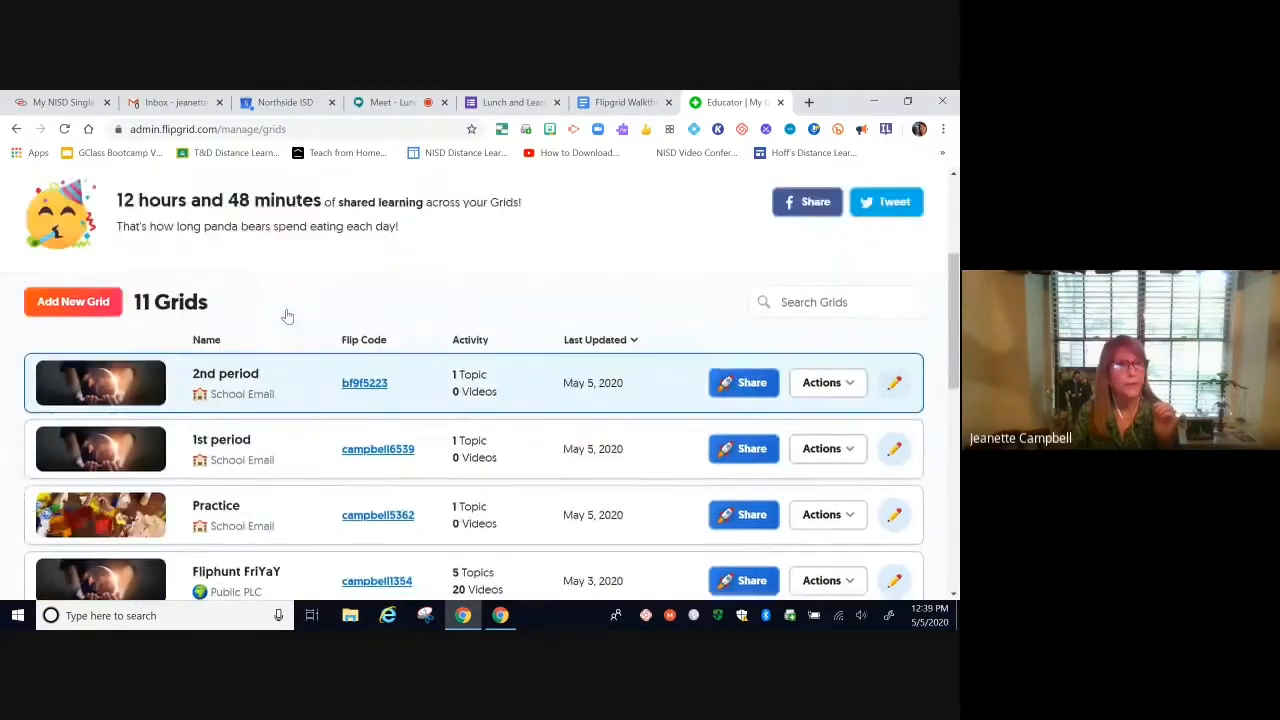
pyautogui.scroll(1, 287, 316)
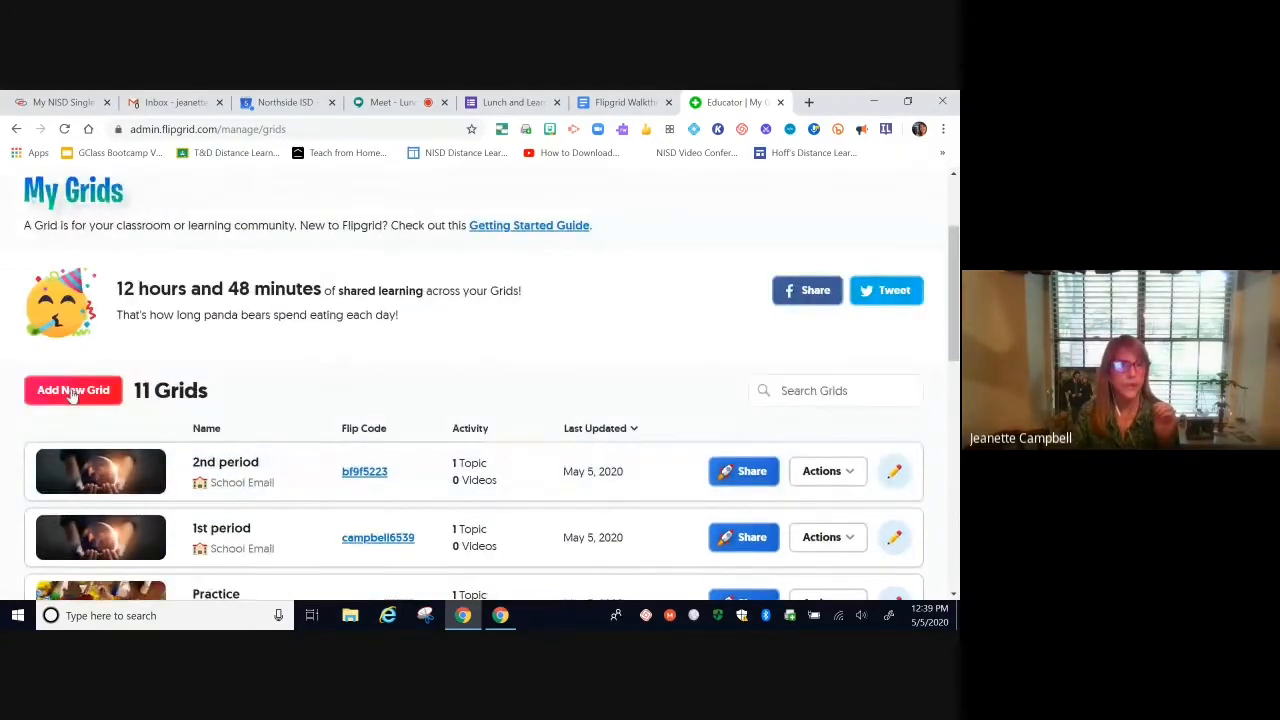
pyautogui.scroll(-1, 457, 366)
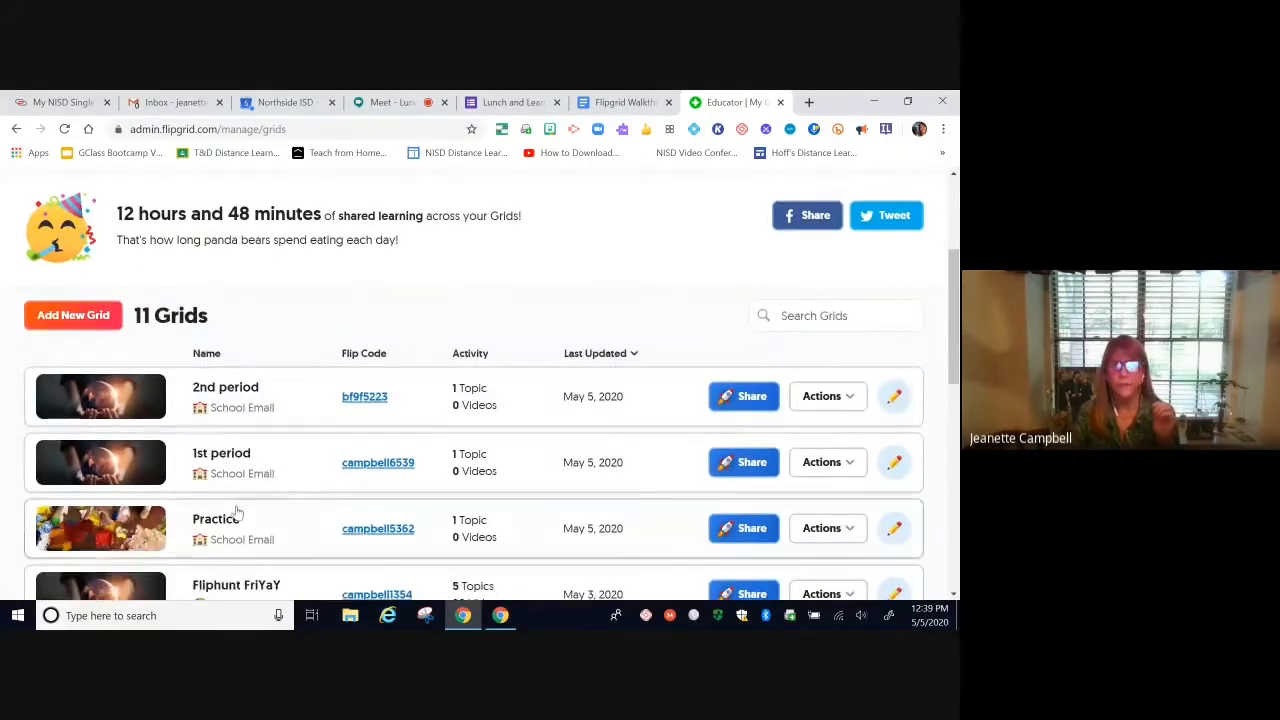
# Step: Start a new grid named '3rd period' where students join with School Email
pyautogui.click(73, 316)
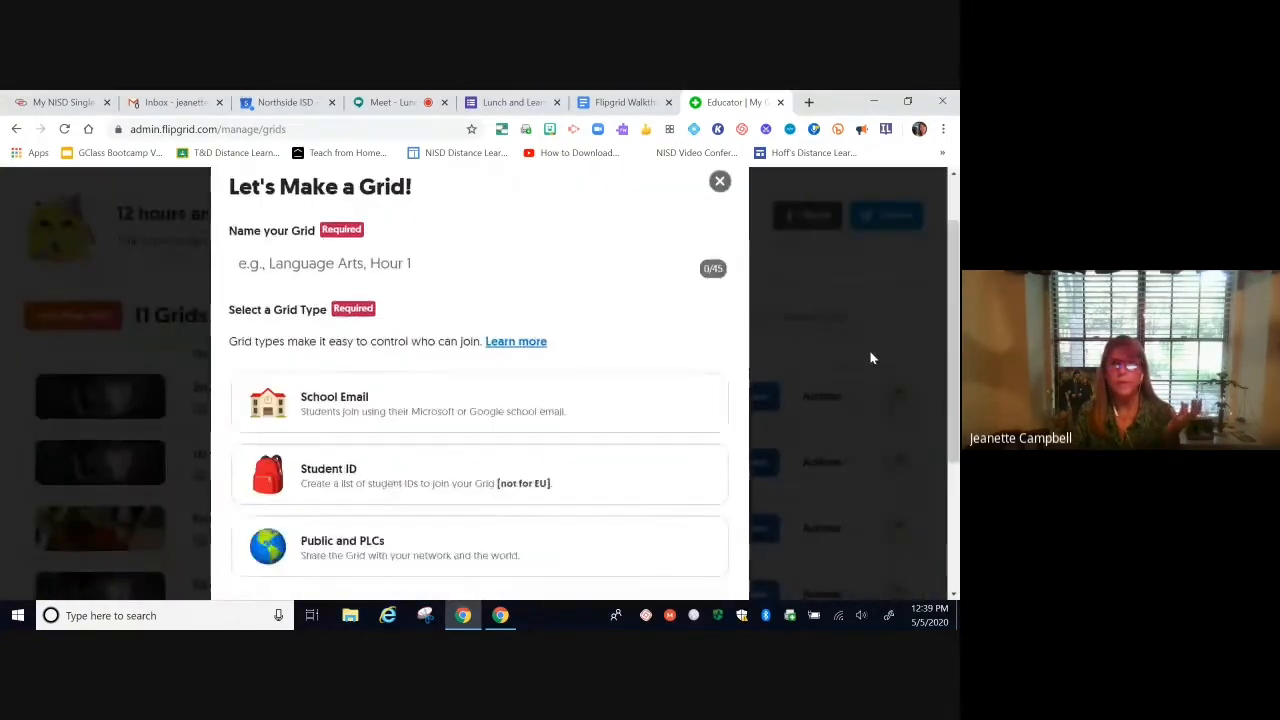
pyautogui.click(316, 265)
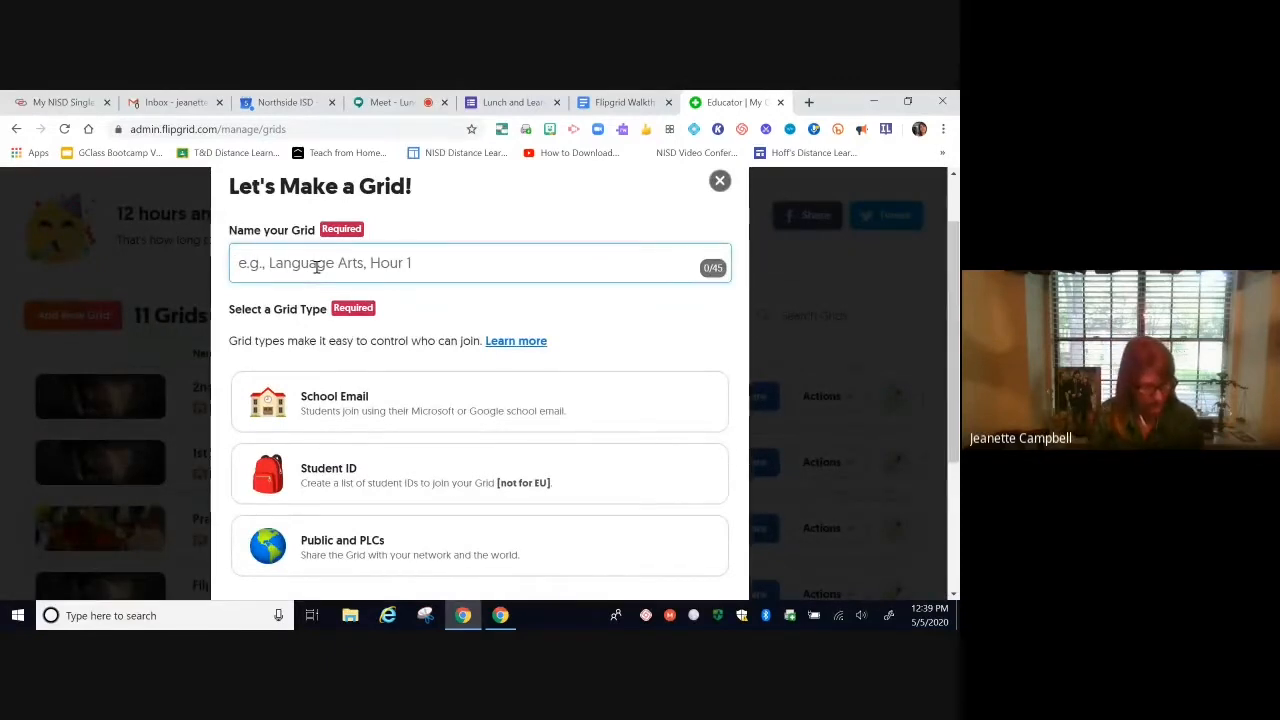
pyautogui.write('3rdf')
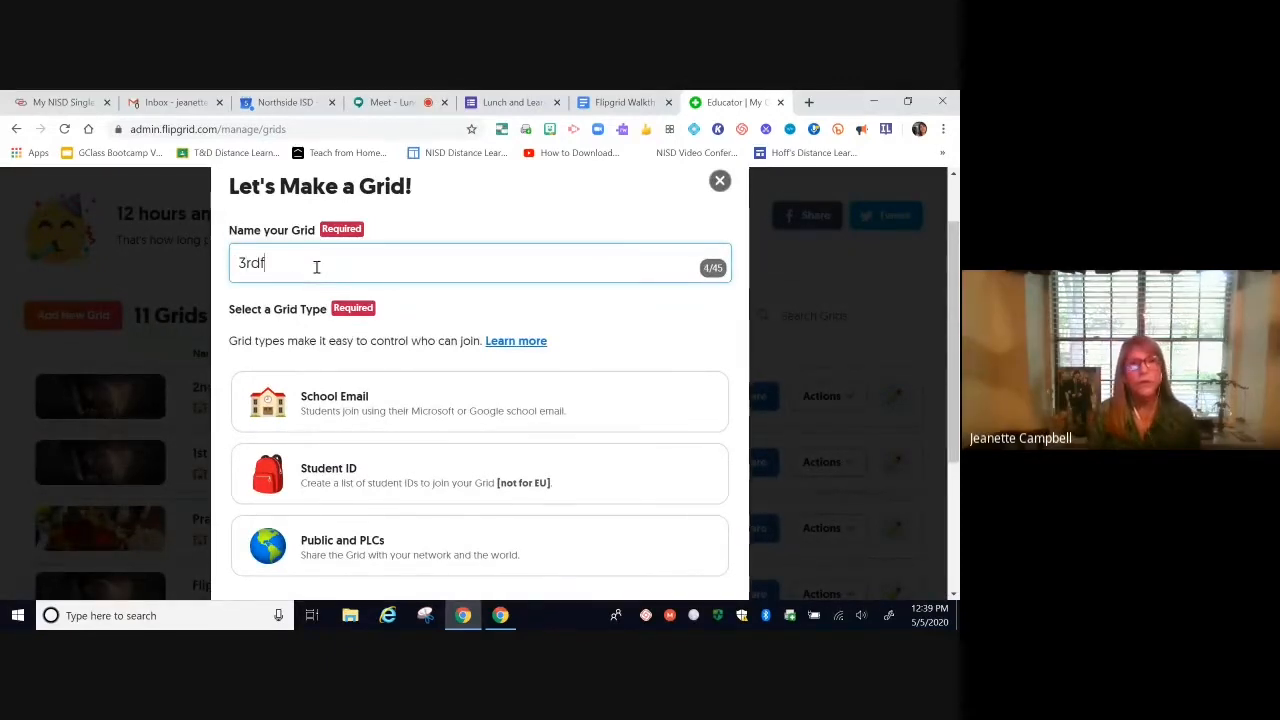
pyautogui.press('BackSpace')
pyautogui.write('period')
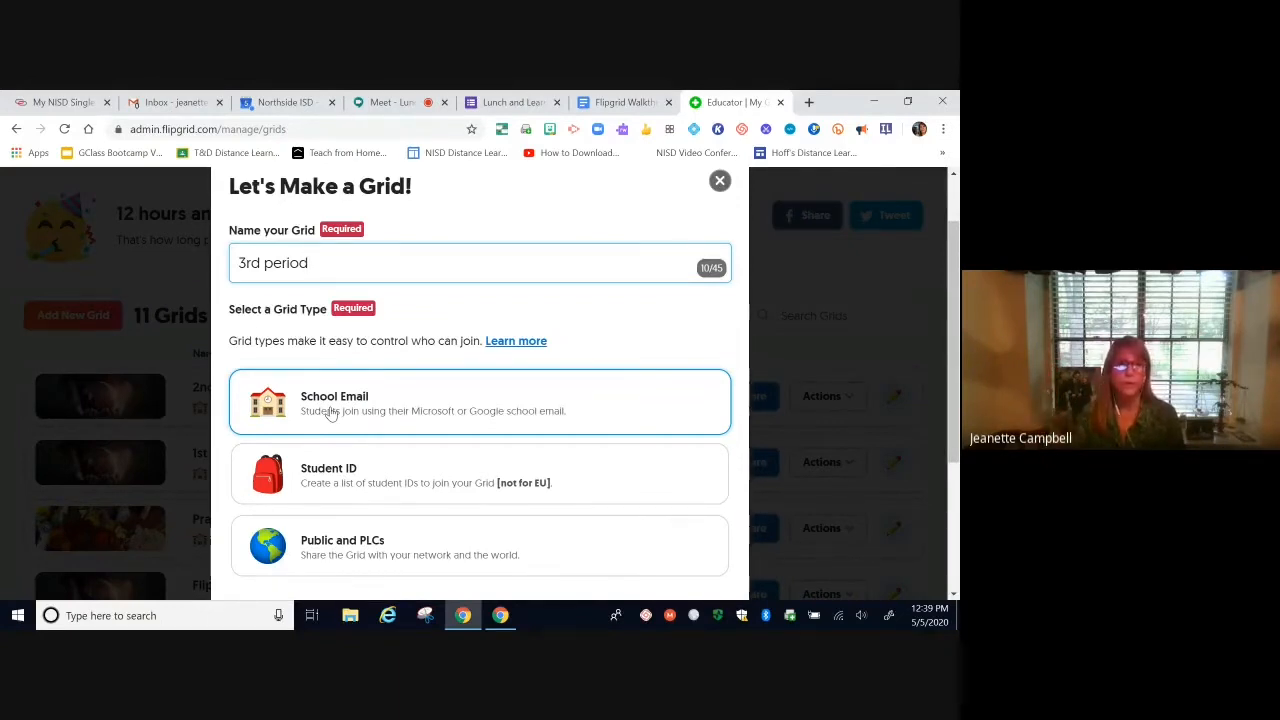
pyautogui.click(331, 414)
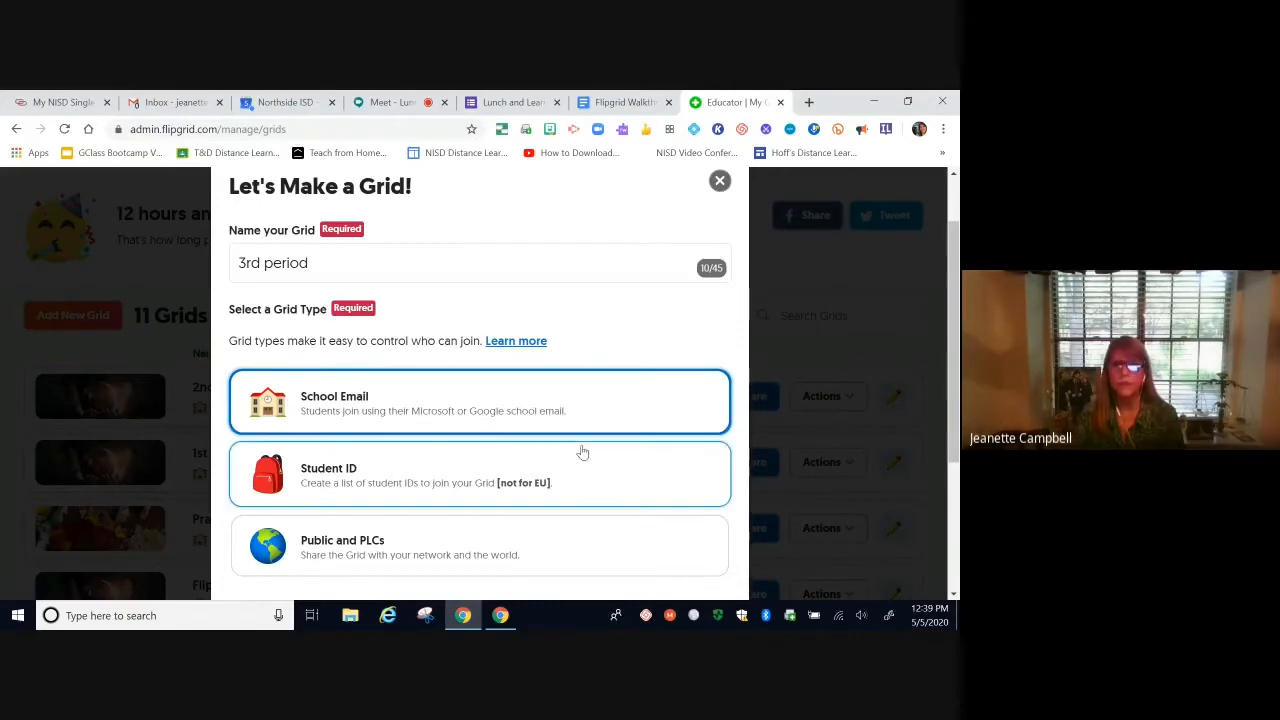
pyautogui.scroll(-1, 583, 452)
pyautogui.scroll(-3, 583, 452)
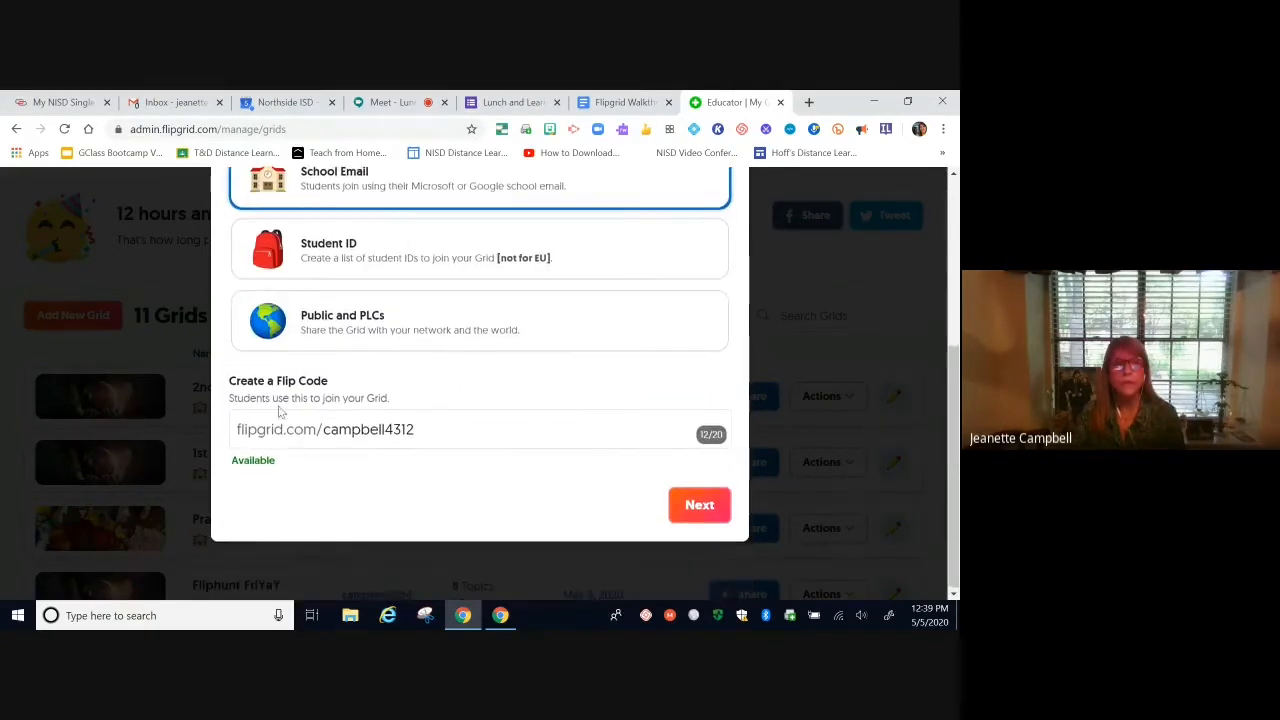
pyautogui.click(421, 431)
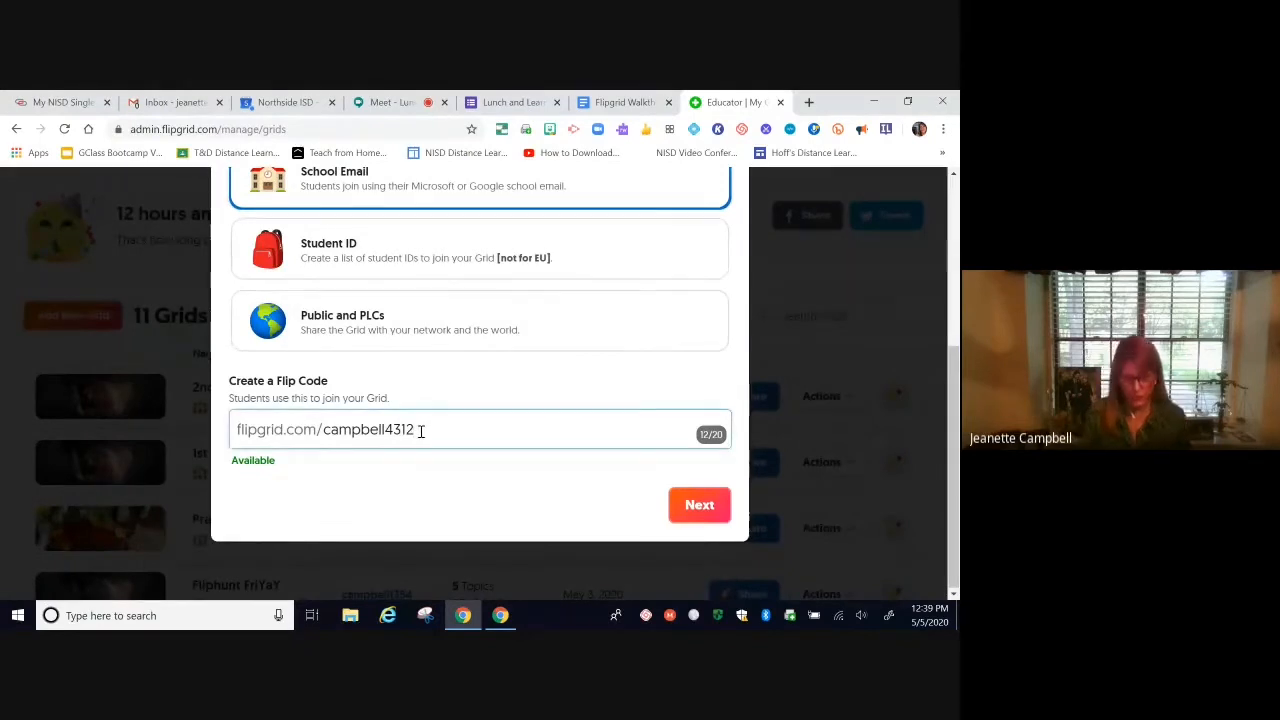
pyautogui.press('BackSpace')
pyautogui.press('BackSpace')
pyautogui.press('BackSpace')
pyautogui.press('BackSpace')
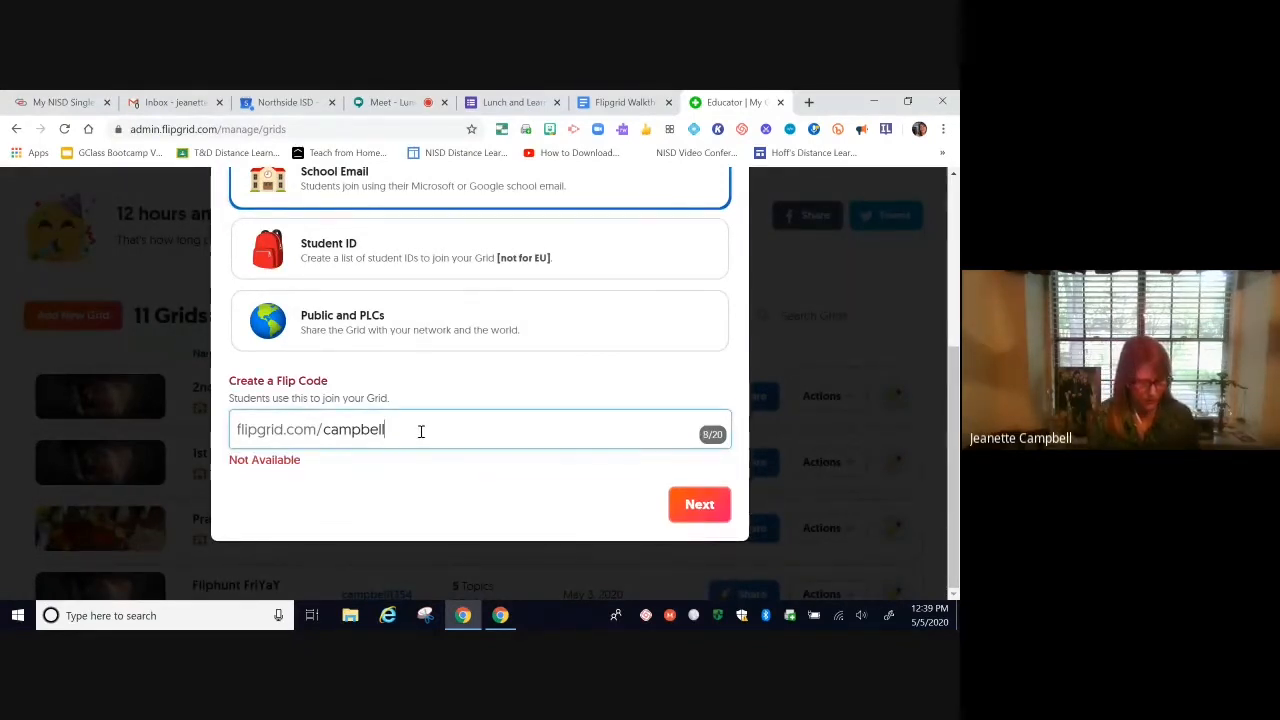
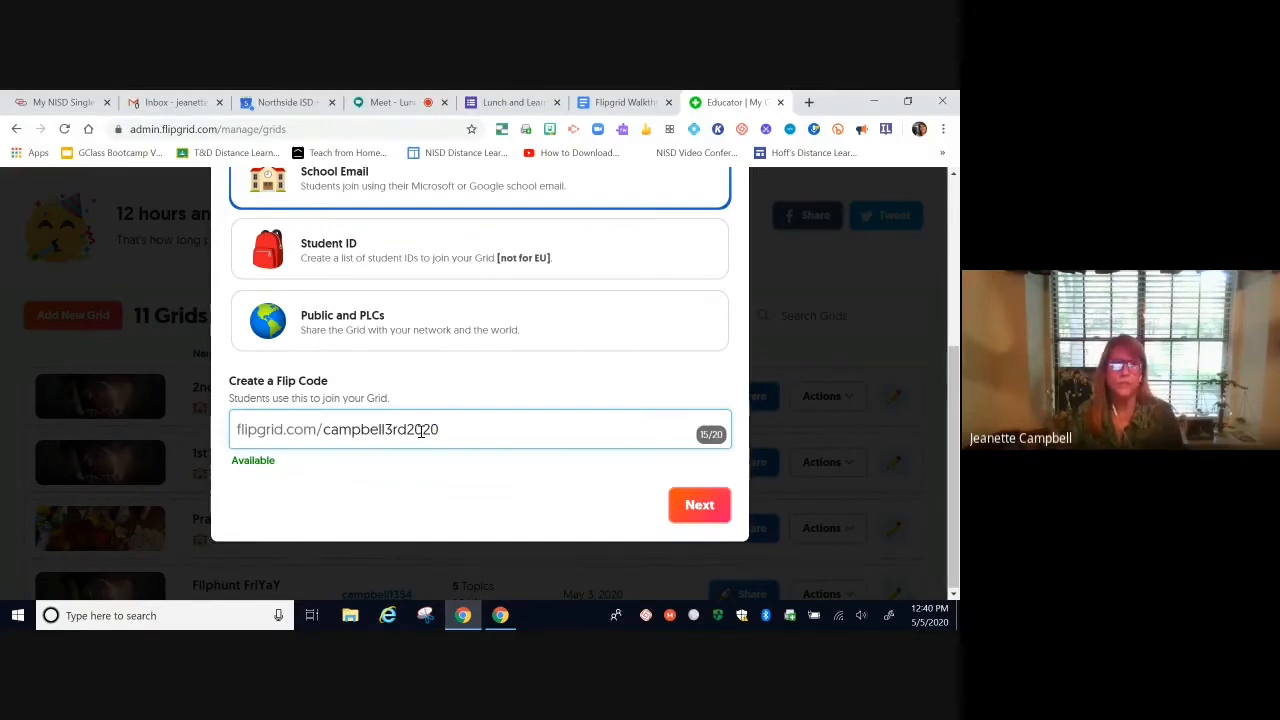
pyautogui.click(703, 506)
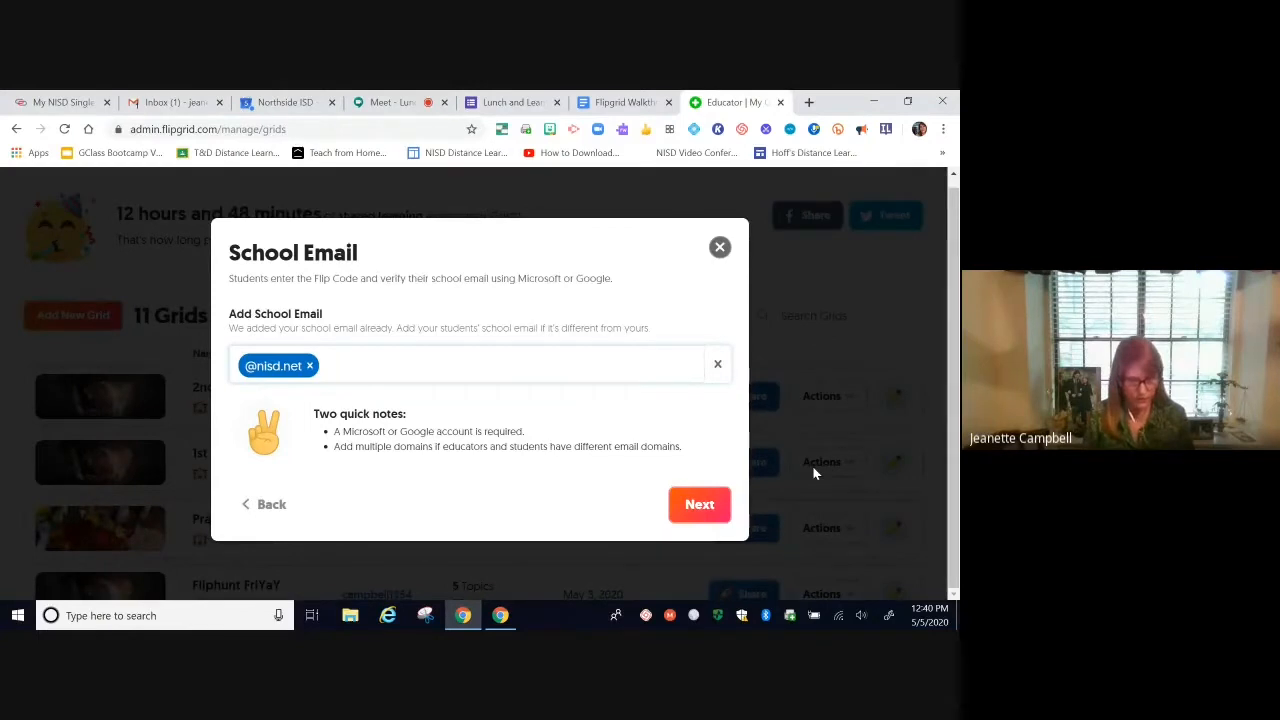
pyautogui.write('@st')
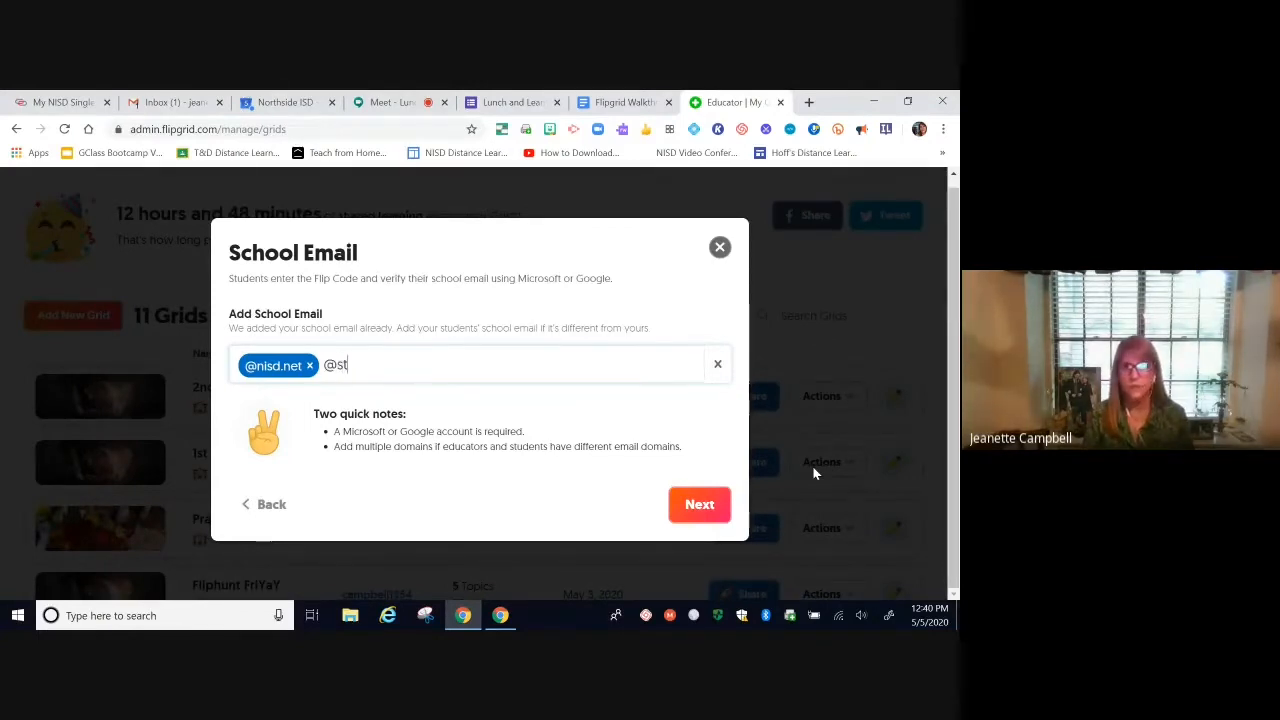
pyautogui.write('udents')
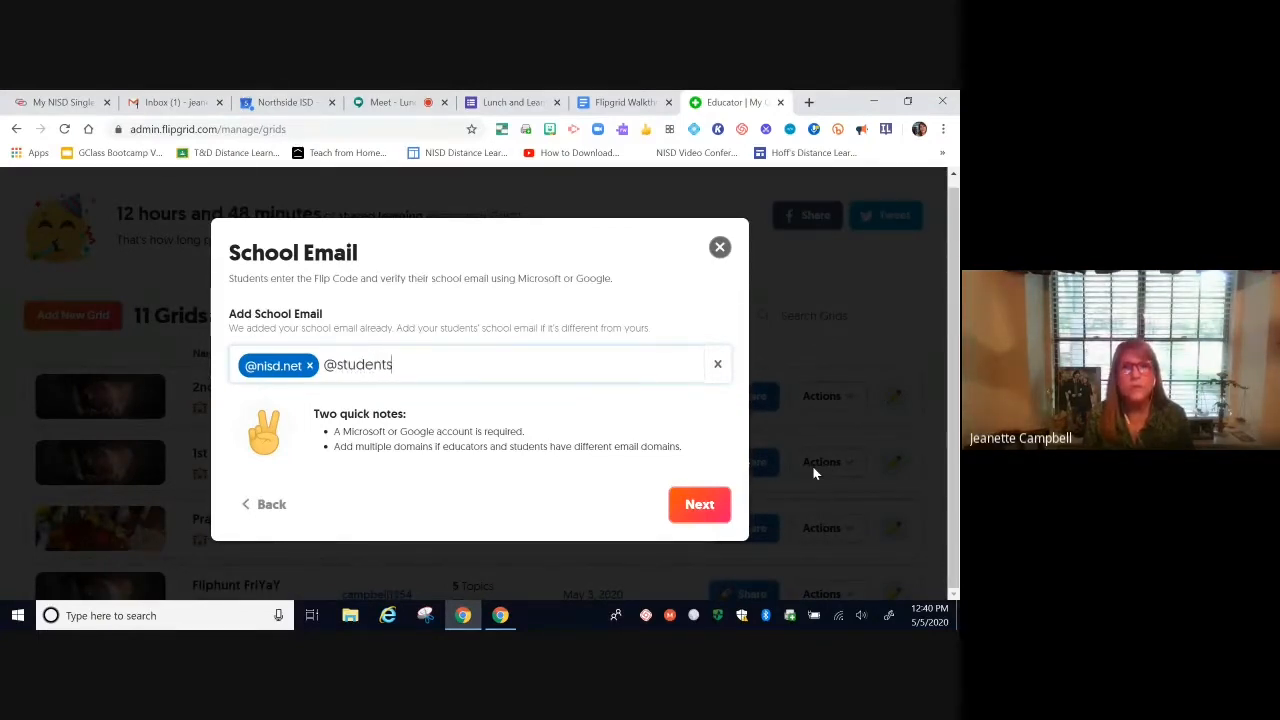
pyautogui.write('.nisd.')
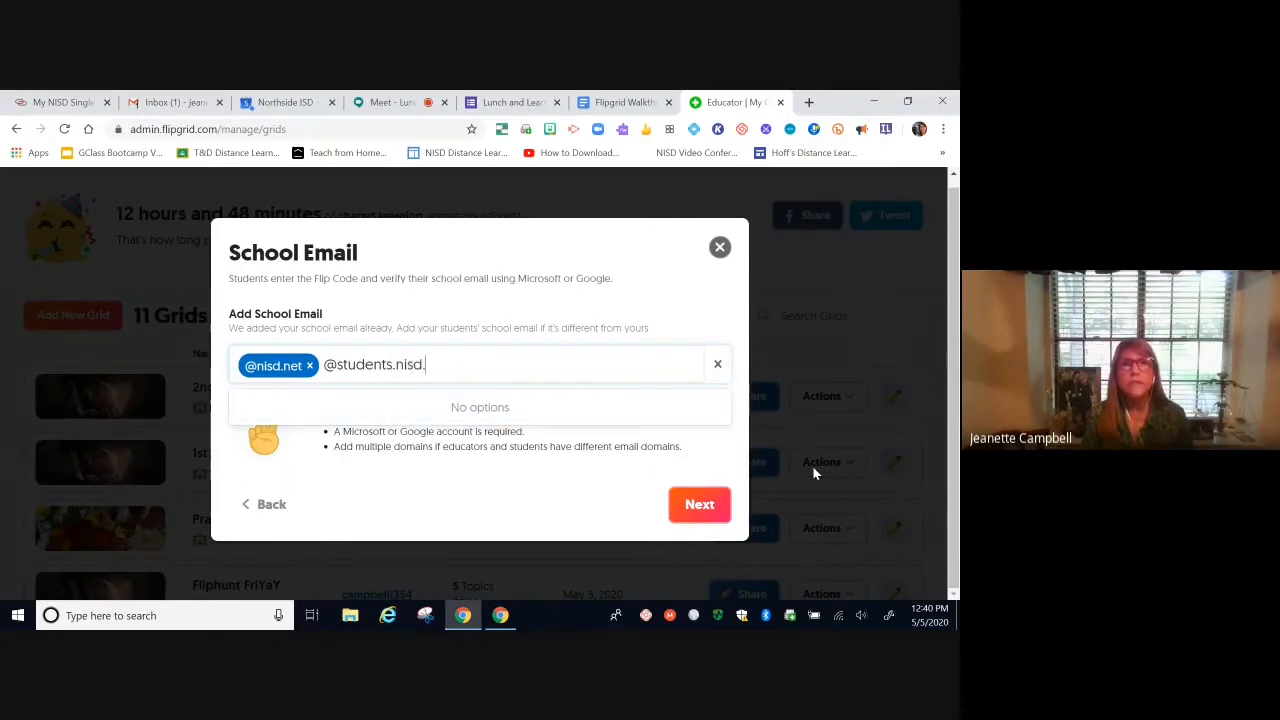
pyautogui.write('net')
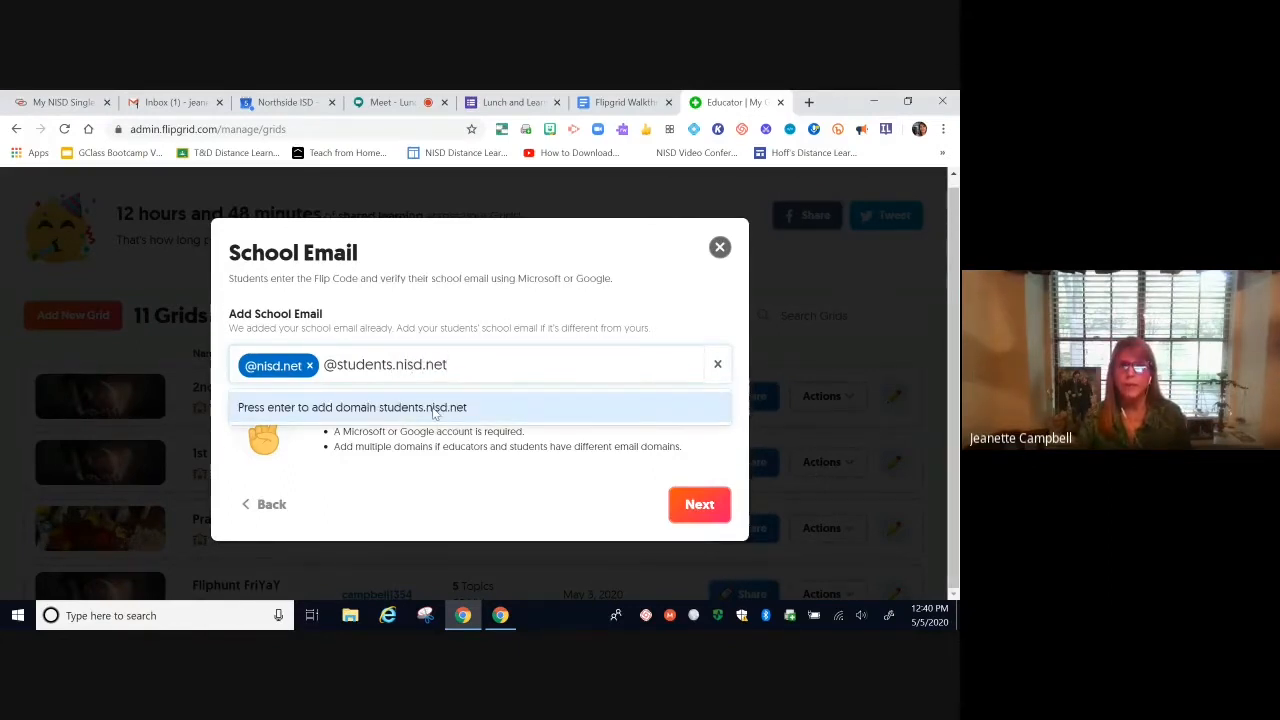
pyautogui.click(433, 409)
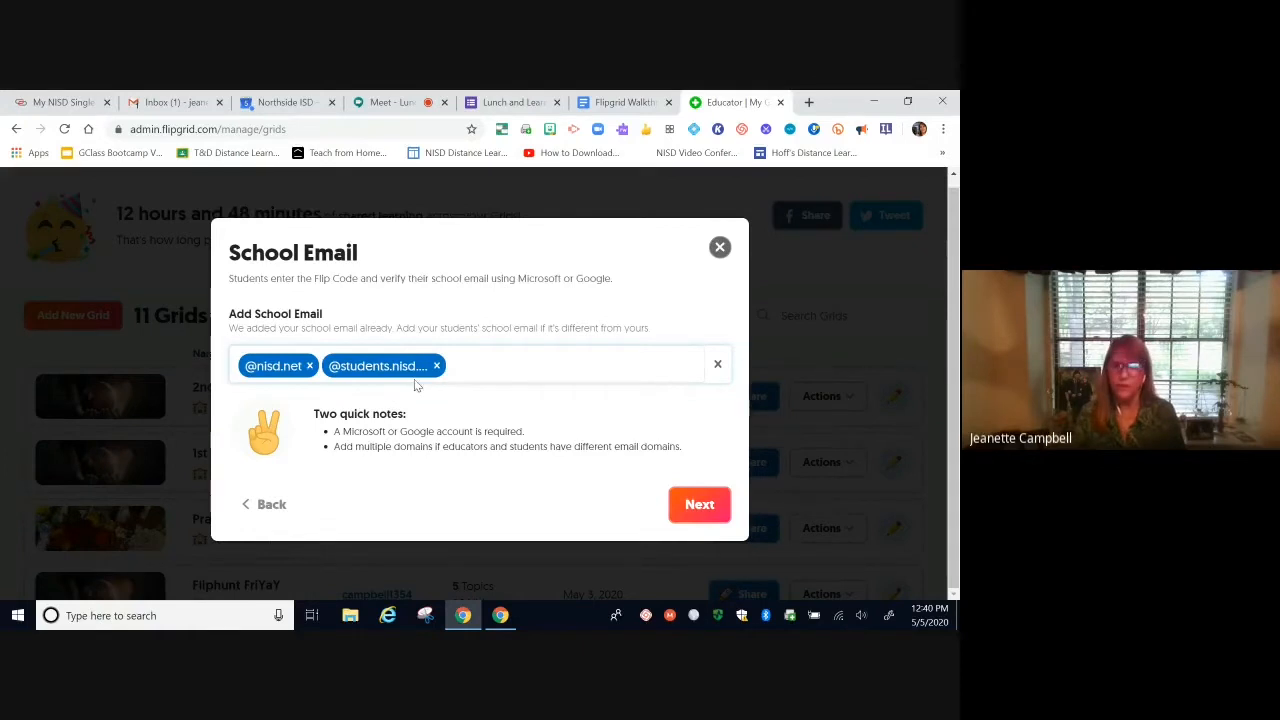
pyautogui.click(703, 506)
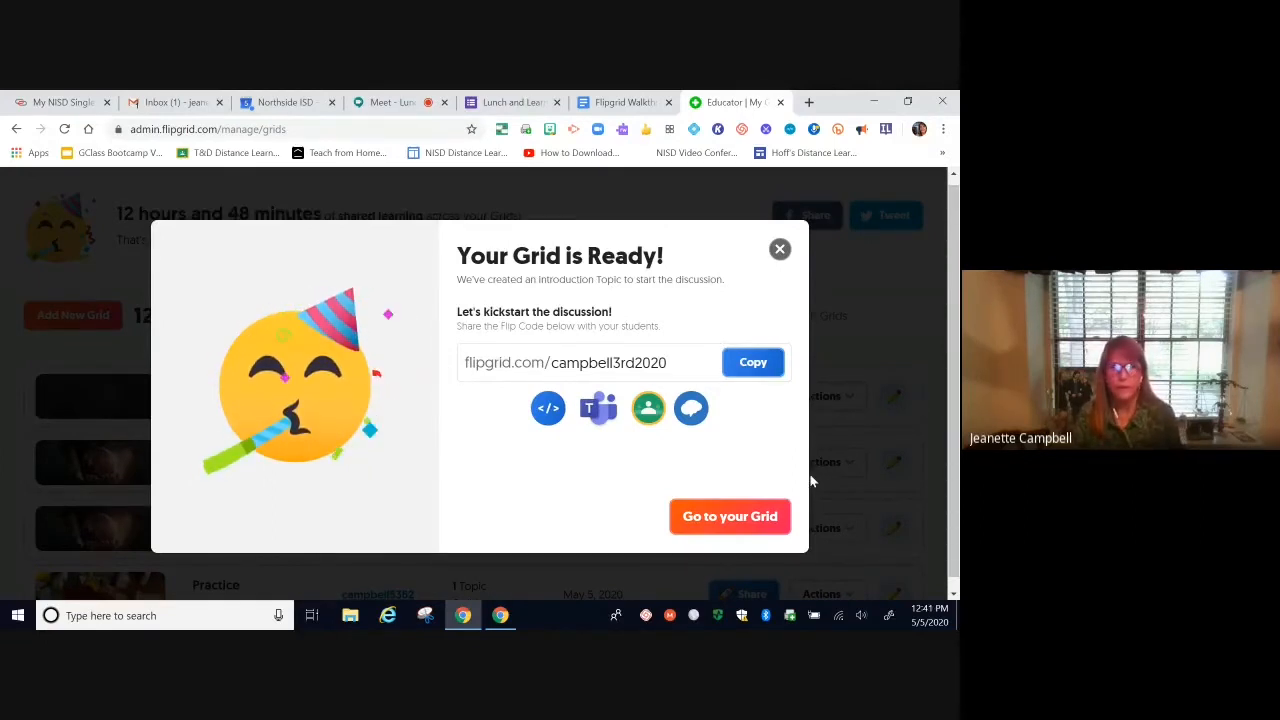
# Step: Go to the 3rd period grid from the Your Grid is Ready dialog
pyautogui.click(735, 517)
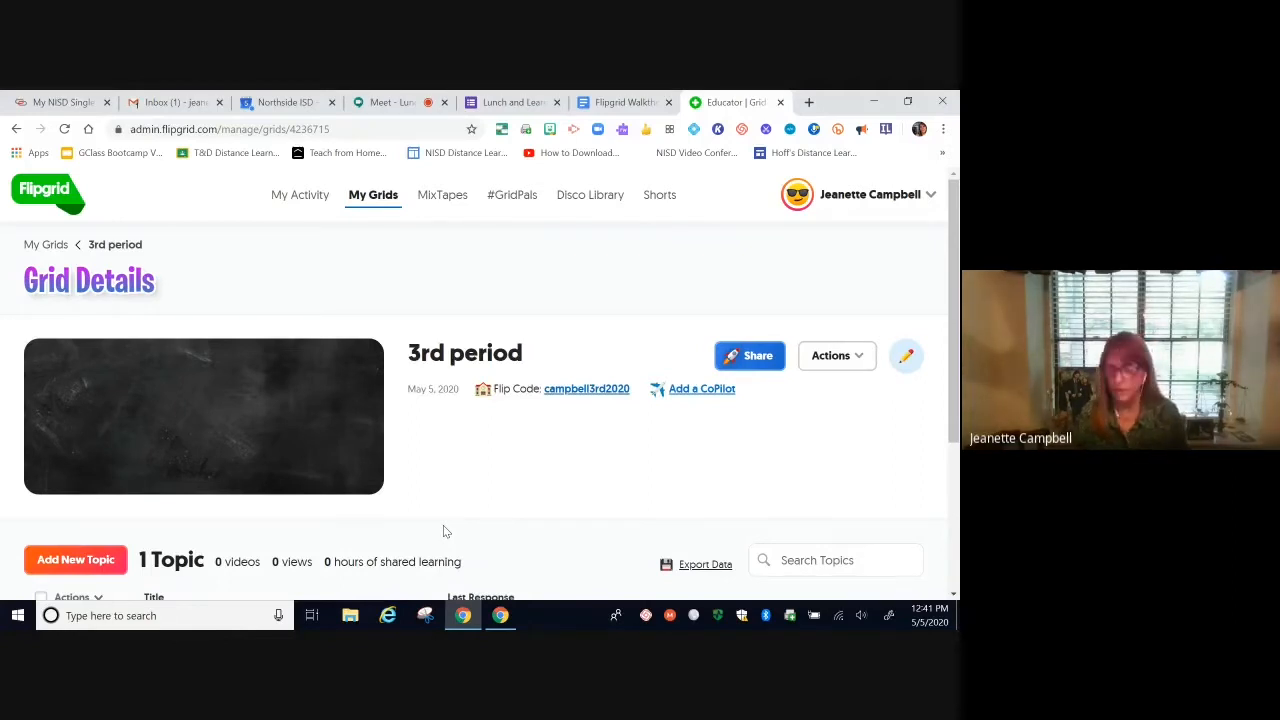
# Step: Delete the default 'Say Hello on Flipgrid!' topic, acknowledging its videos will be removed
pyautogui.scroll(-3, 492, 520)
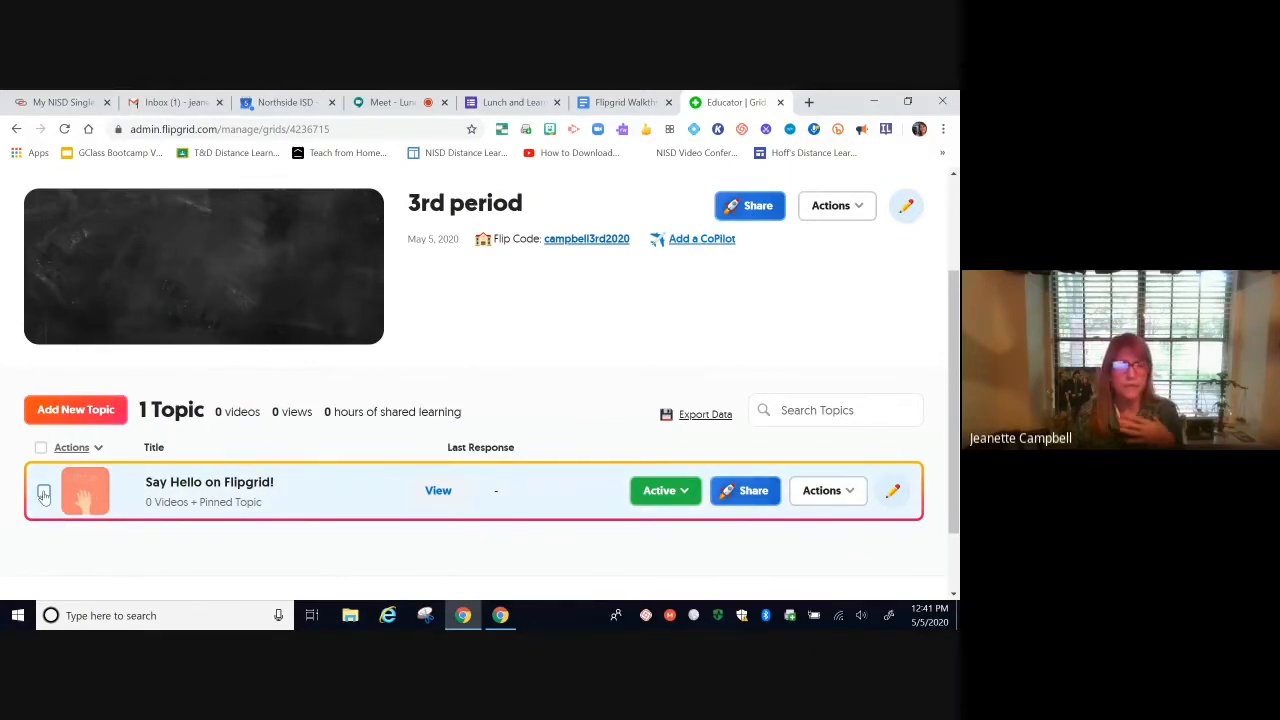
pyautogui.click(43, 493)
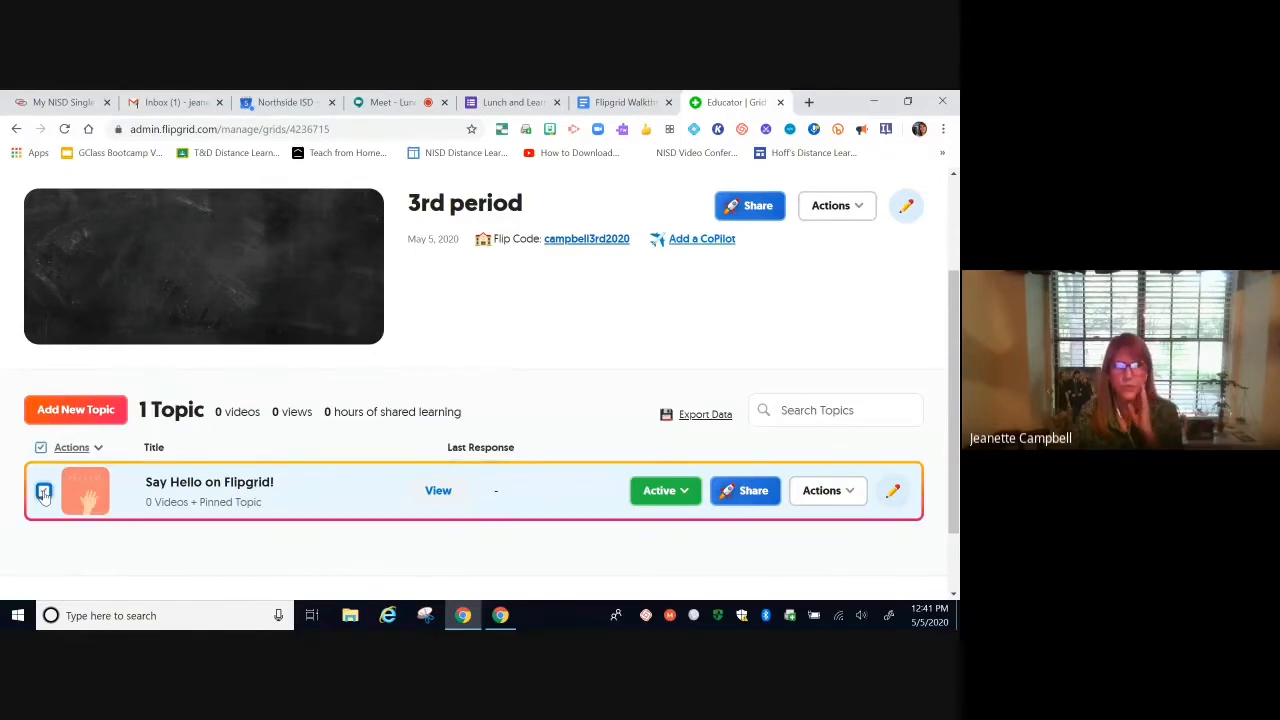
pyautogui.click(849, 492)
pyautogui.scroll(-1, 849, 494)
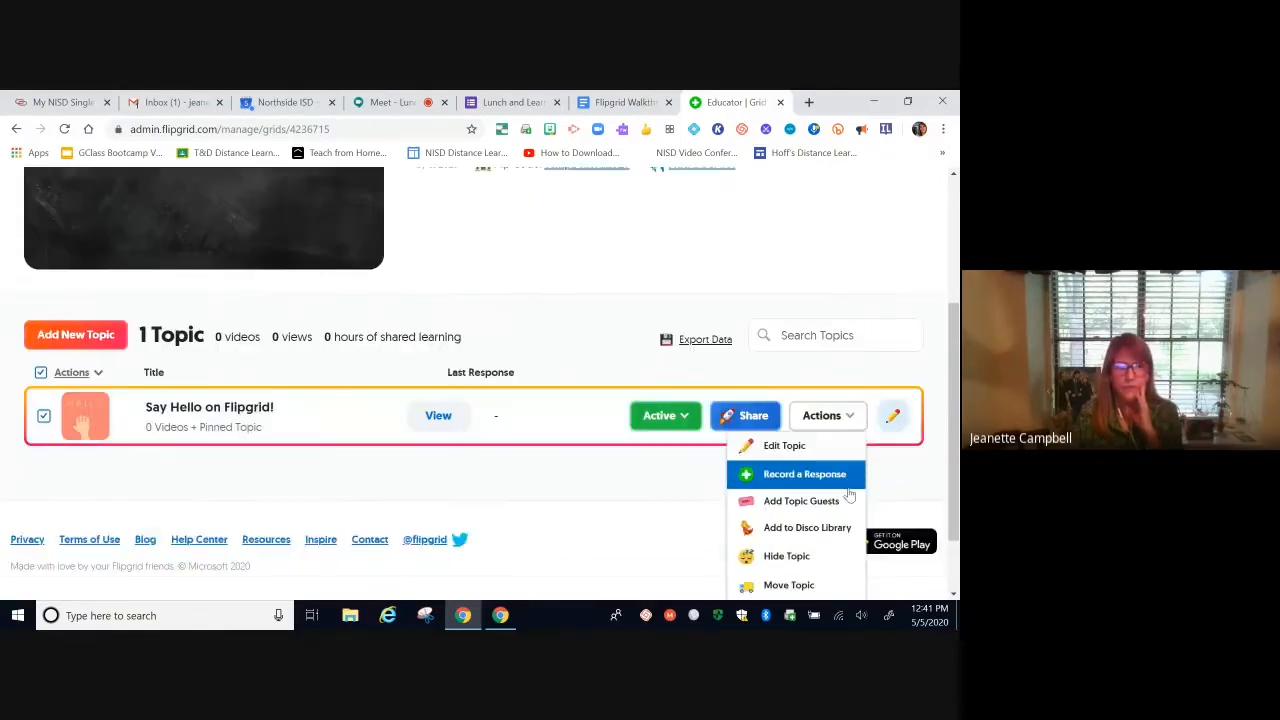
pyautogui.scroll(-1, 849, 494)
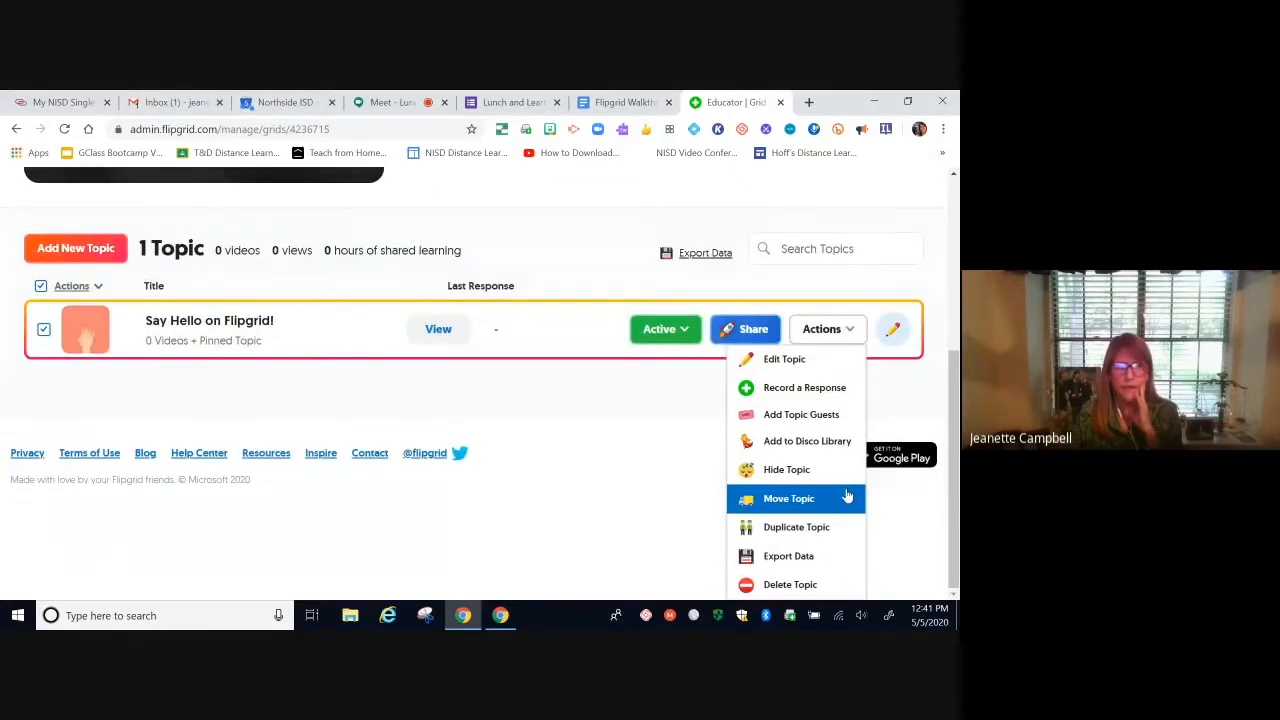
pyautogui.click(810, 585)
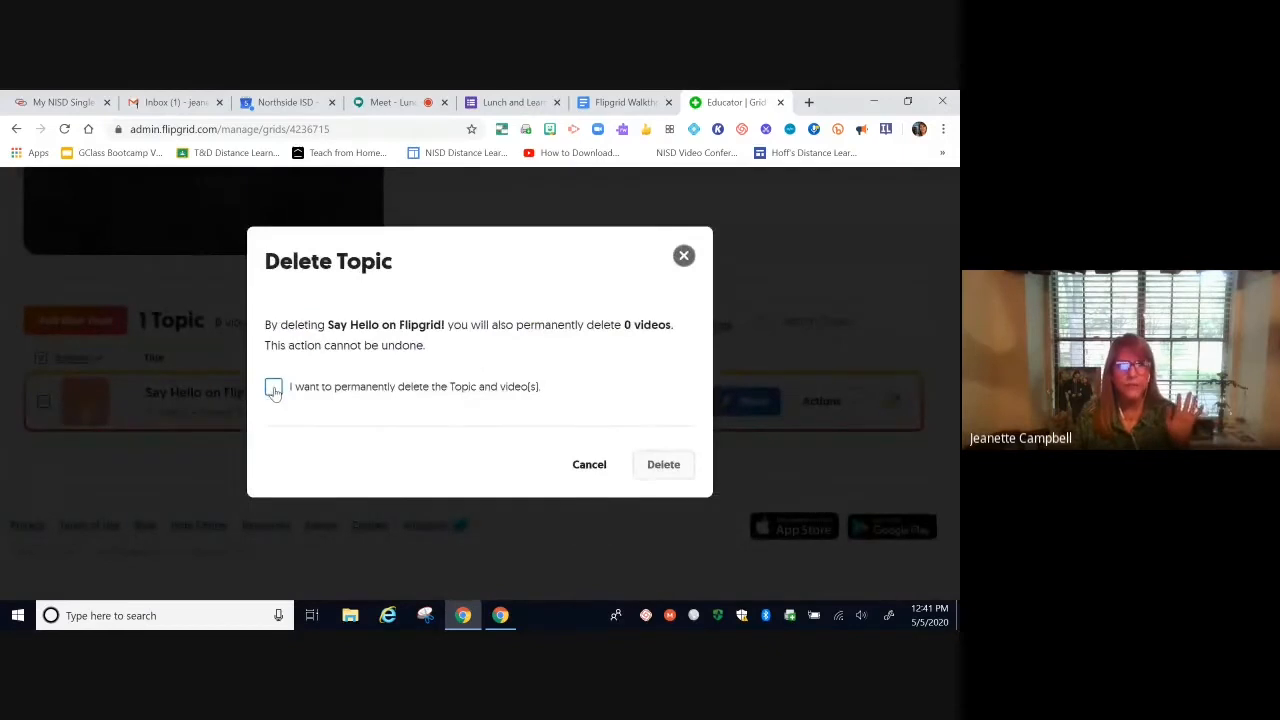
pyautogui.click(274, 389)
pyautogui.click(661, 466)
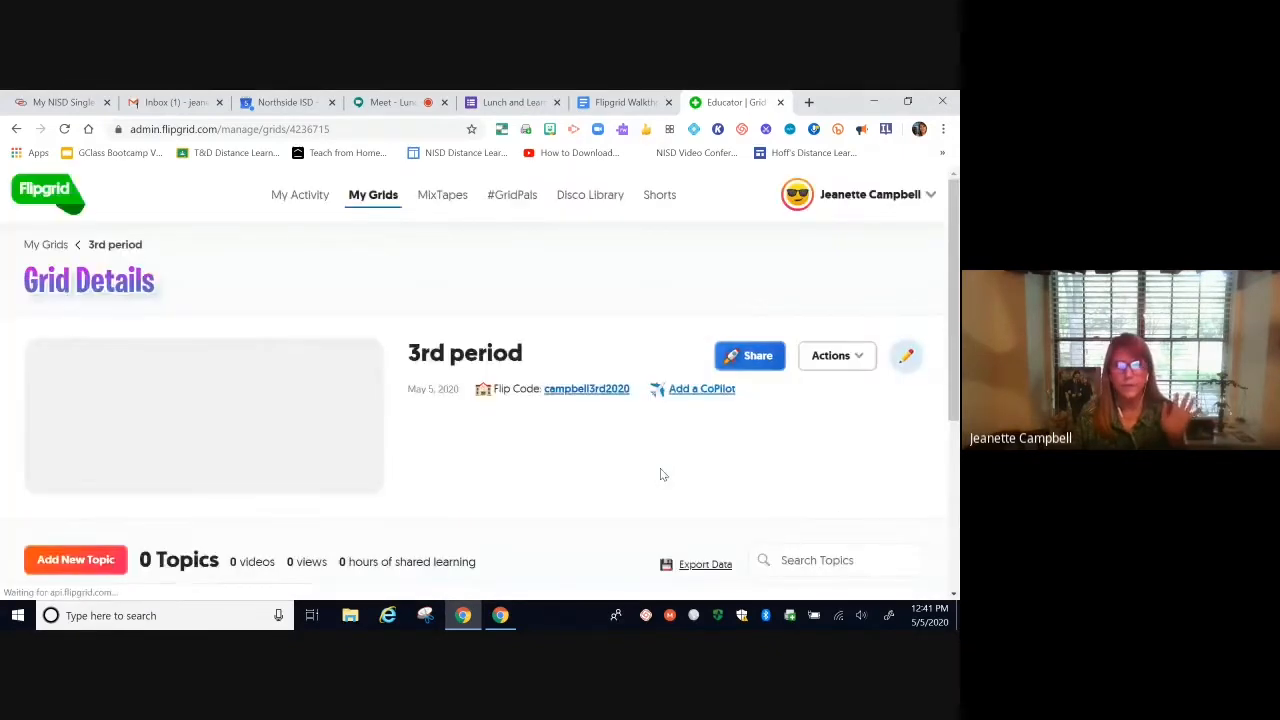
pyautogui.scroll(-3, 590, 465)
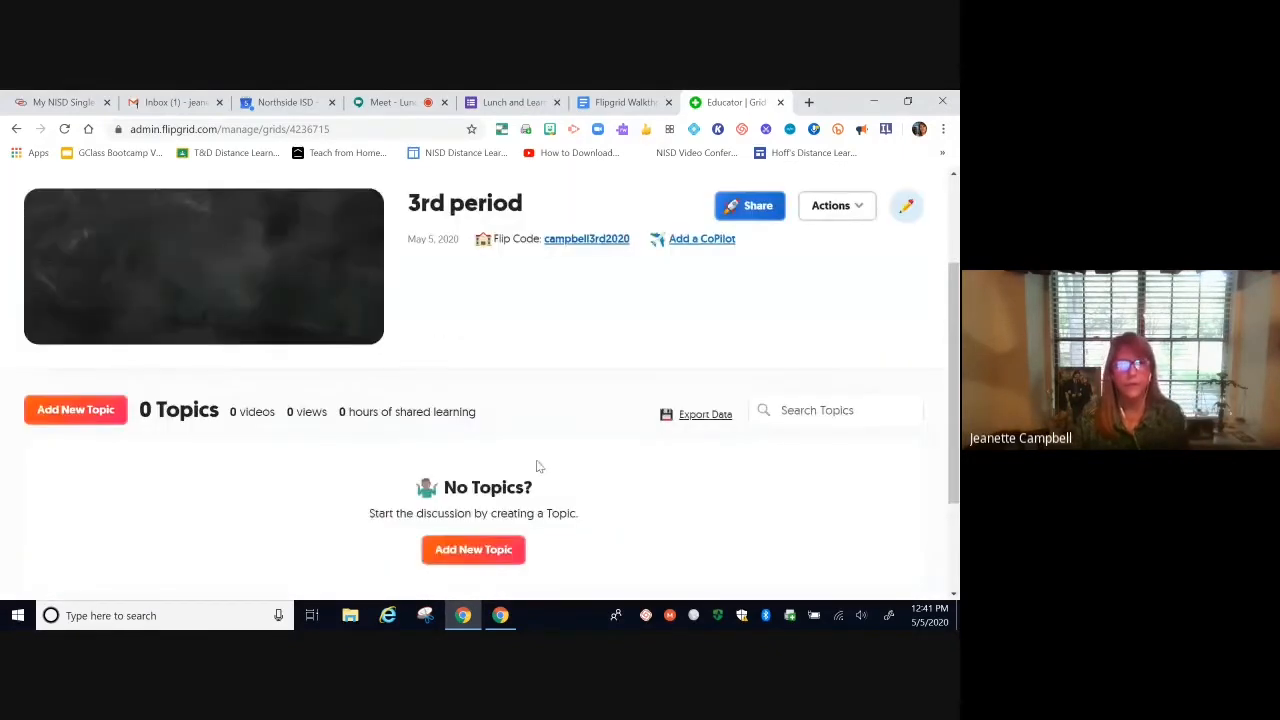
# Step: Add a topic titled 'Book review' with the prompt 'Tell me about a book you have read recently…'
pyautogui.click(62, 415)
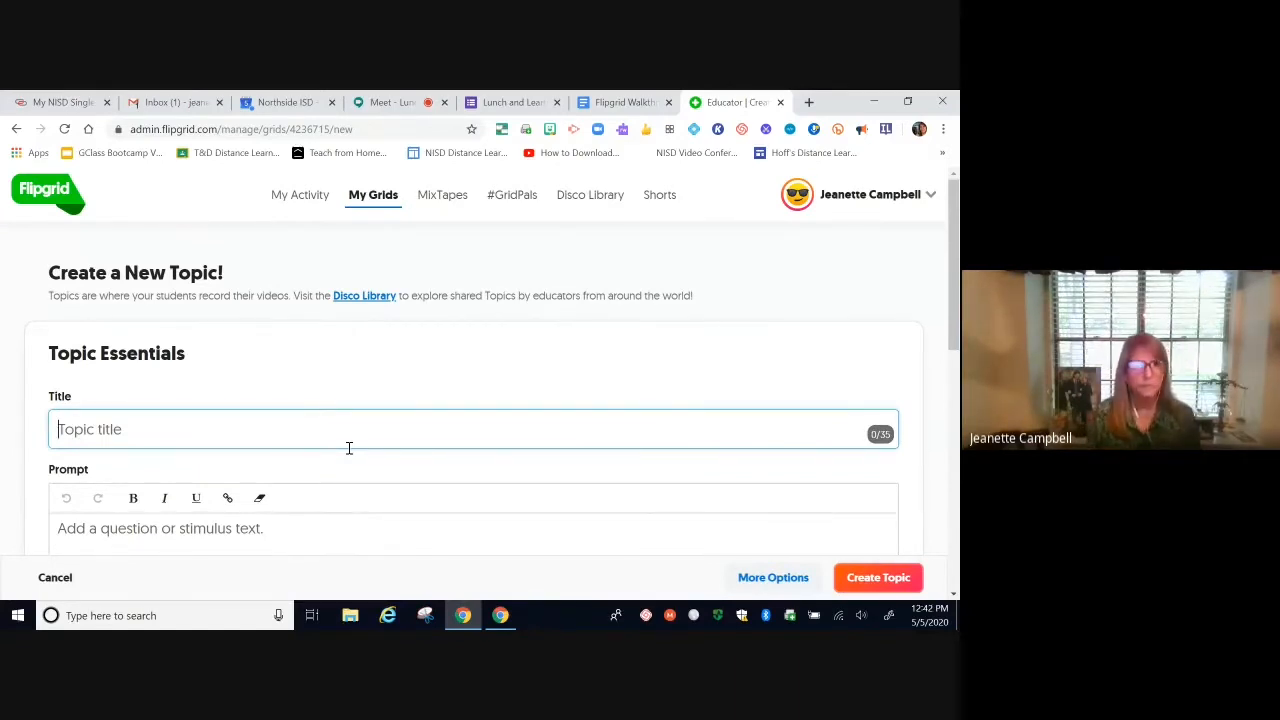
pyautogui.write('Book')
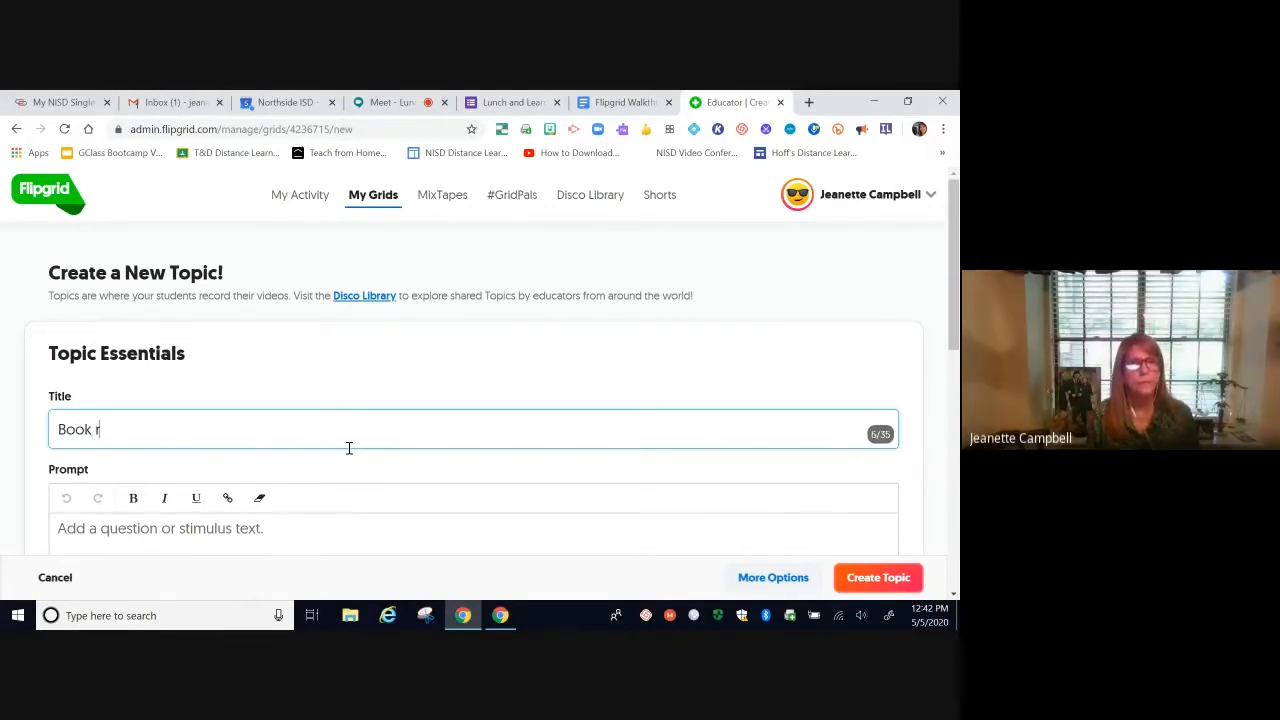
pyautogui.write(' r')
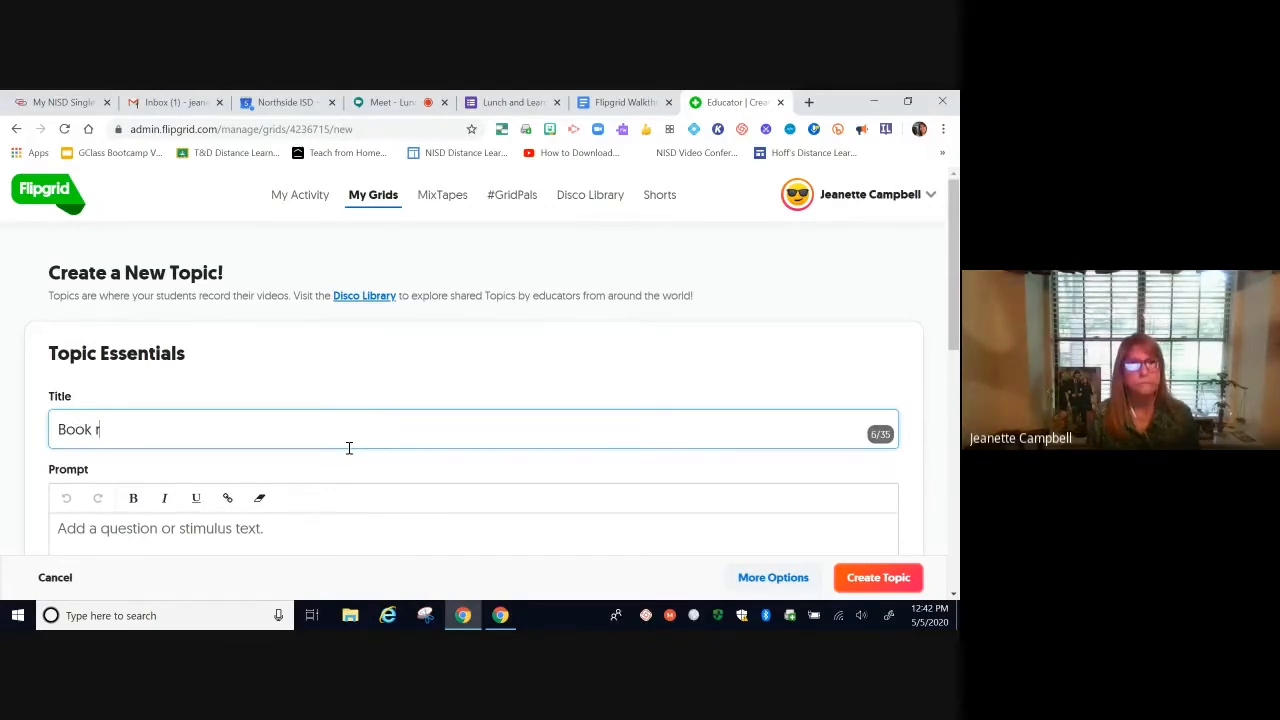
pyautogui.write('eview')
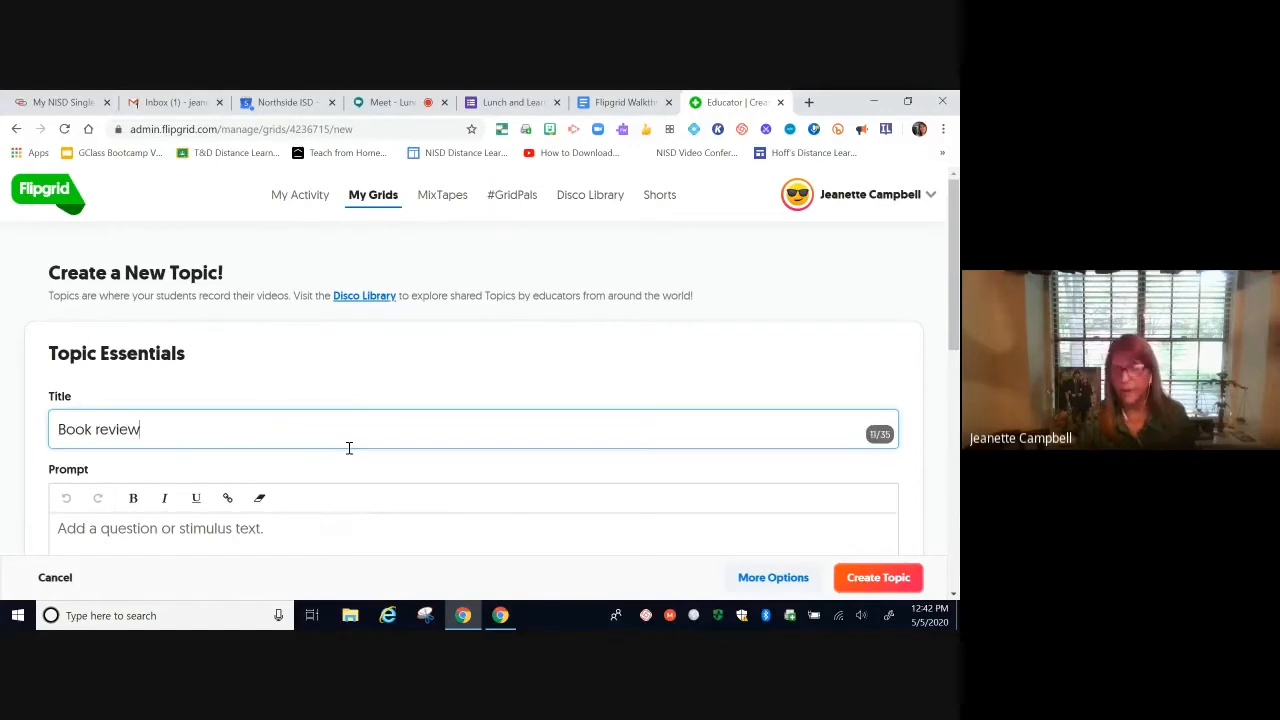
pyautogui.click(341, 517)
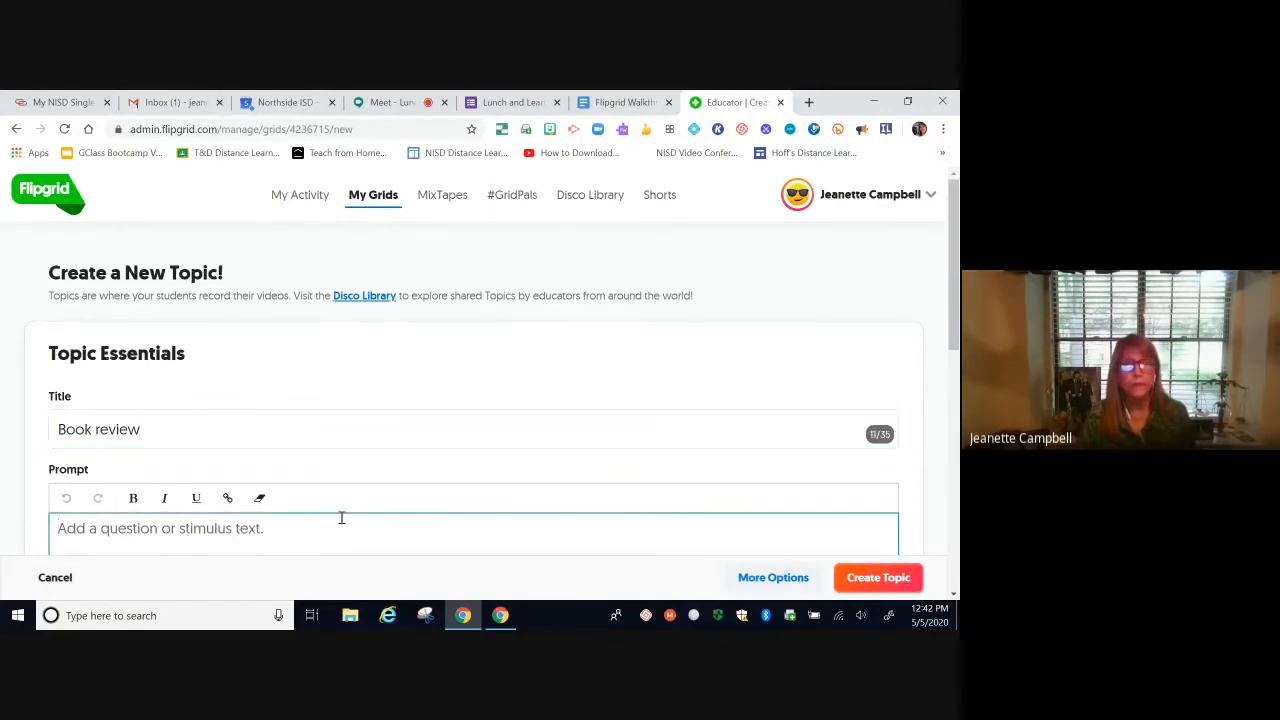
pyautogui.scroll(-1, 341, 517)
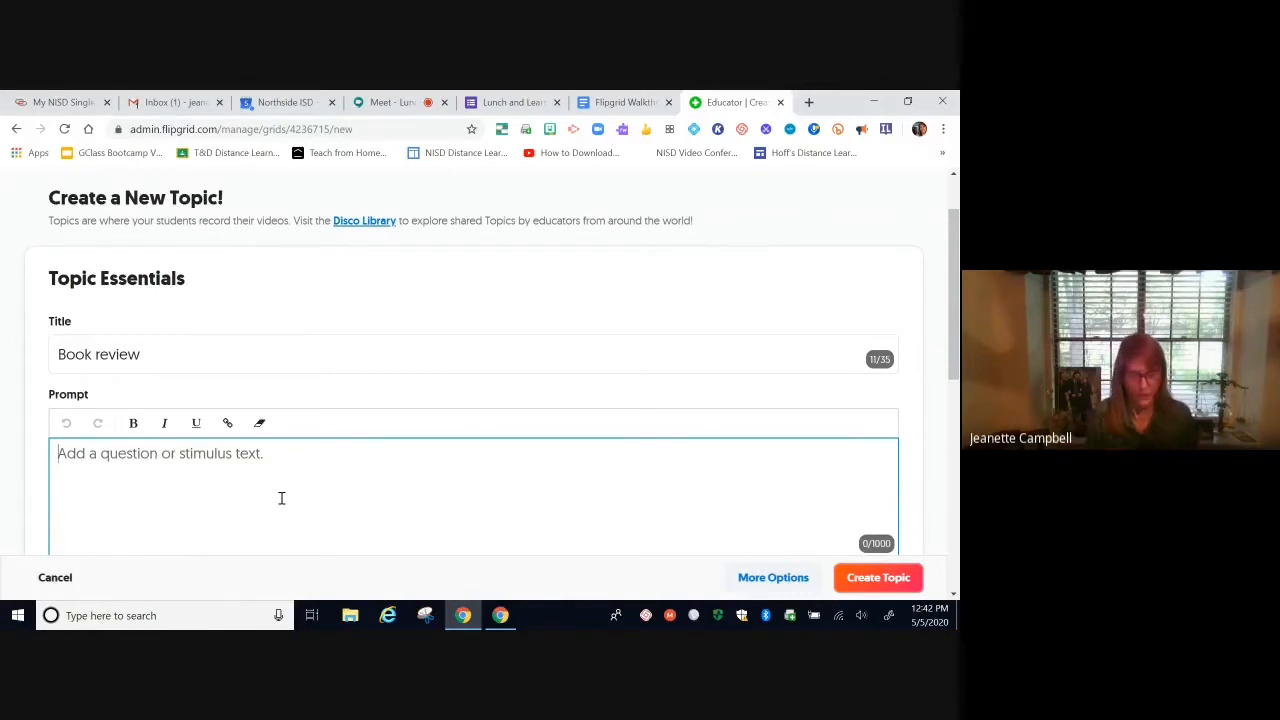
pyautogui.write('Tell me about')
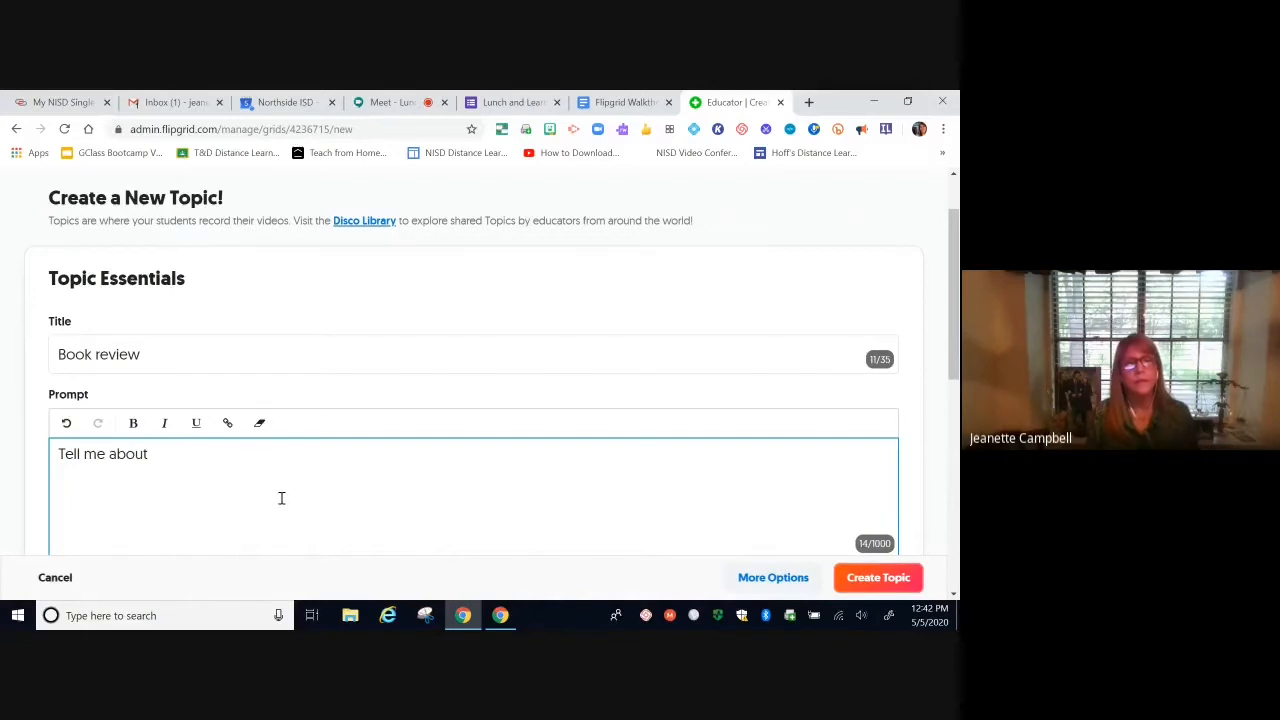
pyautogui.write(' a book y')
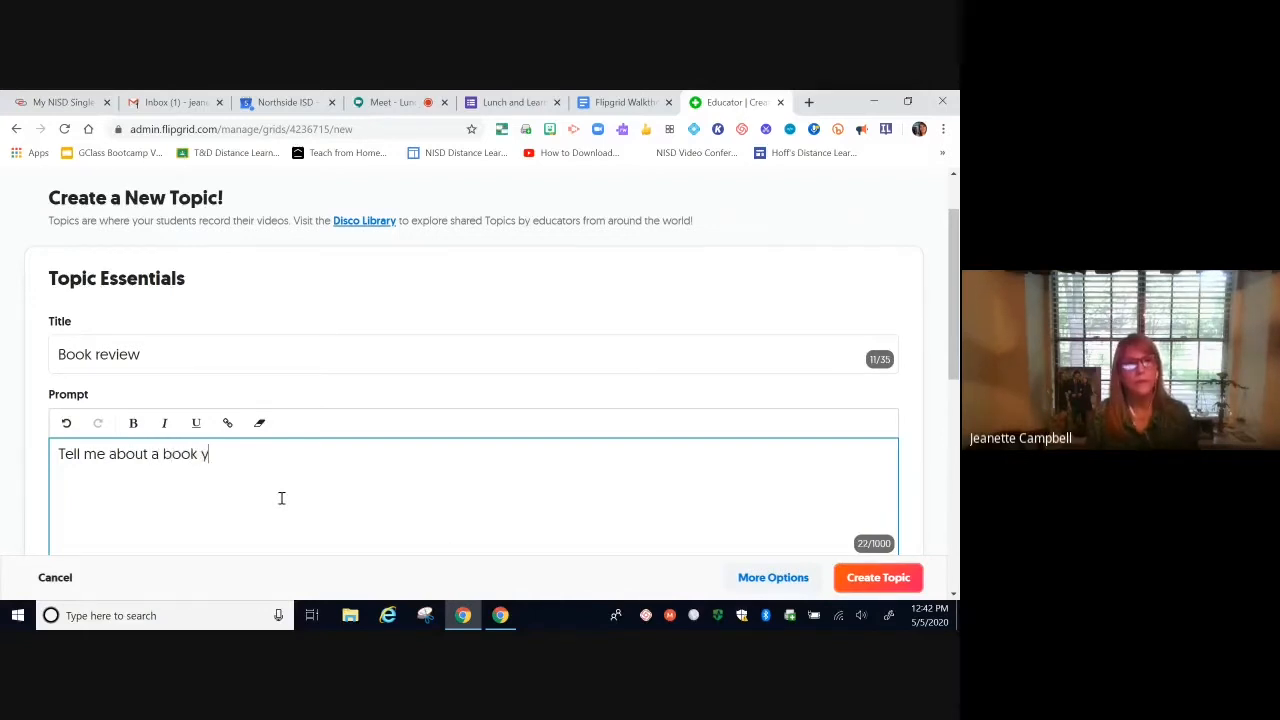
pyautogui.write('ou have re')
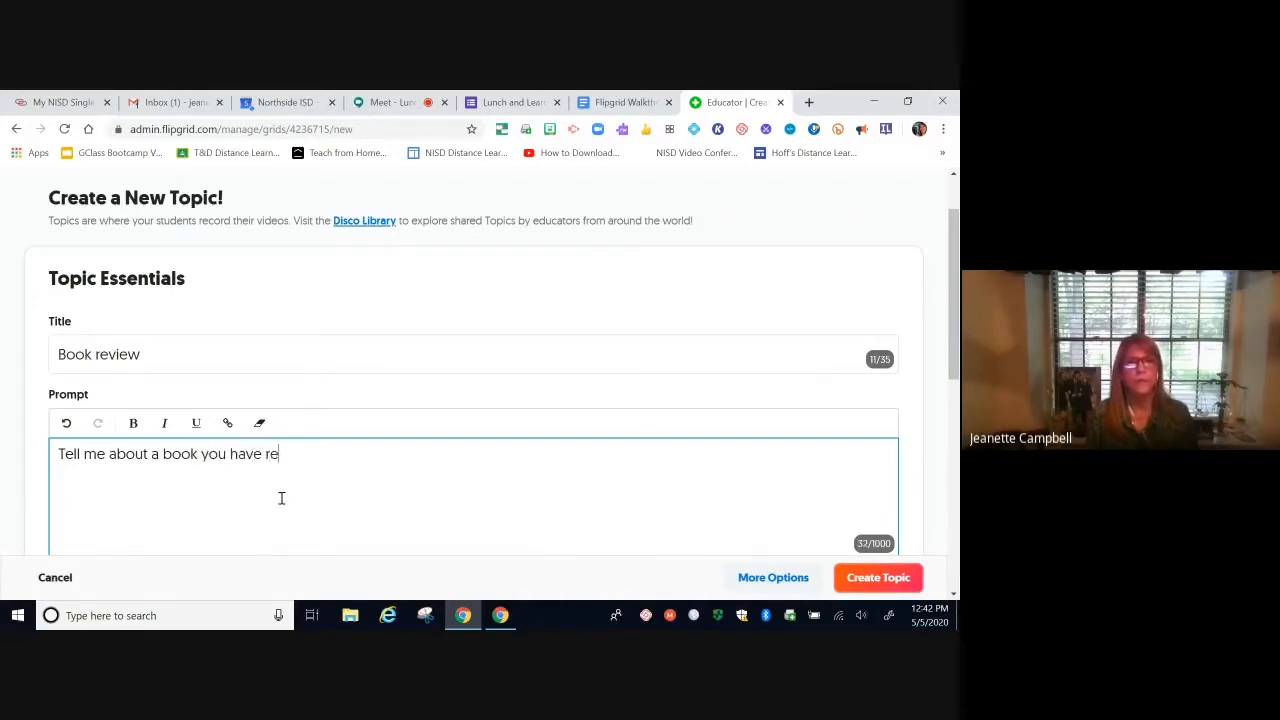
pyautogui.write('ad rece')
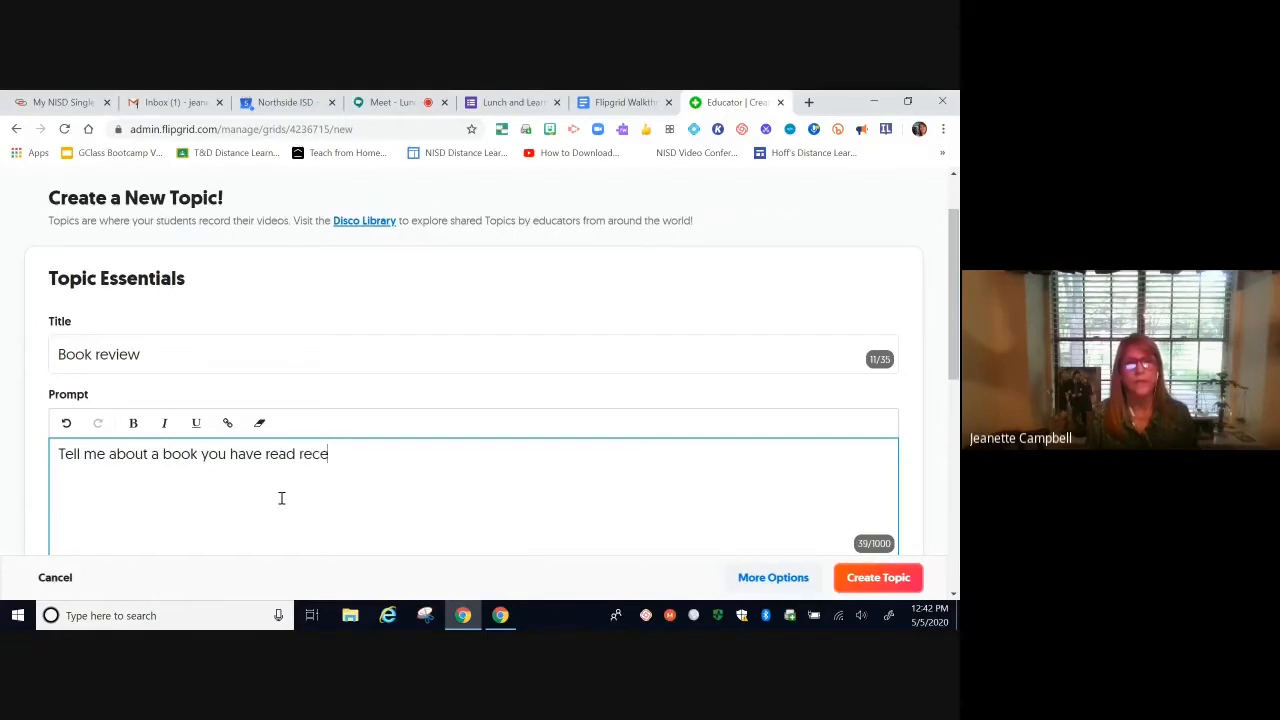
pyautogui.write('ntly and ')
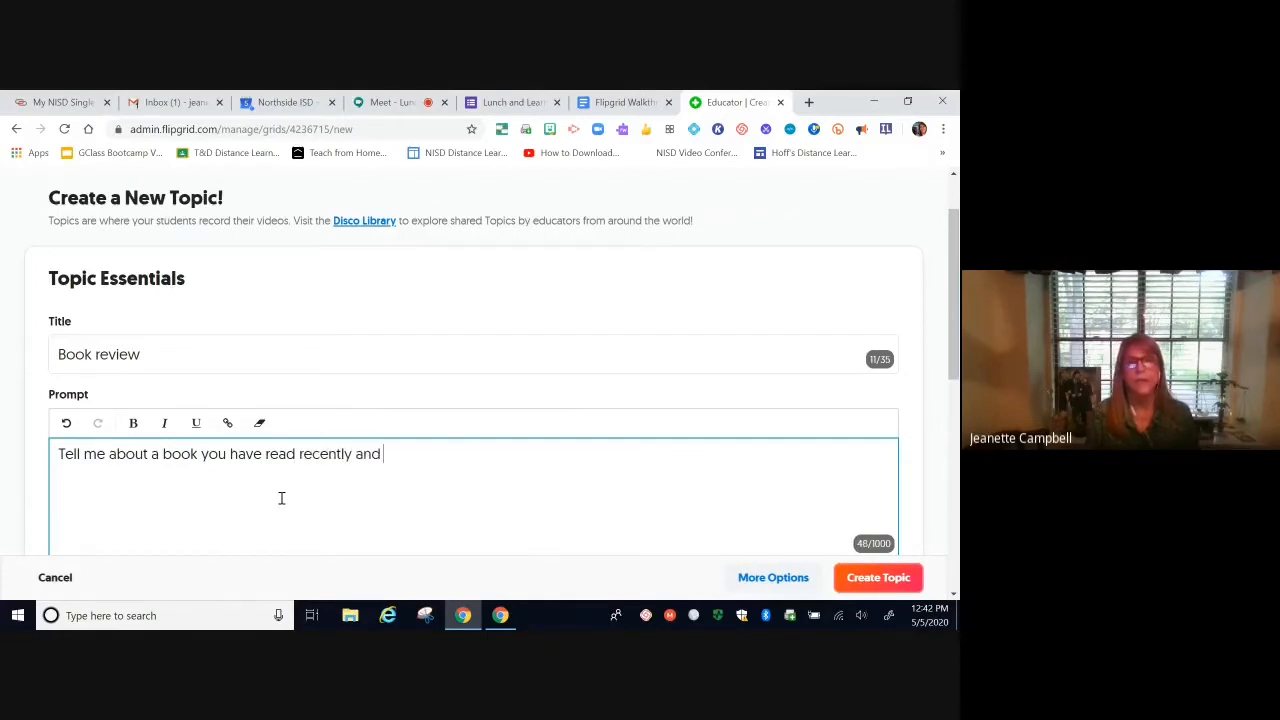
pyautogui.write('why you think')
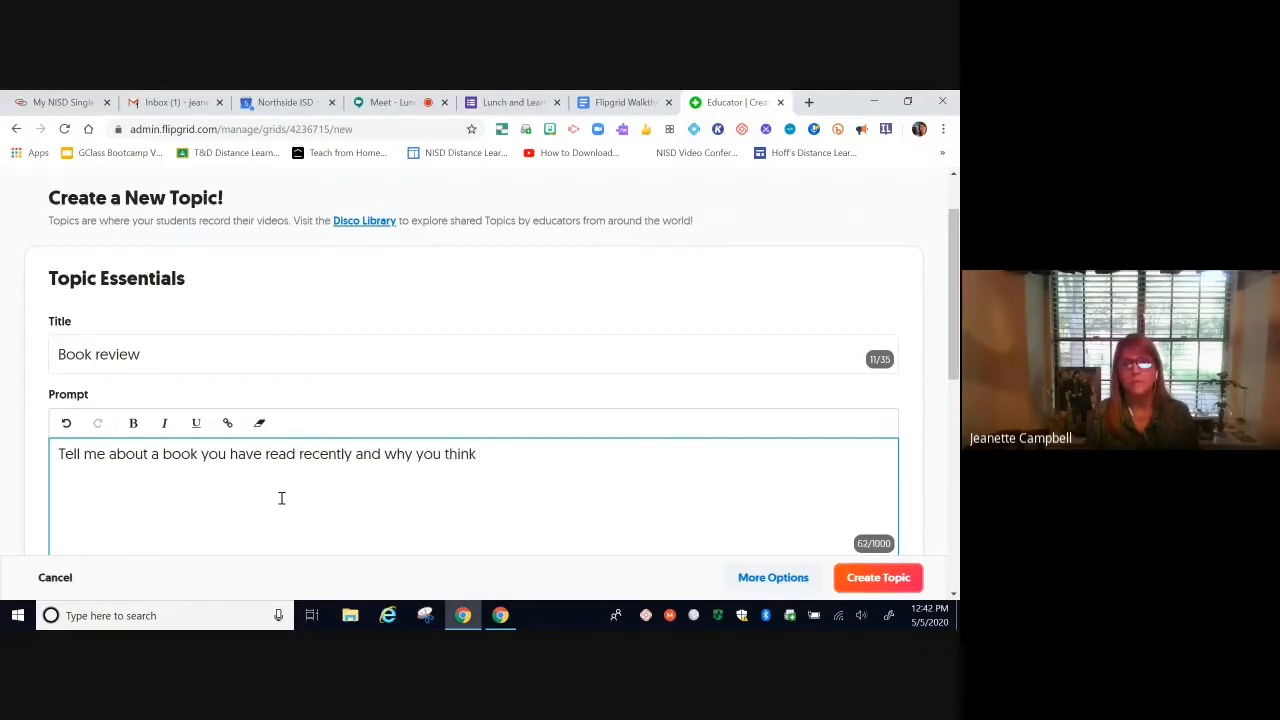
pyautogui.write(' your ')
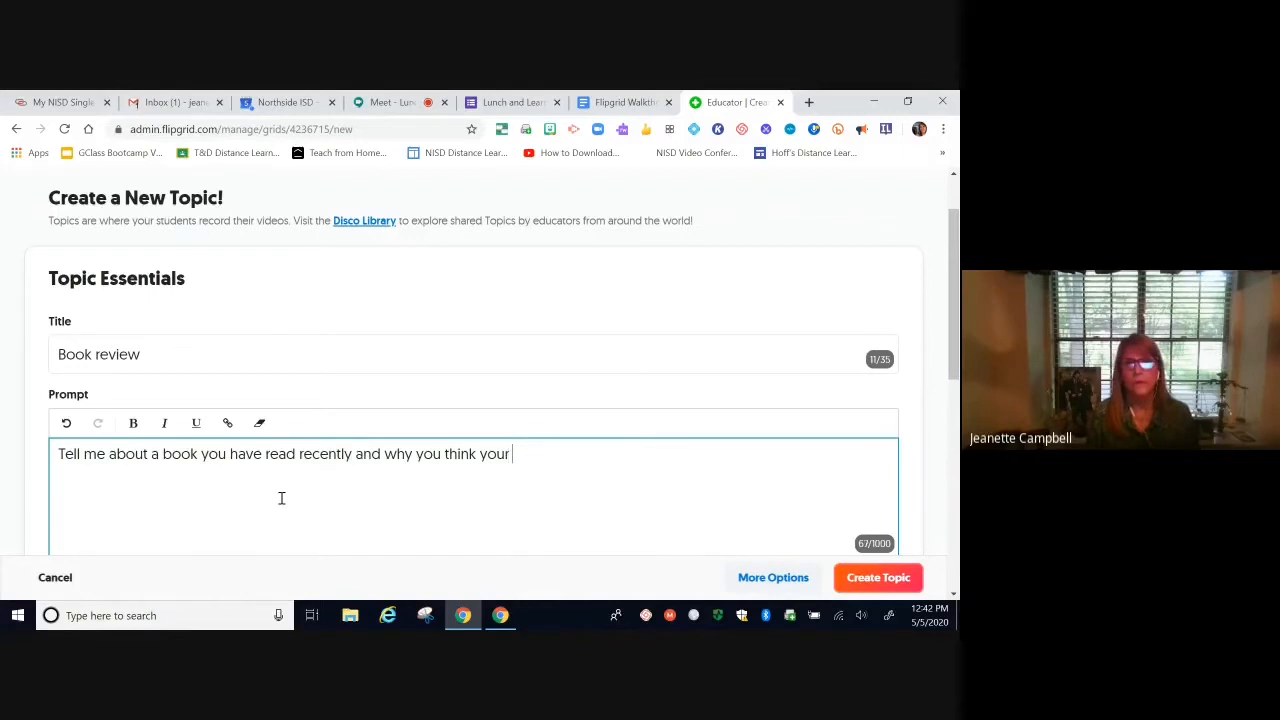
pyautogui.write('classmates')
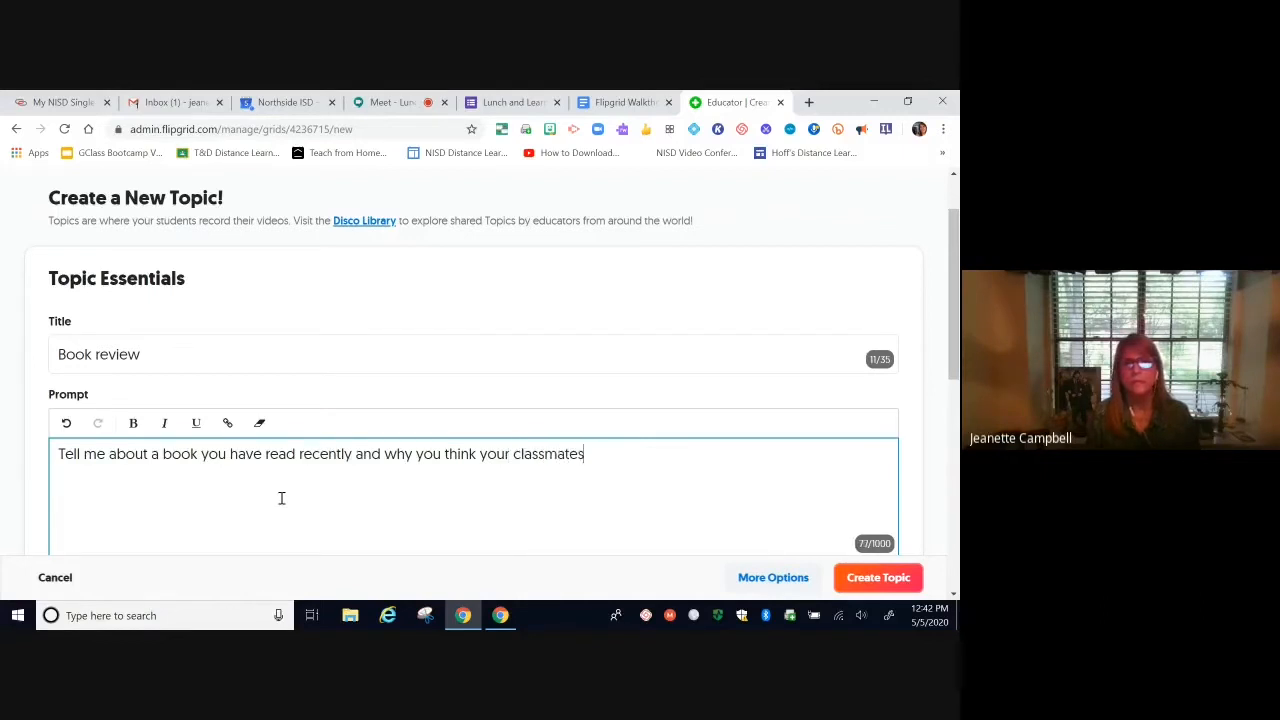
pyautogui.write(' should r')
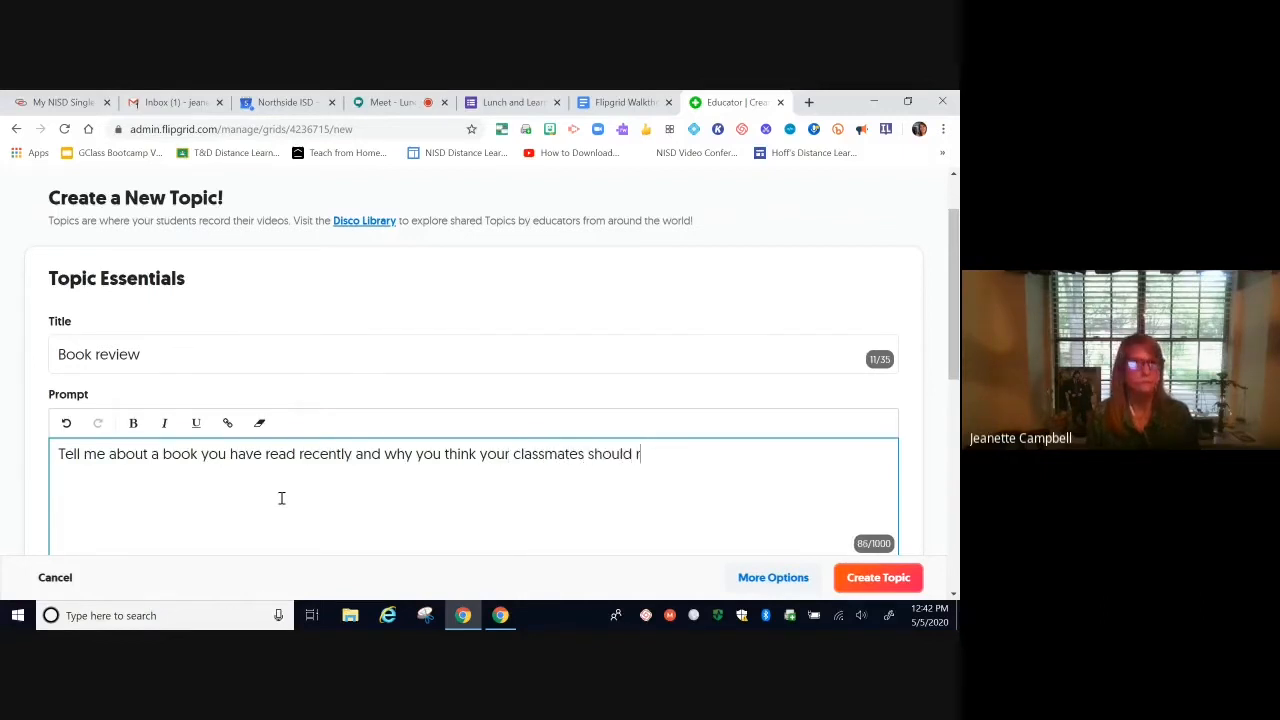
pyautogui.write('ead i')
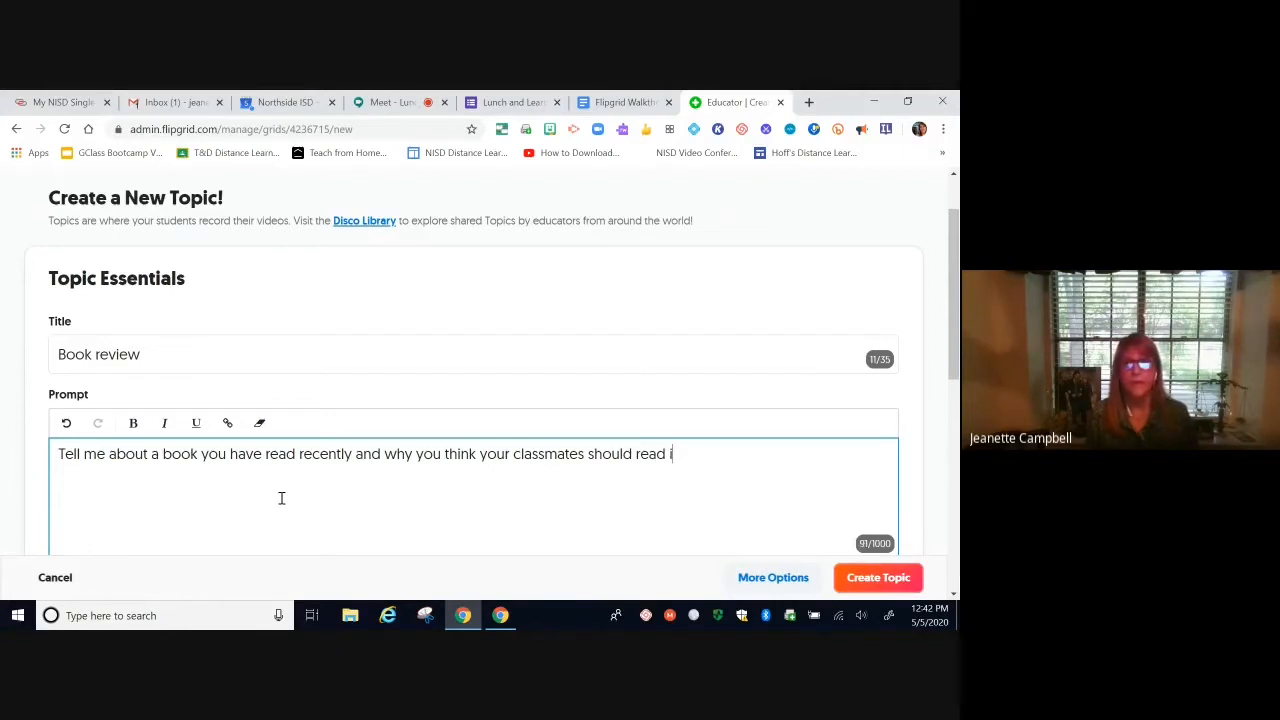
pyautogui.write('t.')
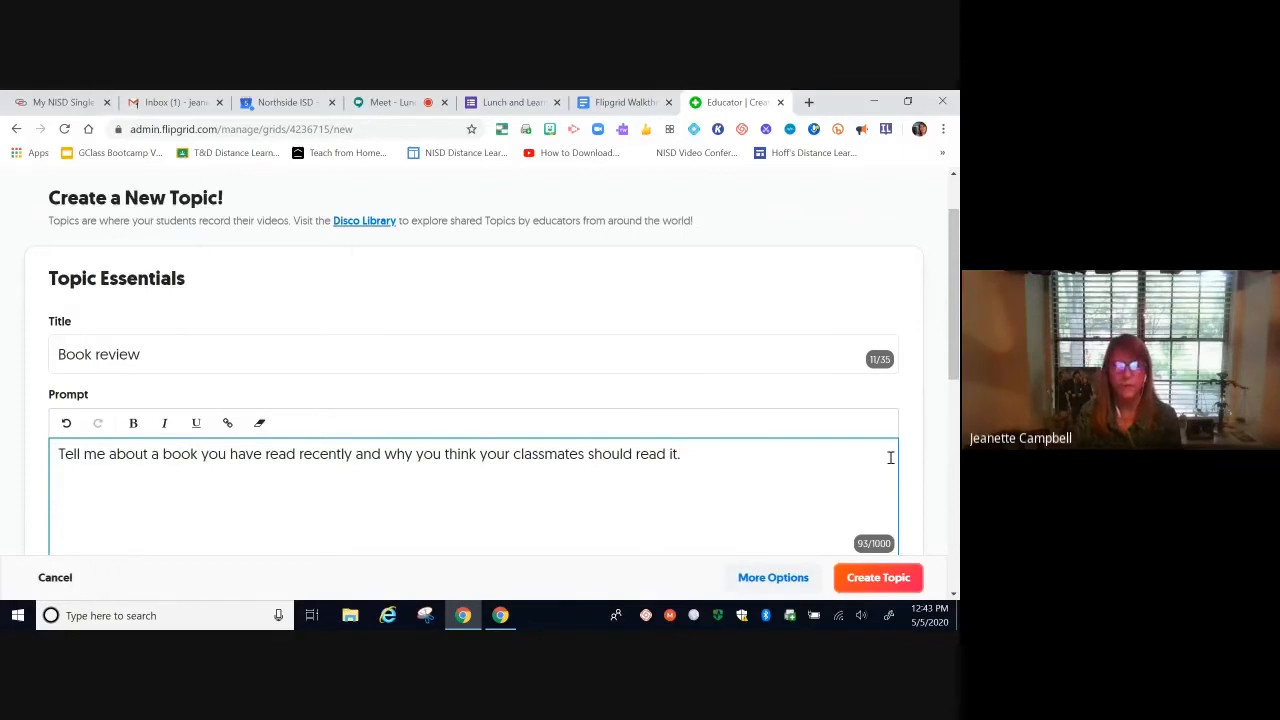
# Step: Set the Book review recording time to 2 minutes and turn on video moderation
pyautogui.scroll(-1, 890, 457)
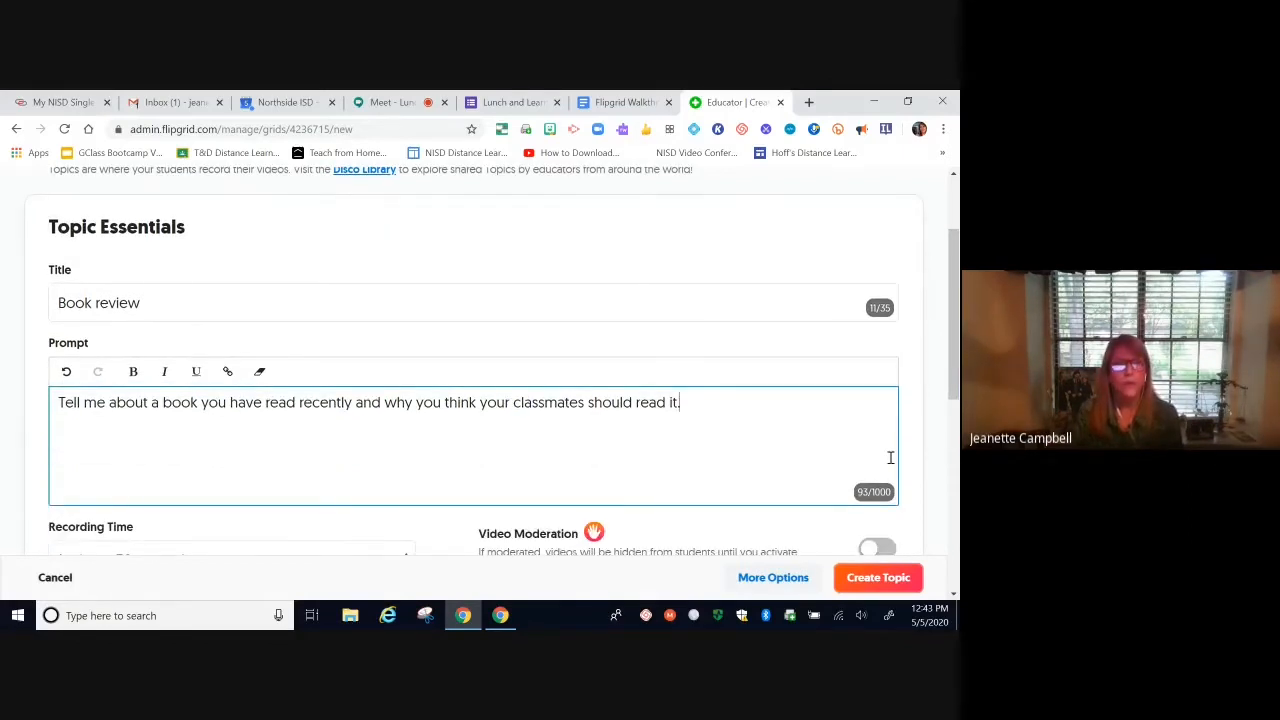
pyautogui.scroll(-2, 890, 457)
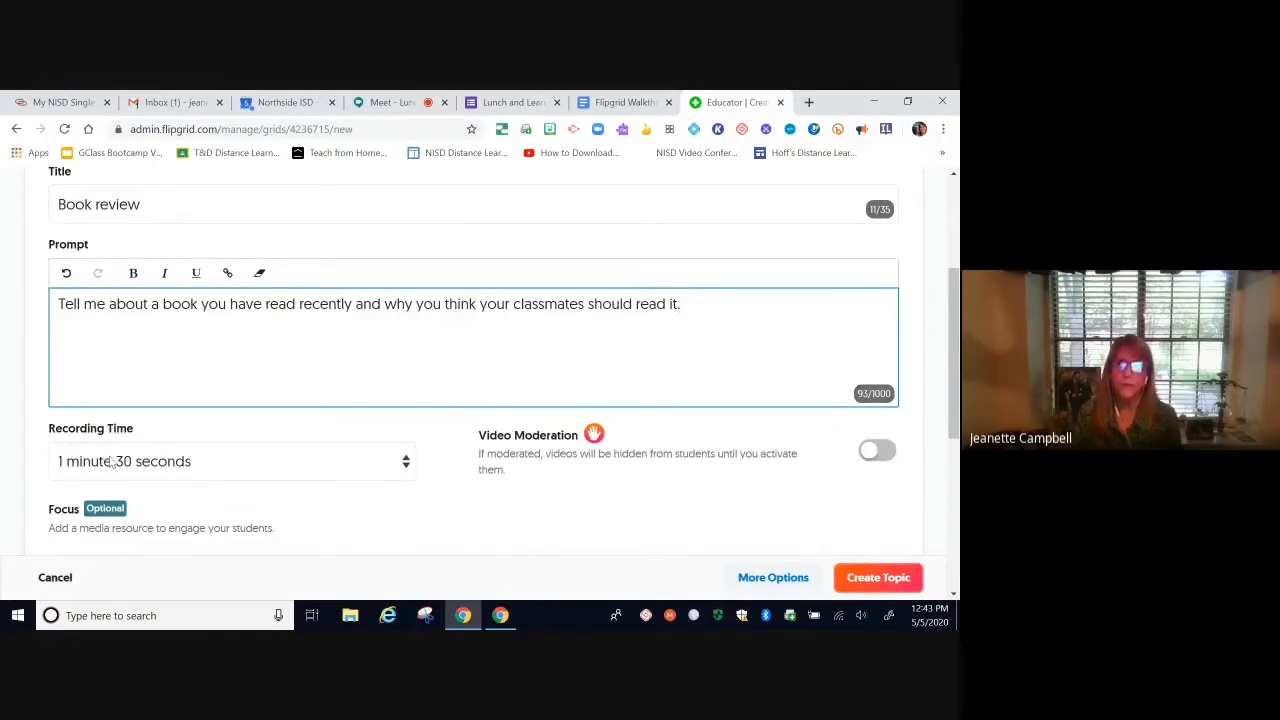
pyautogui.click(406, 461)
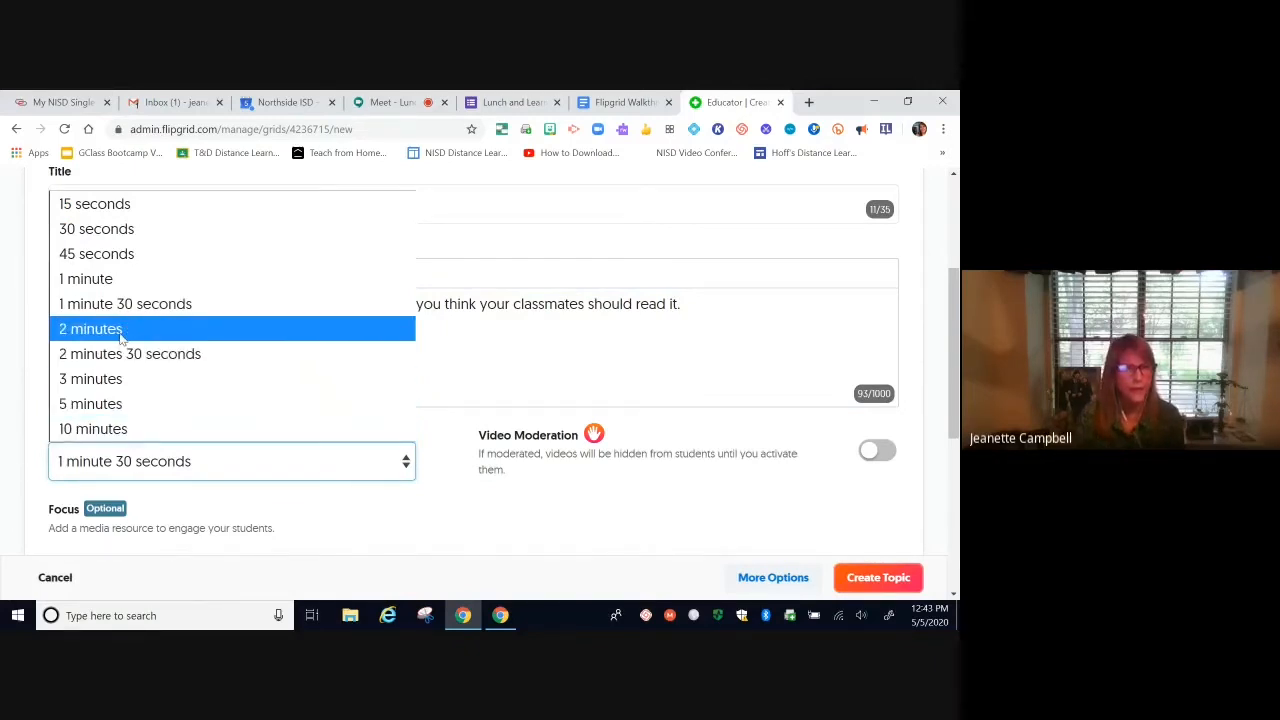
pyautogui.click(120, 335)
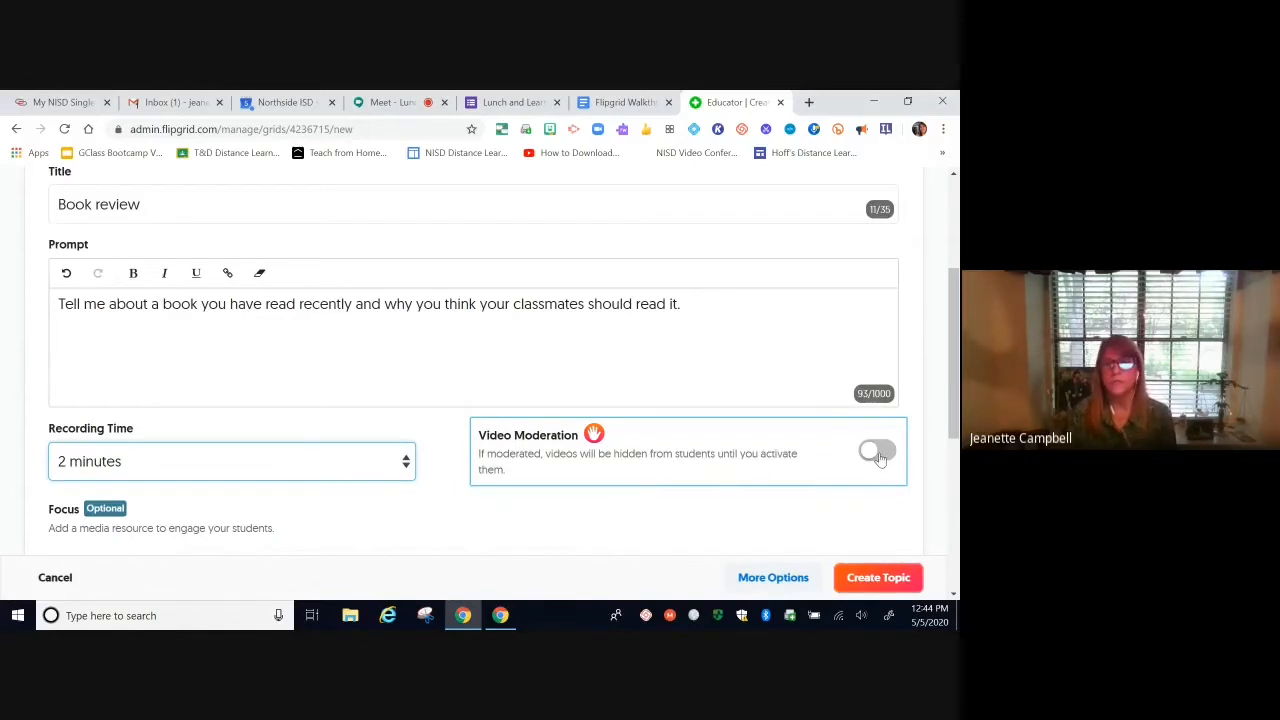
pyautogui.click(878, 453)
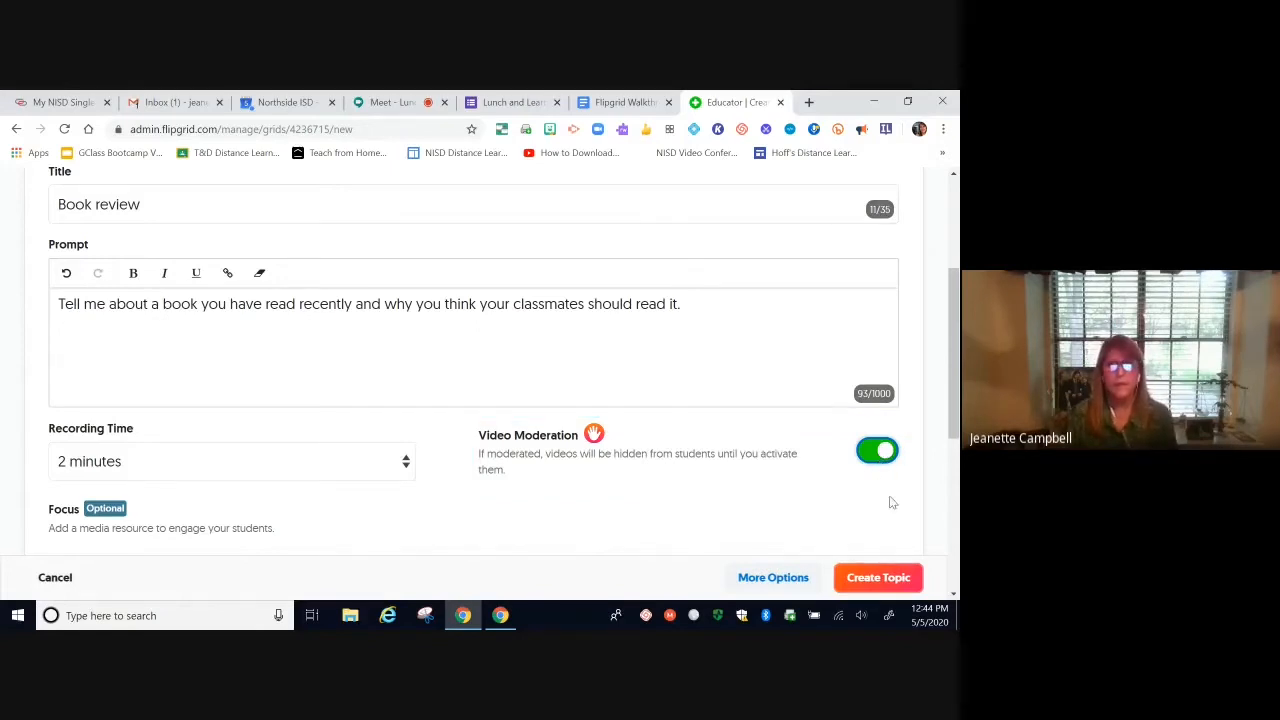
pyautogui.scroll(-1, 889, 503)
pyautogui.scroll(-1, 893, 503)
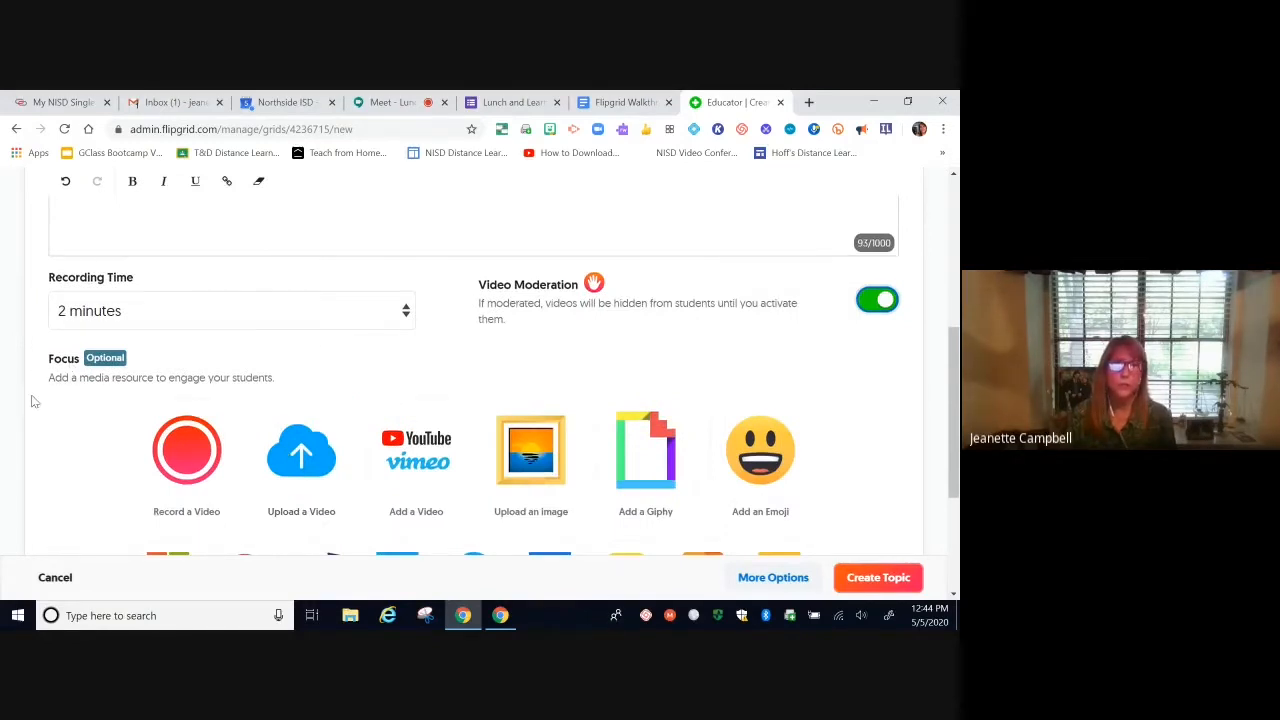
pyautogui.scroll(-1, 86, 459)
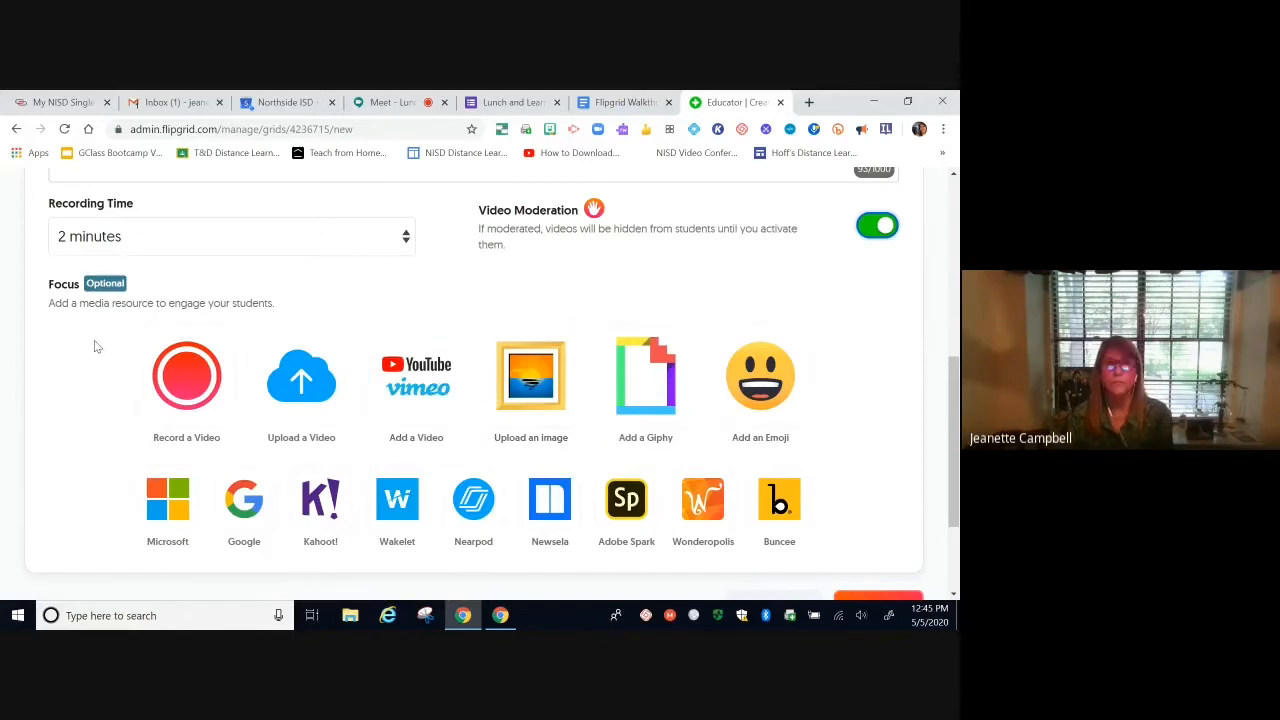
pyautogui.scroll(-1, 94, 346)
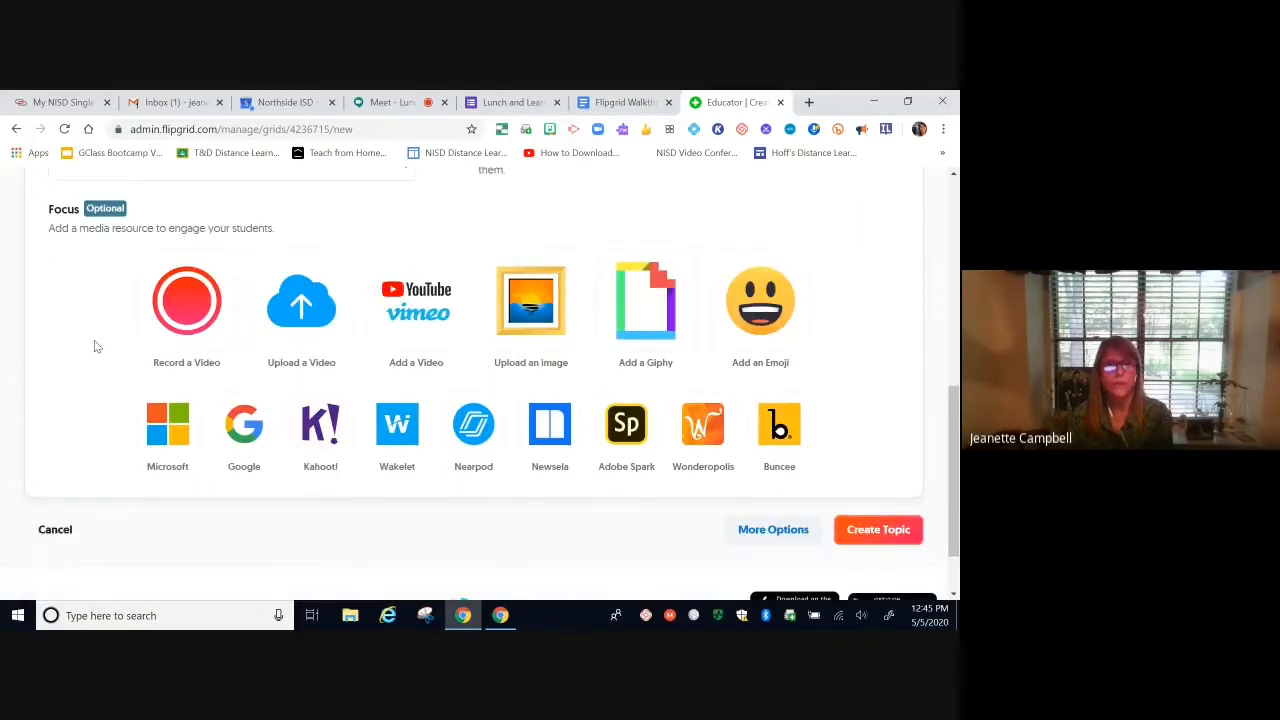
pyautogui.scroll(-1, 94, 346)
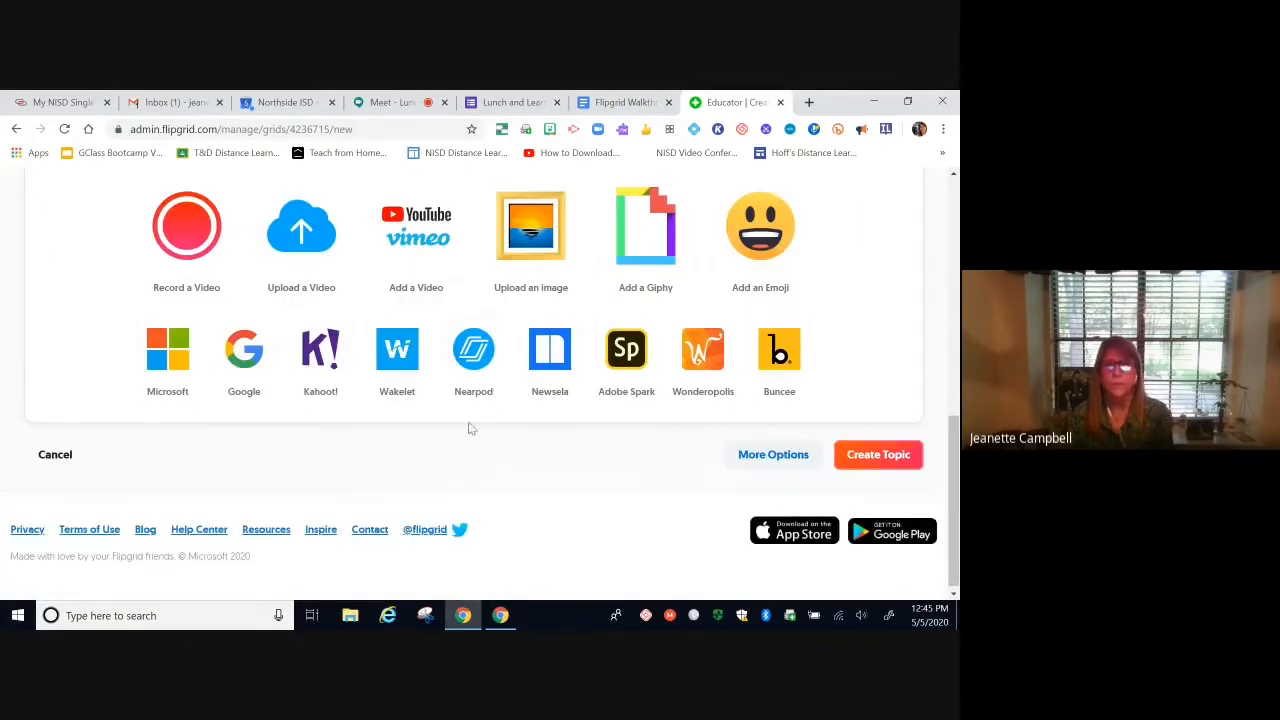
pyautogui.click(760, 458)
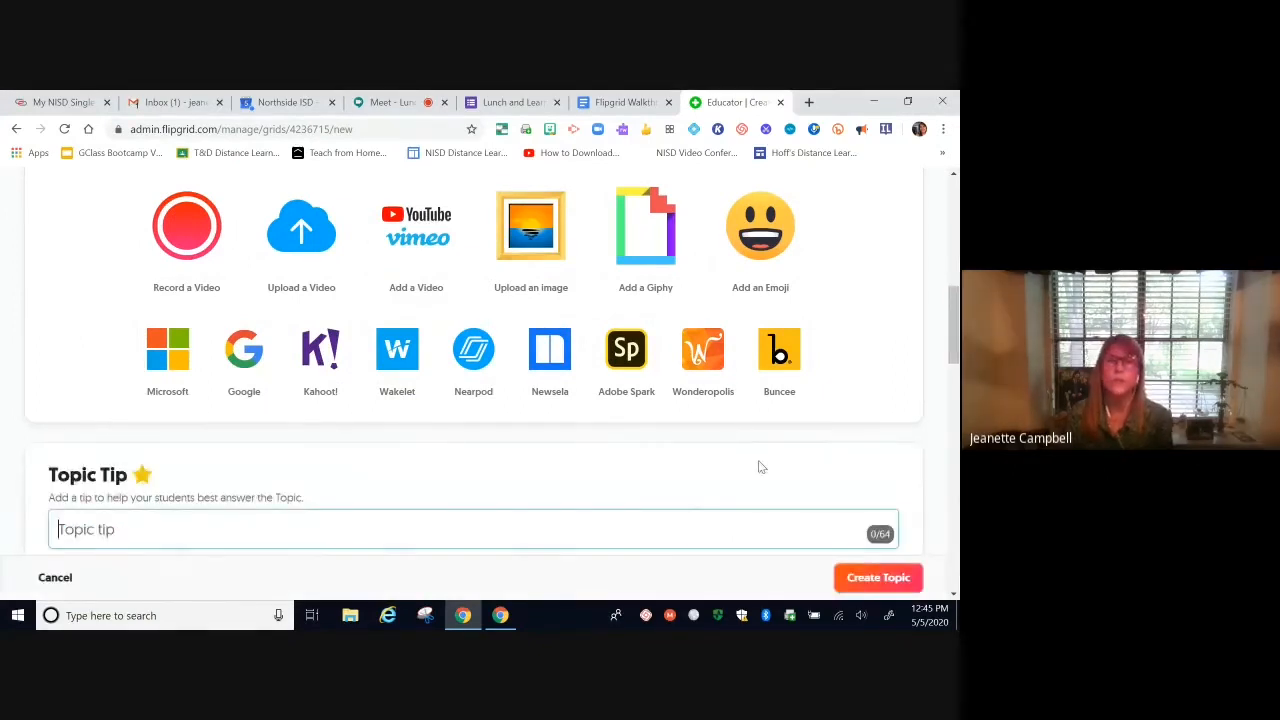
pyautogui.scroll(-1, 860, 405)
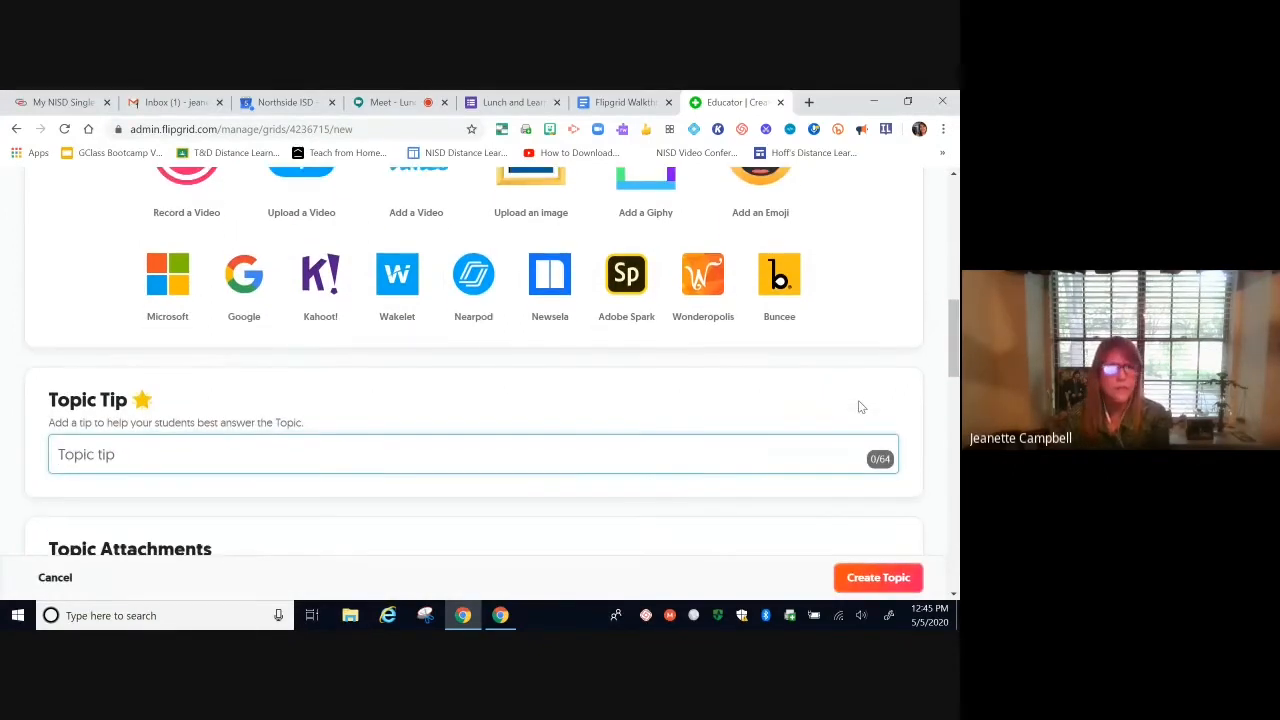
pyautogui.scroll(-1, 856, 414)
pyautogui.scroll(-1, 856, 414)
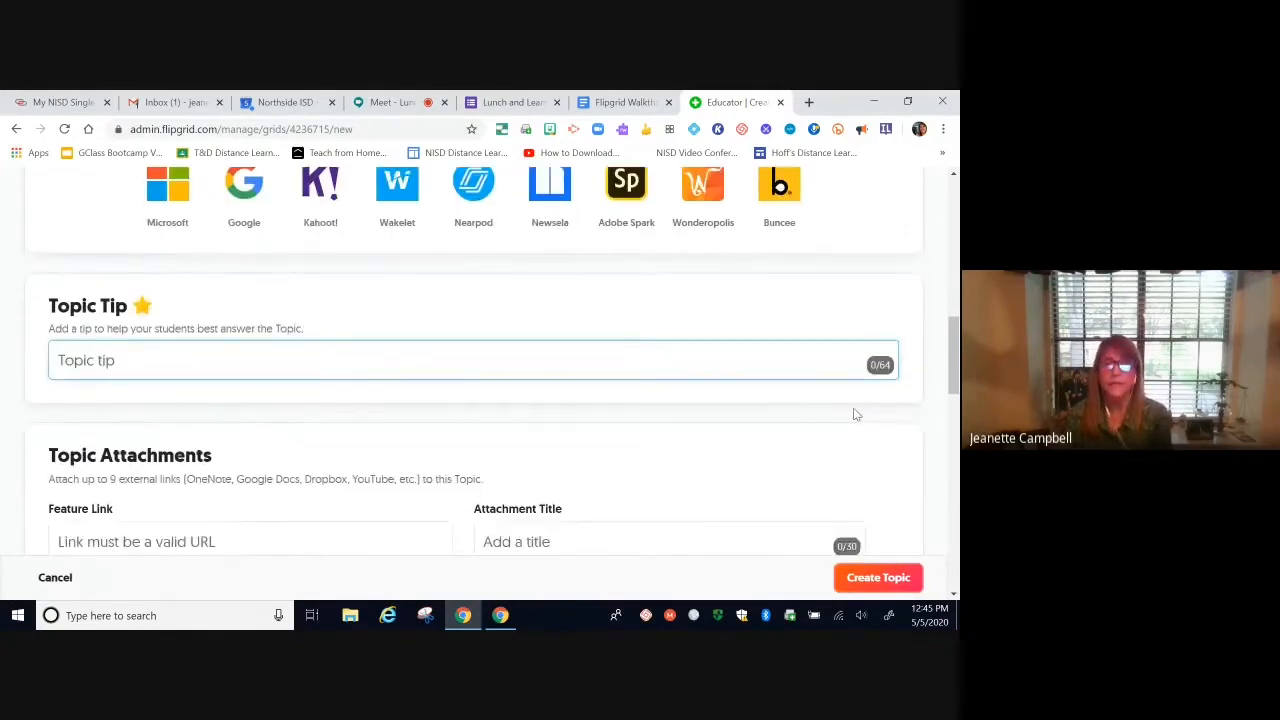
pyautogui.scroll(-2, 856, 414)
pyautogui.scroll(-4, 855, 414)
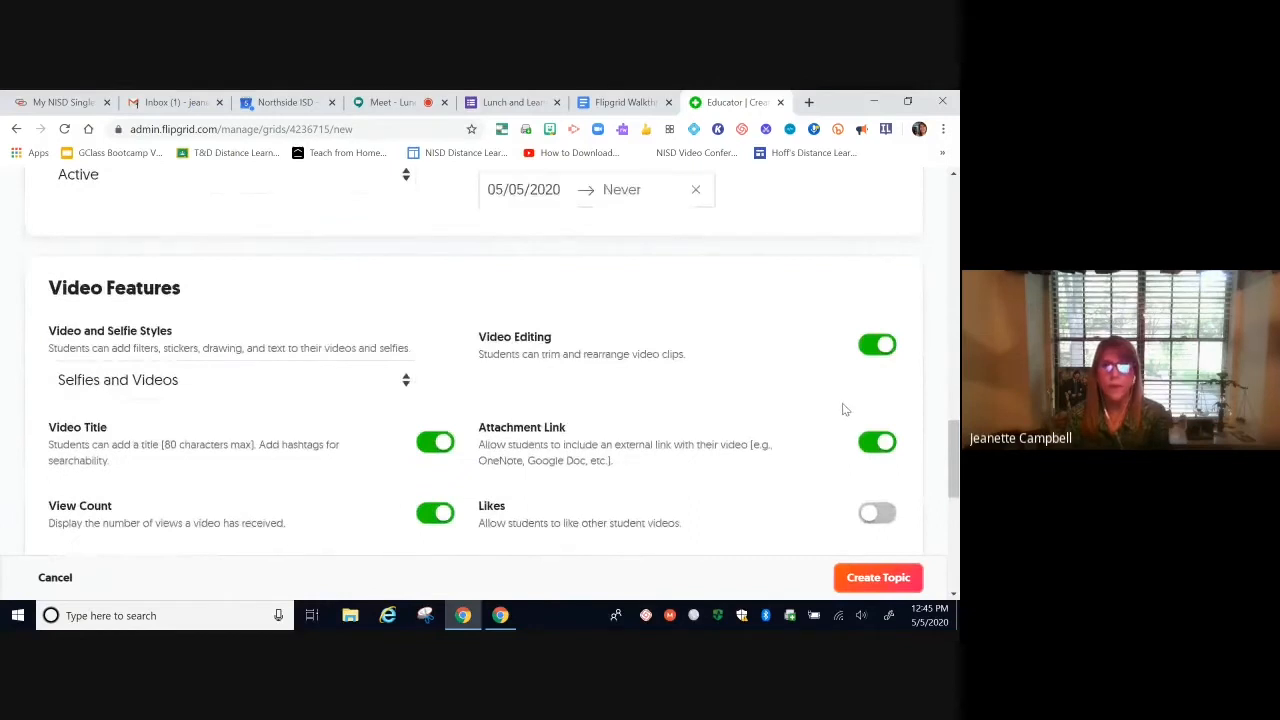
pyautogui.scroll(-1, 852, 412)
pyautogui.scroll(-1, 842, 413)
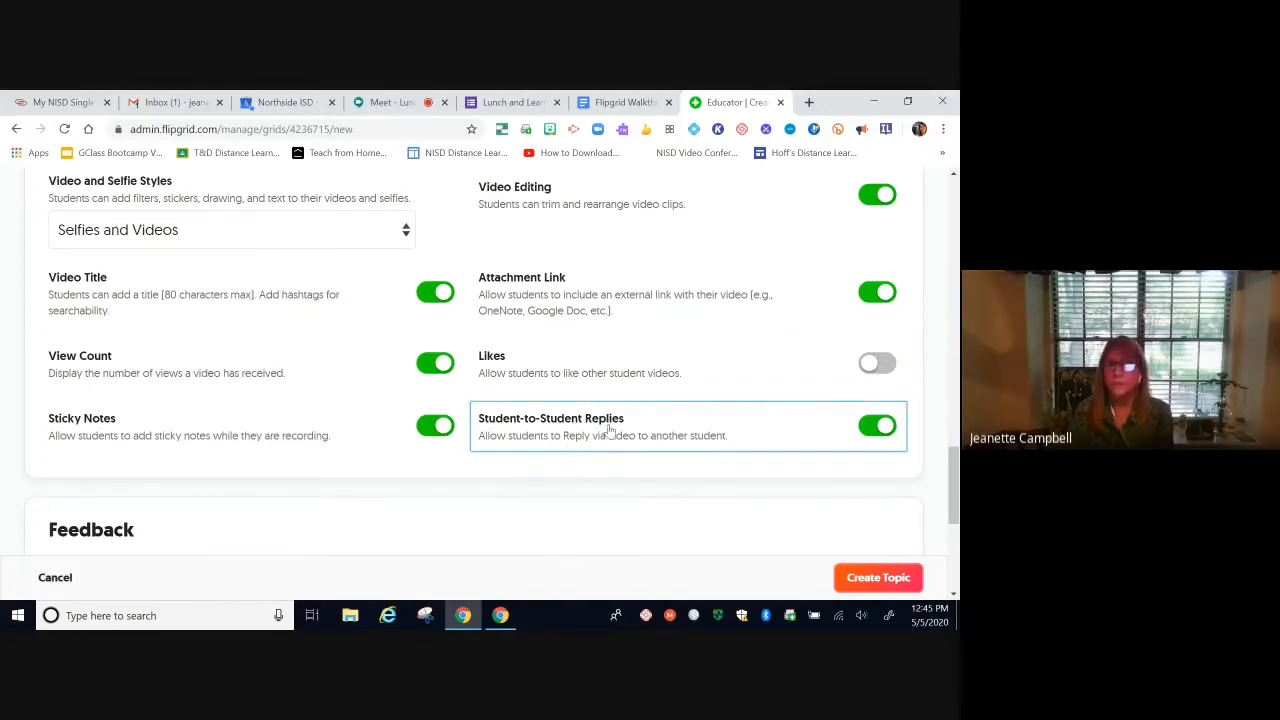
# Step: Switch off Student-to-Student Replies and Attachment Link for the Book review topic
pyautogui.click(876, 430)
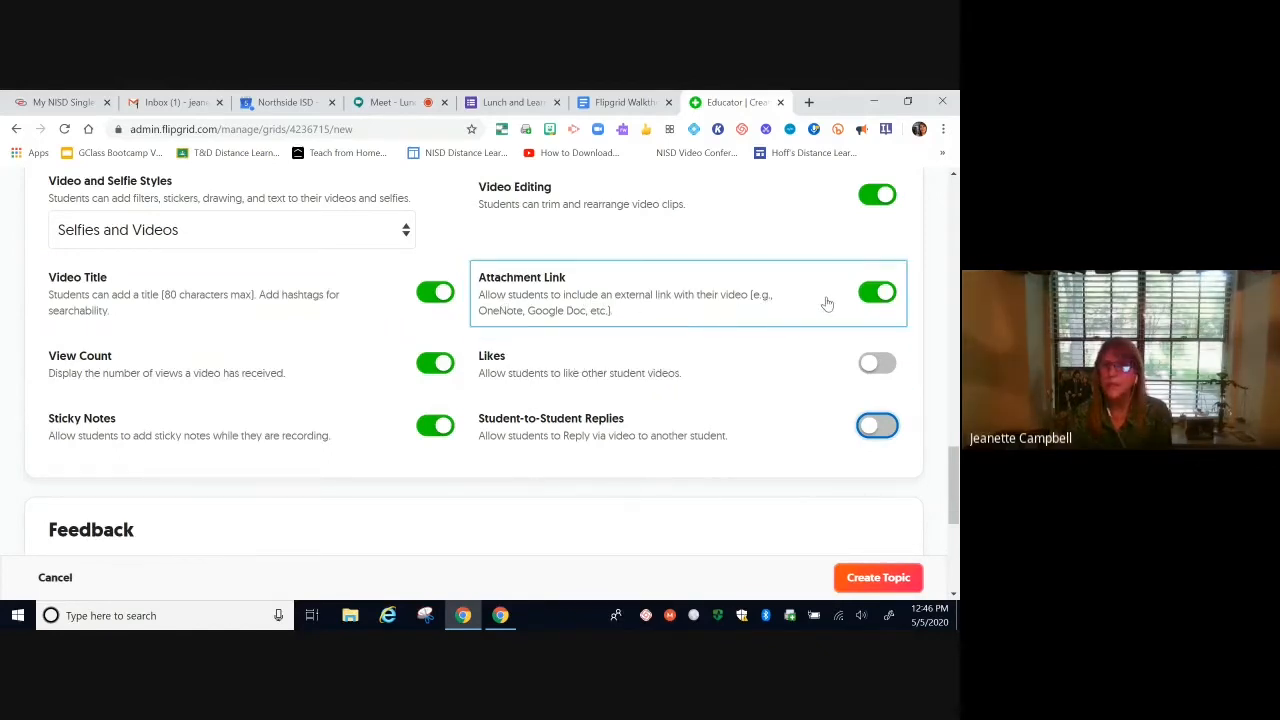
pyautogui.click(873, 299)
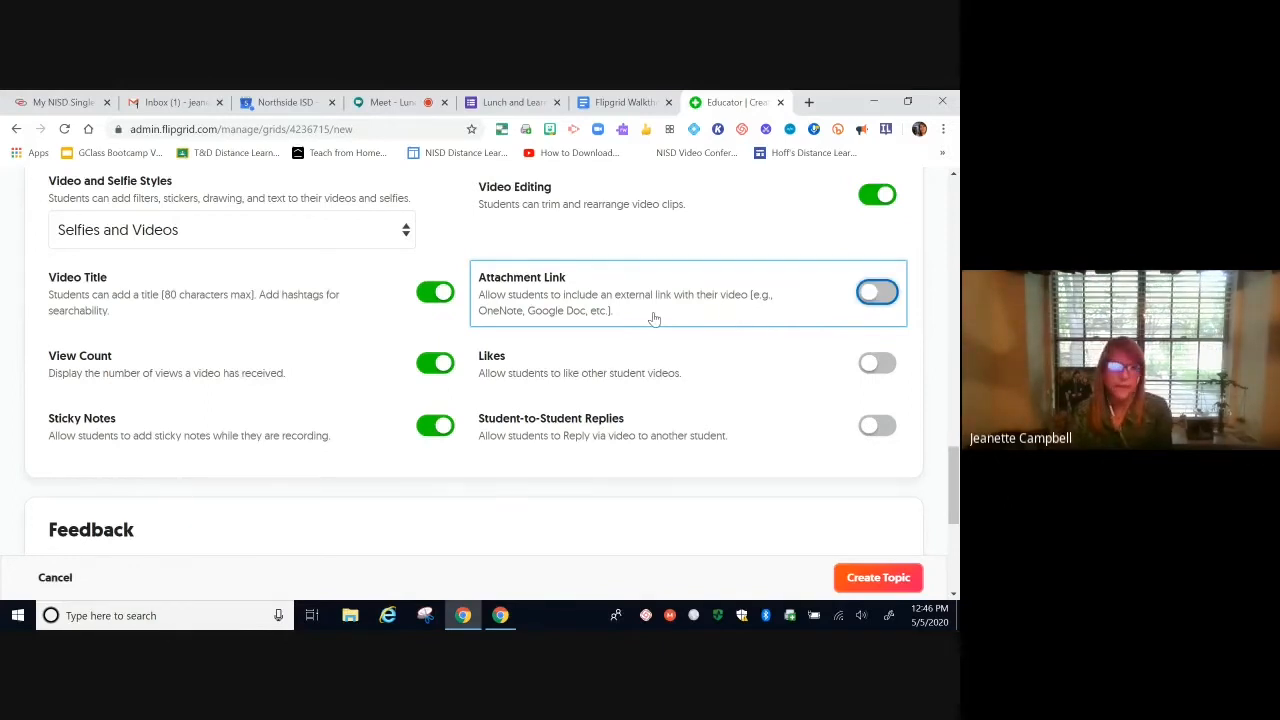
pyautogui.scroll(-4, 684, 364)
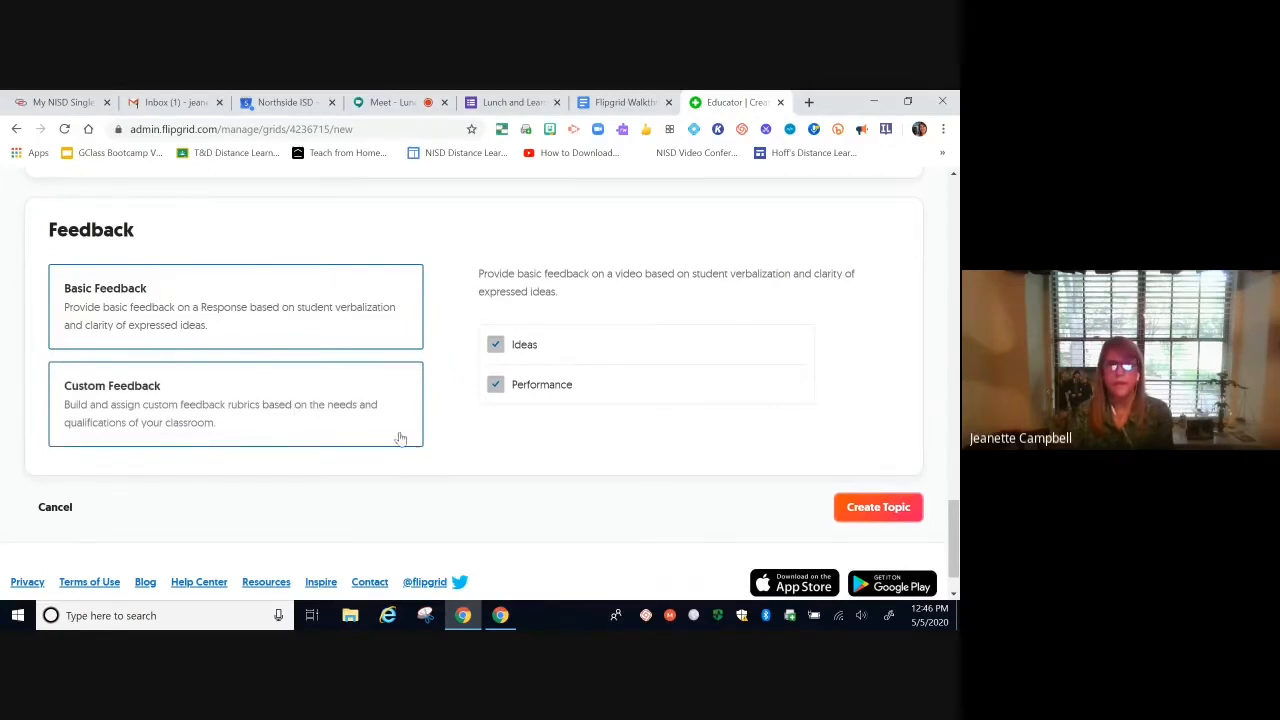
# Step: Create the Book review topic and pick Google Classroom from its 'Your Topic is ready!' share options
pyautogui.click(890, 508)
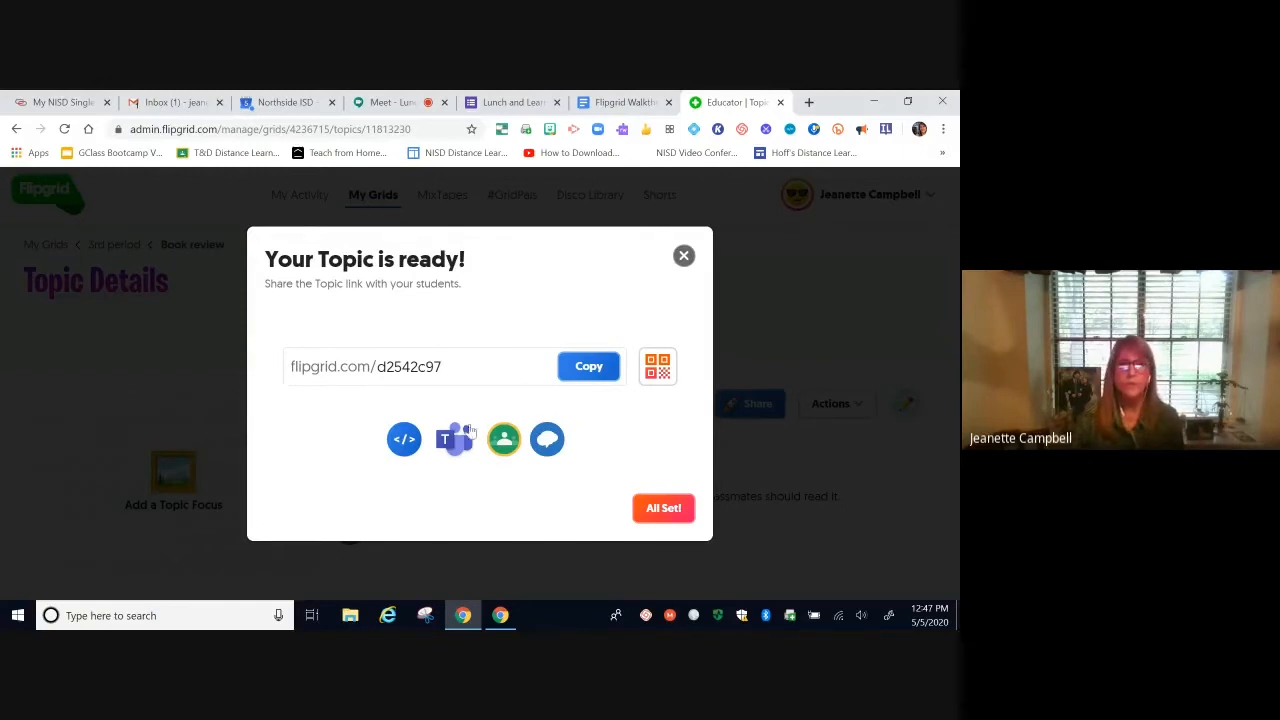
pyautogui.click(504, 440)
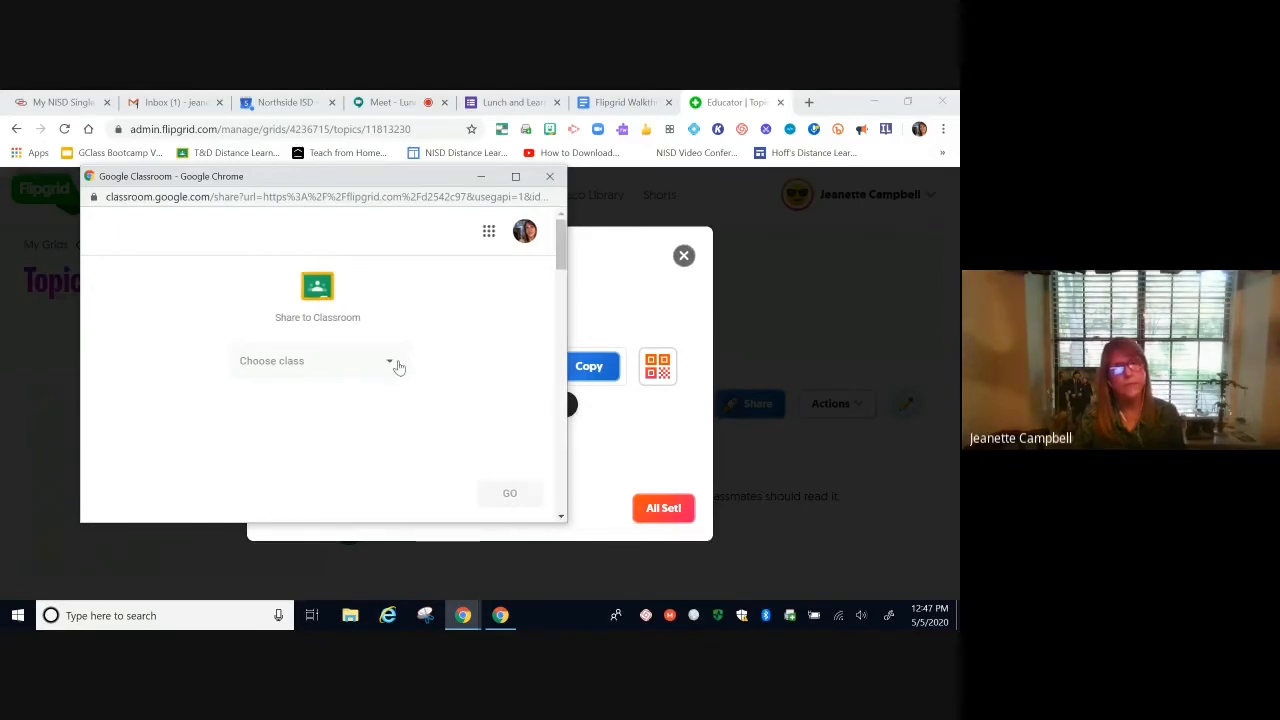
# Step: Share the Flipgrid link to the 1st period class as a new assignment
pyautogui.click(396, 366)
pyautogui.click(388, 370)
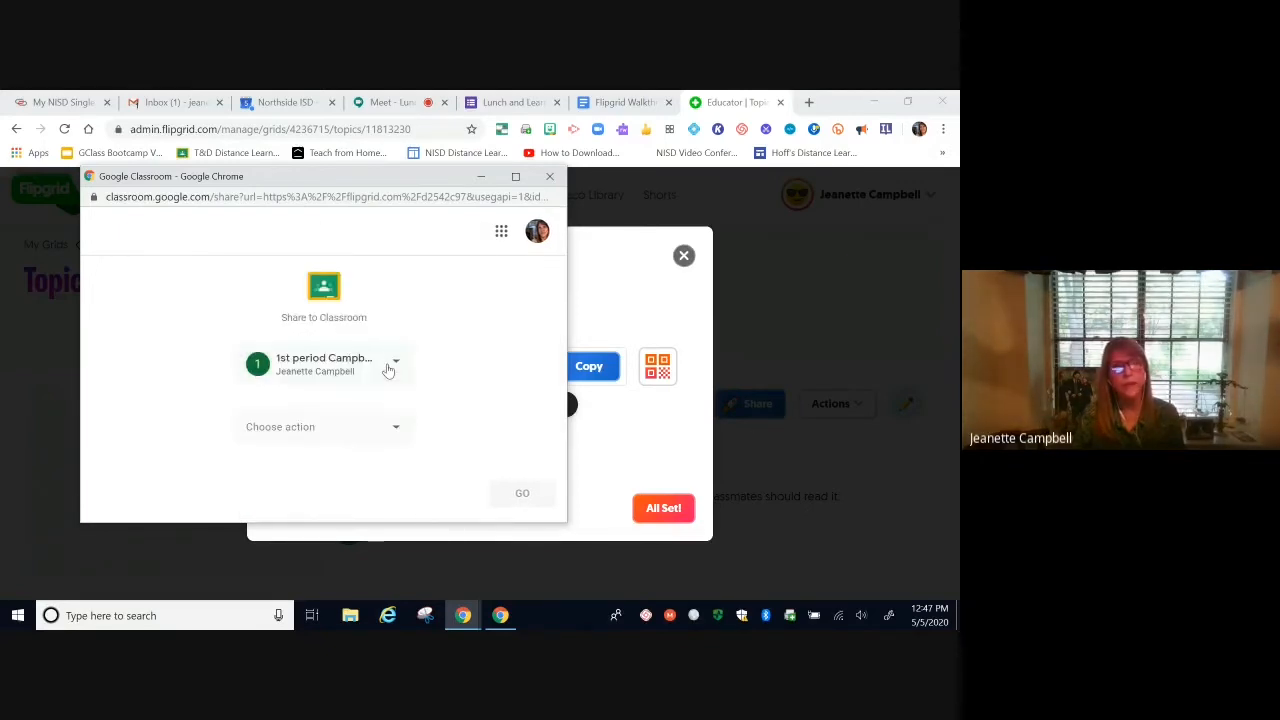
pyautogui.click(393, 428)
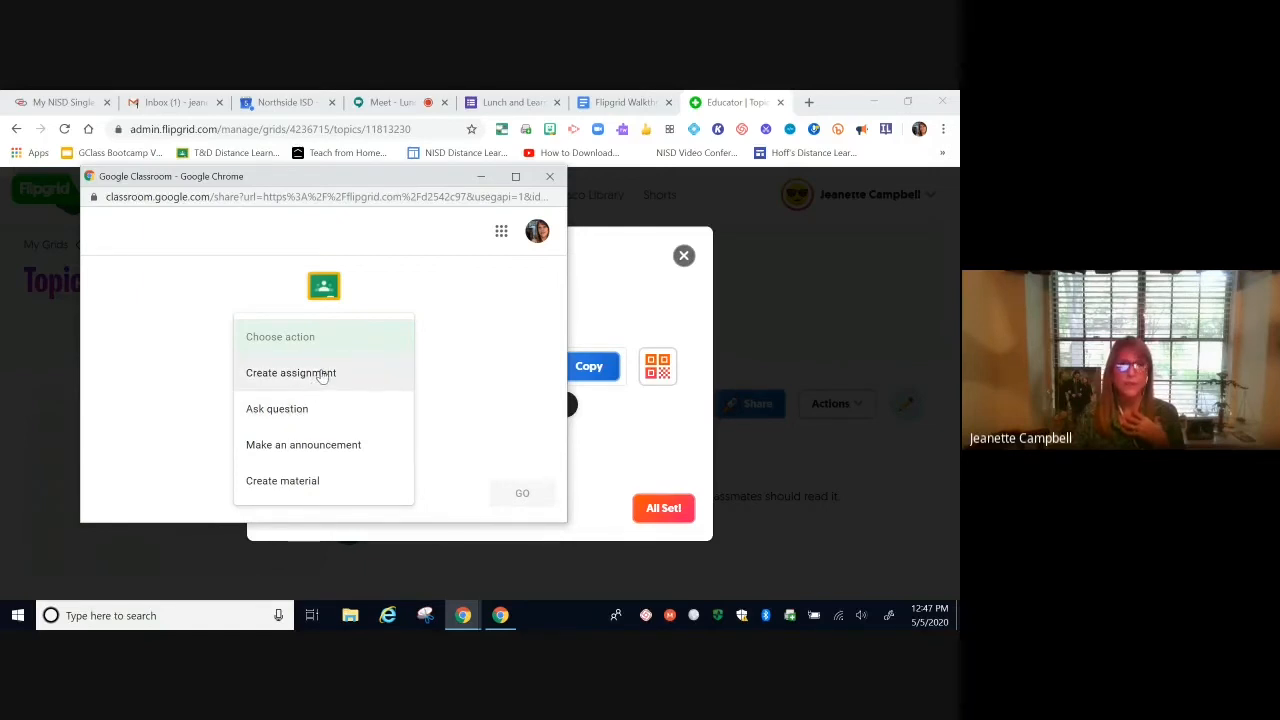
pyautogui.click(316, 378)
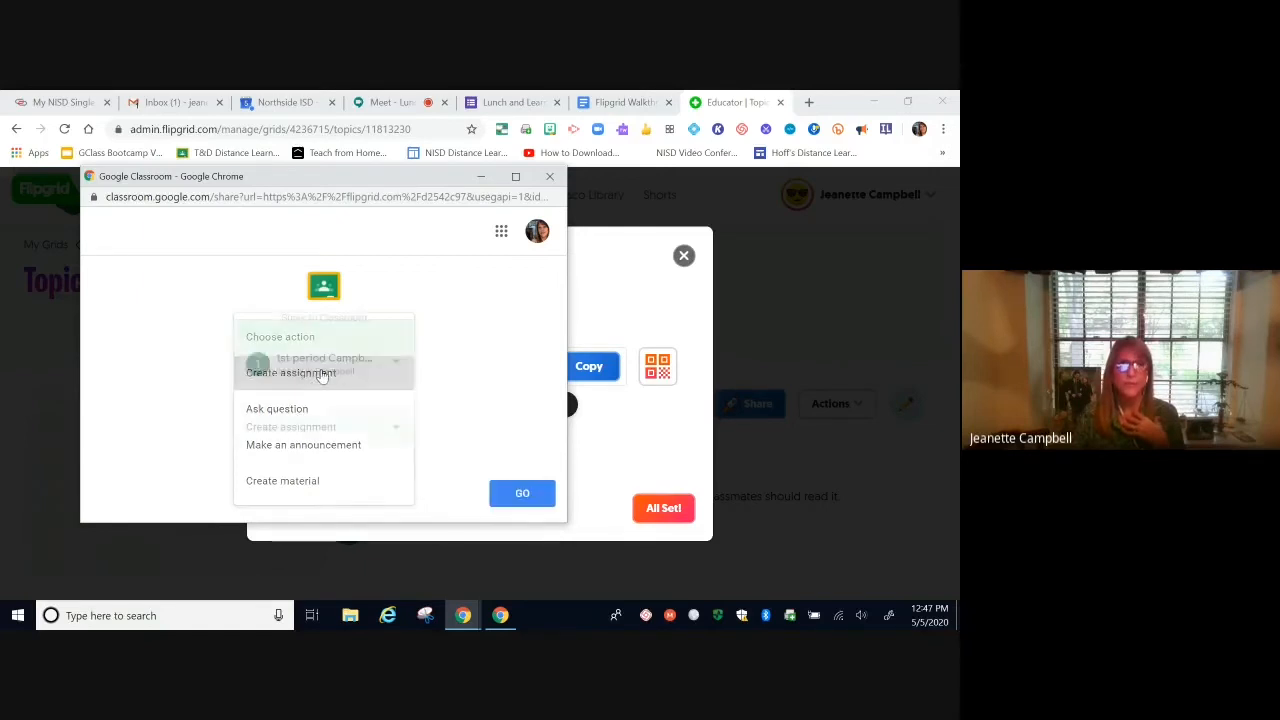
pyautogui.click(522, 495)
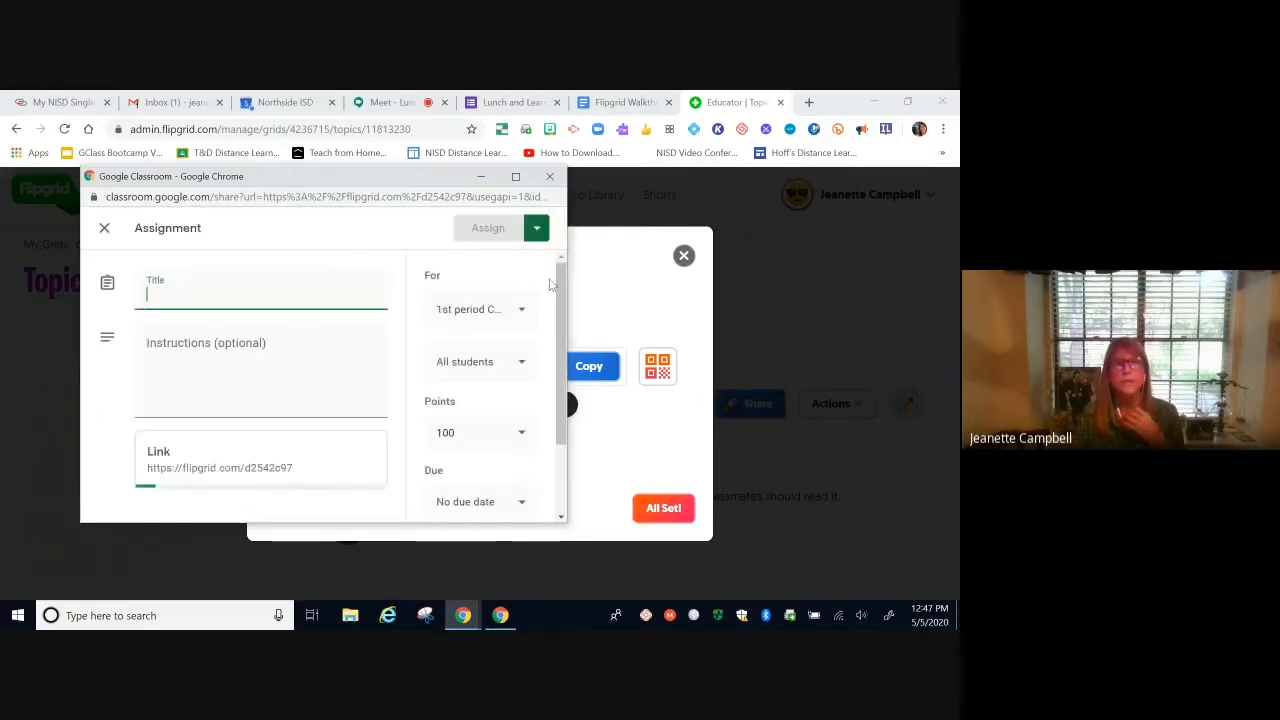
# Step: Title the assignment 'Book review', file it under Week of May 4 - 8, and assign it
pyautogui.click(516, 177)
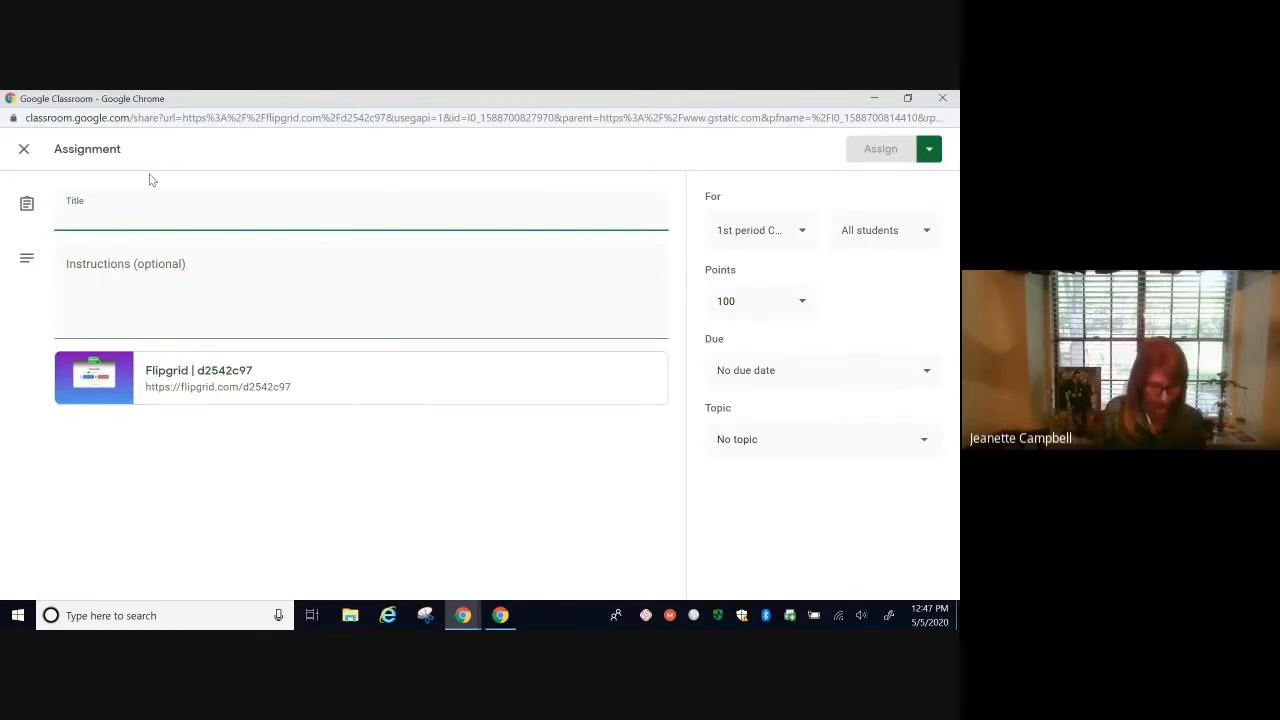
pyautogui.write('Book review')
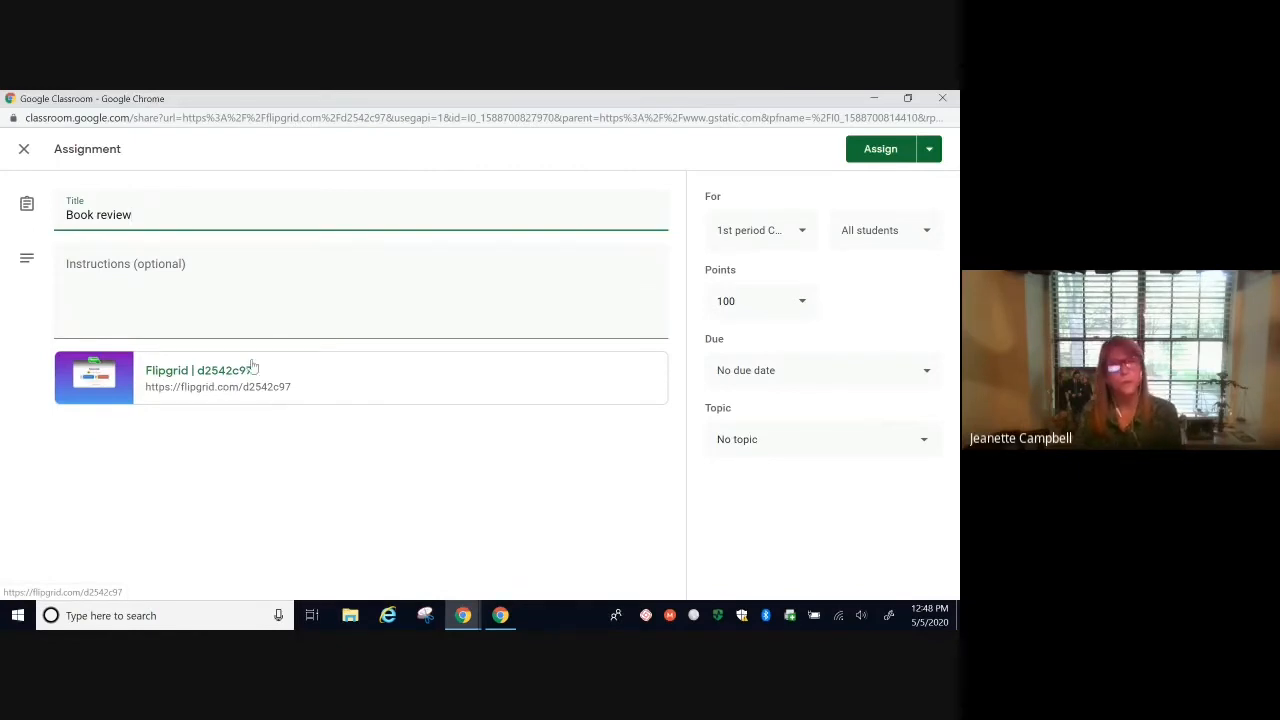
pyautogui.click(802, 231)
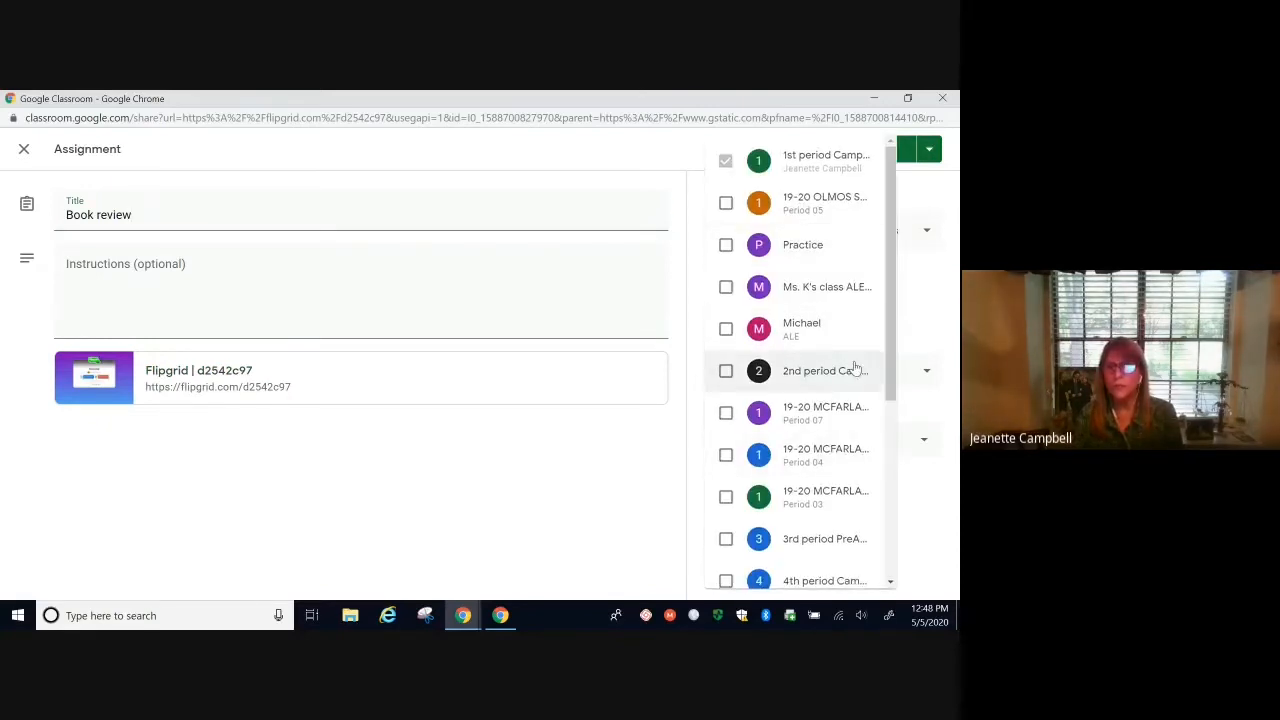
pyautogui.click(932, 288)
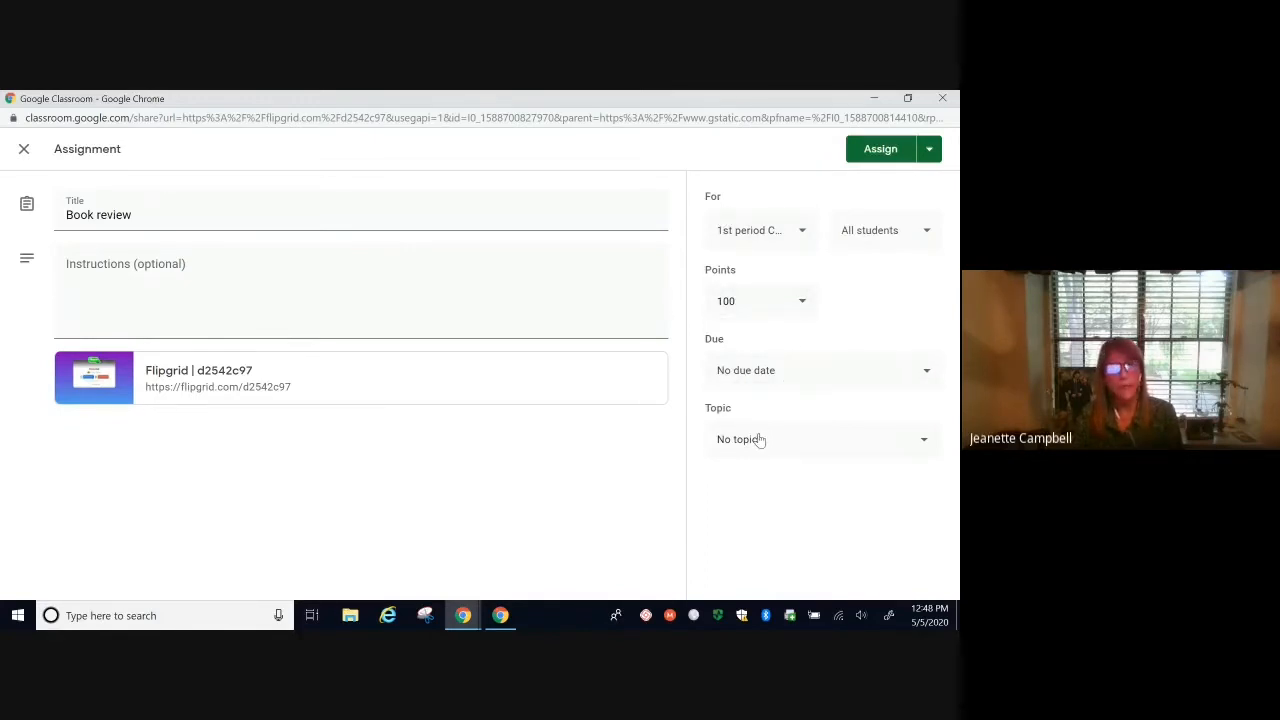
pyautogui.click(925, 443)
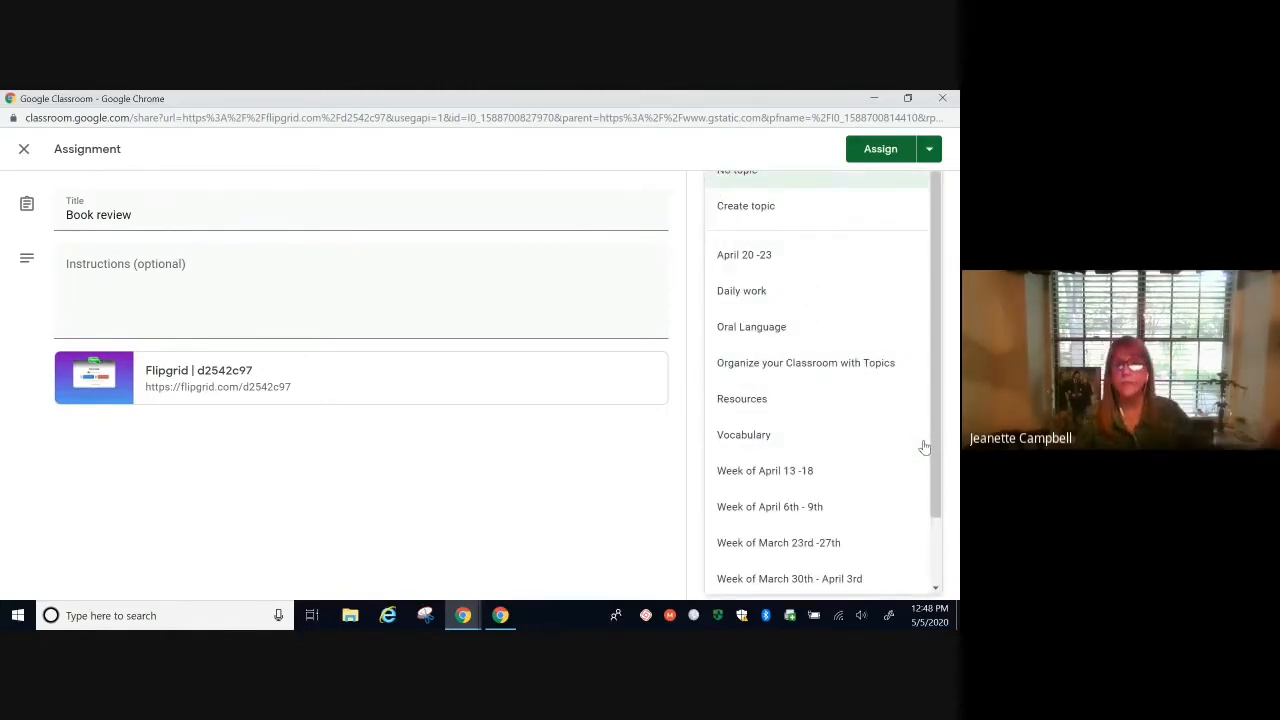
pyautogui.scroll(-2, 894, 470)
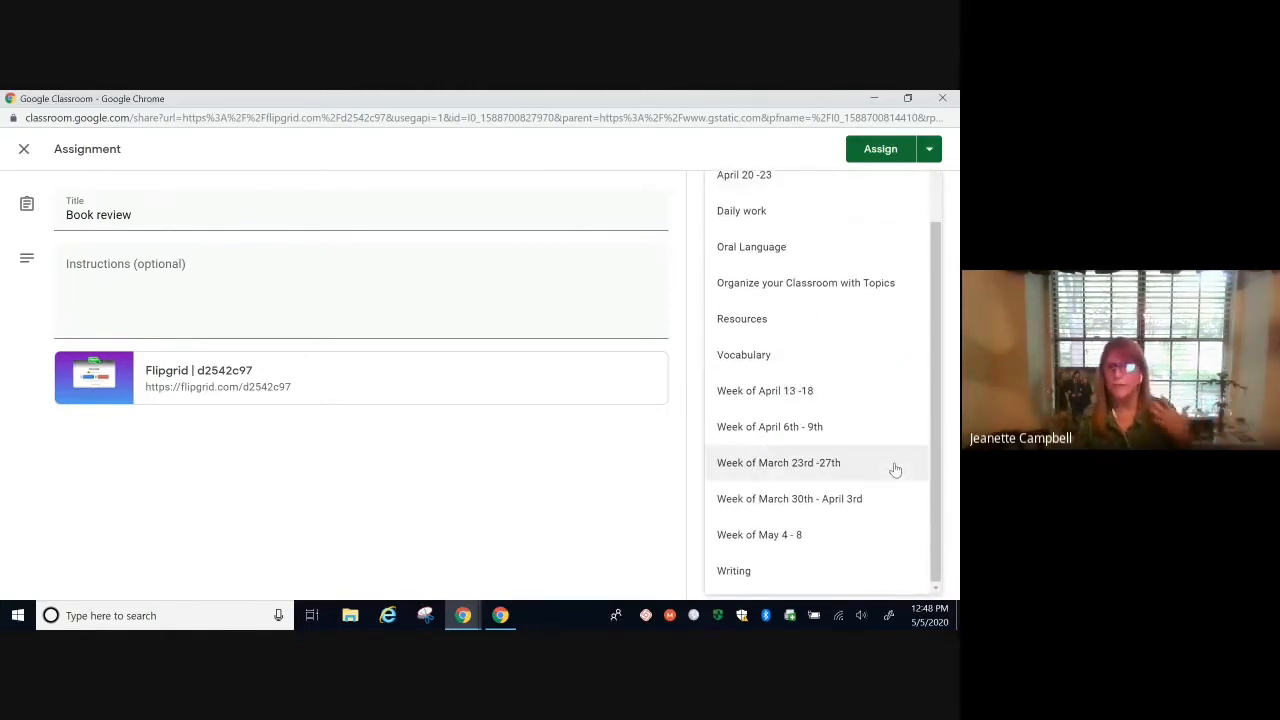
pyautogui.click(801, 537)
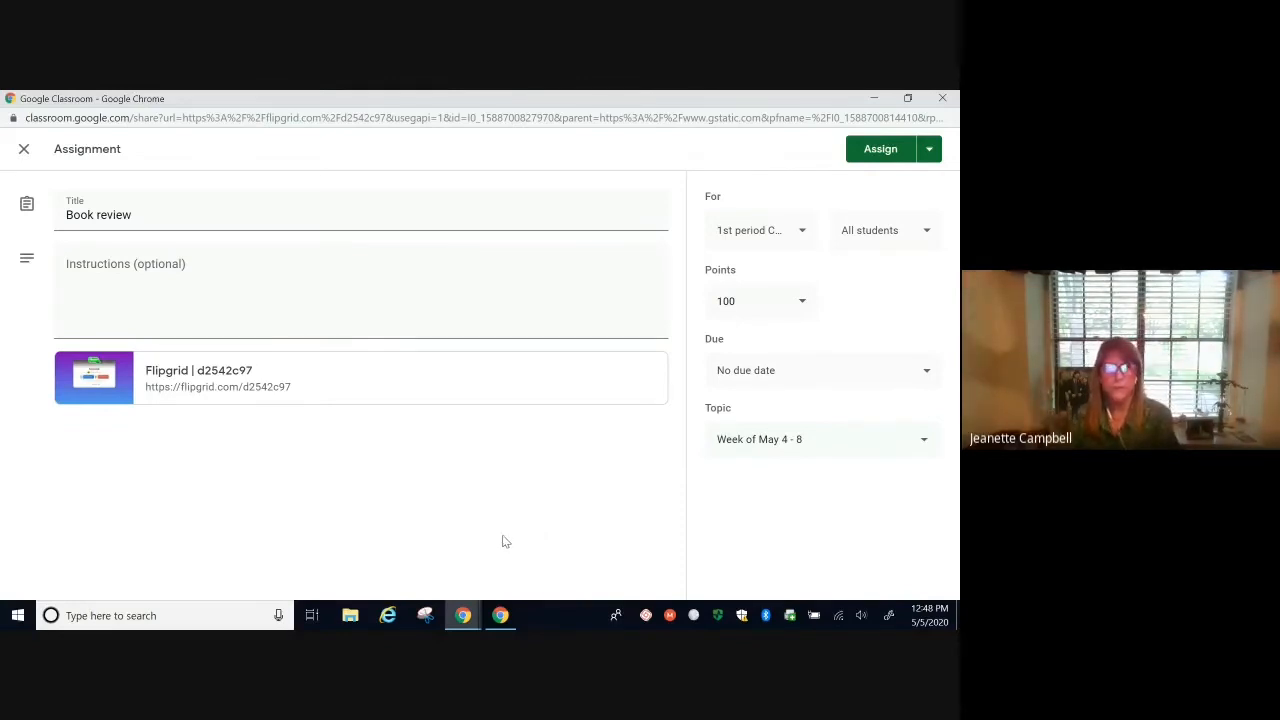
pyautogui.click(882, 155)
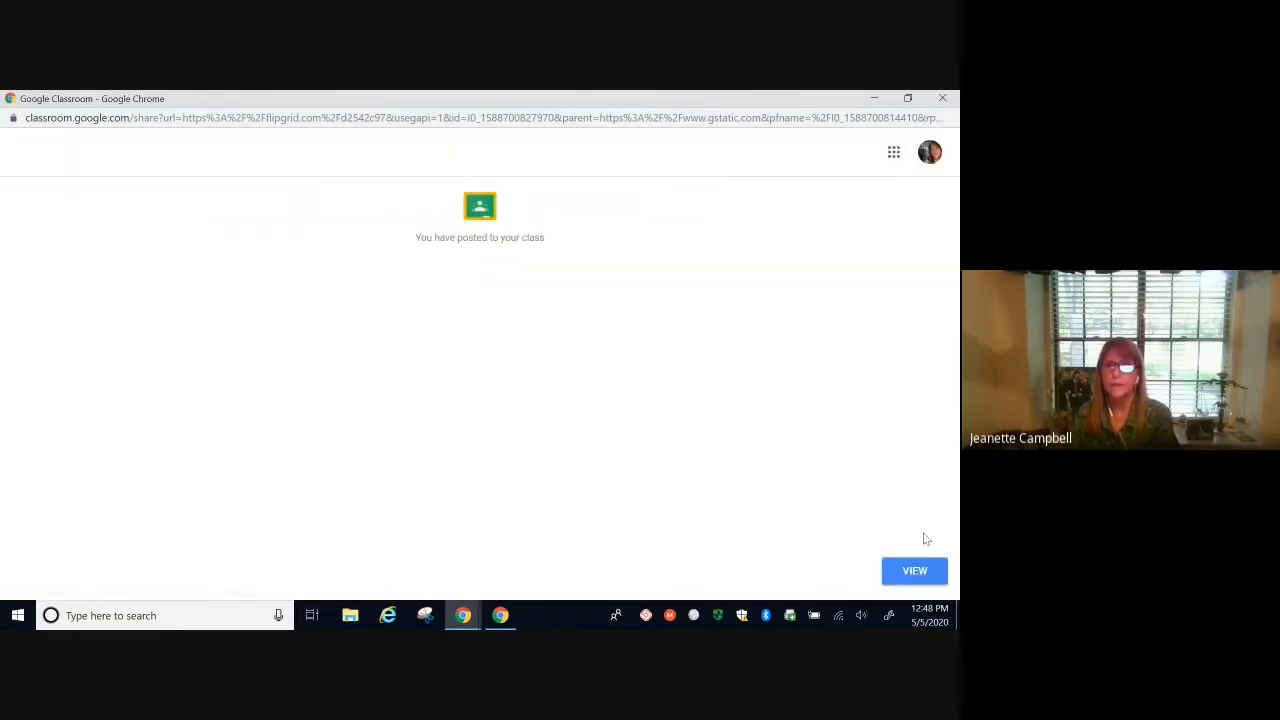
# Step: Check Book review in the 1st period Classwork list, then return to the Flipgrid tab
pyautogui.click(907, 577)
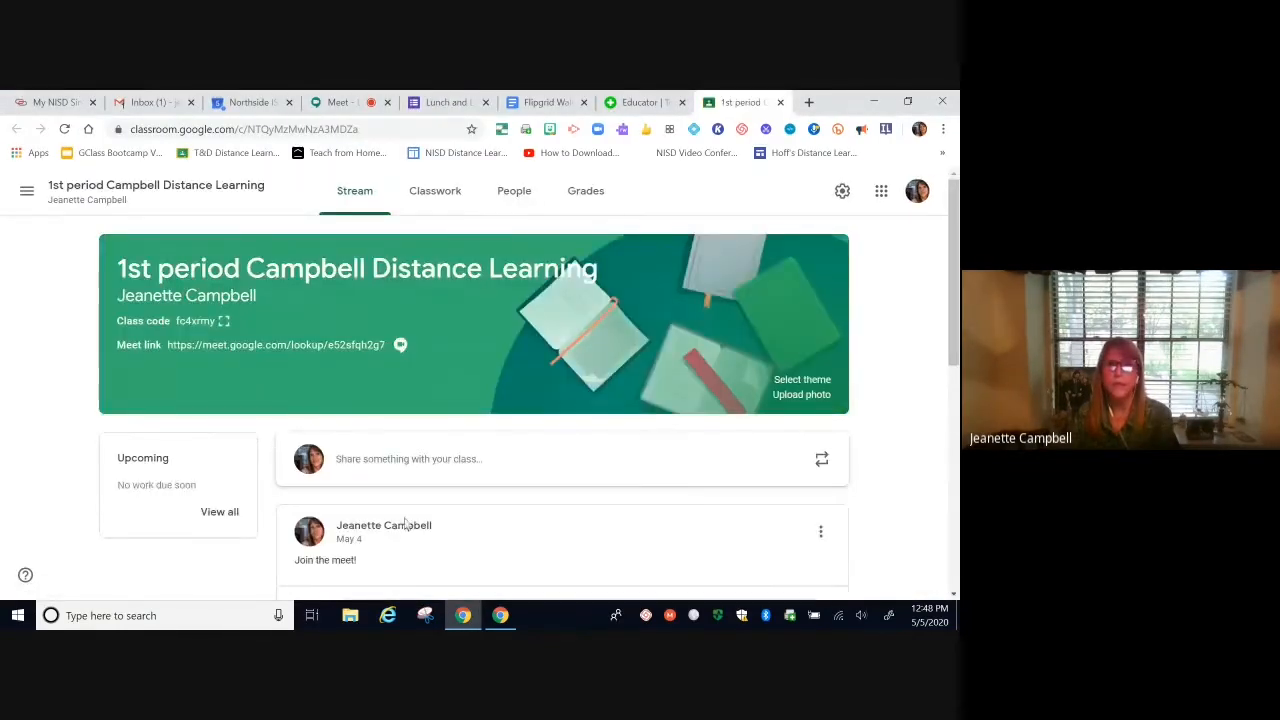
pyautogui.click(448, 197)
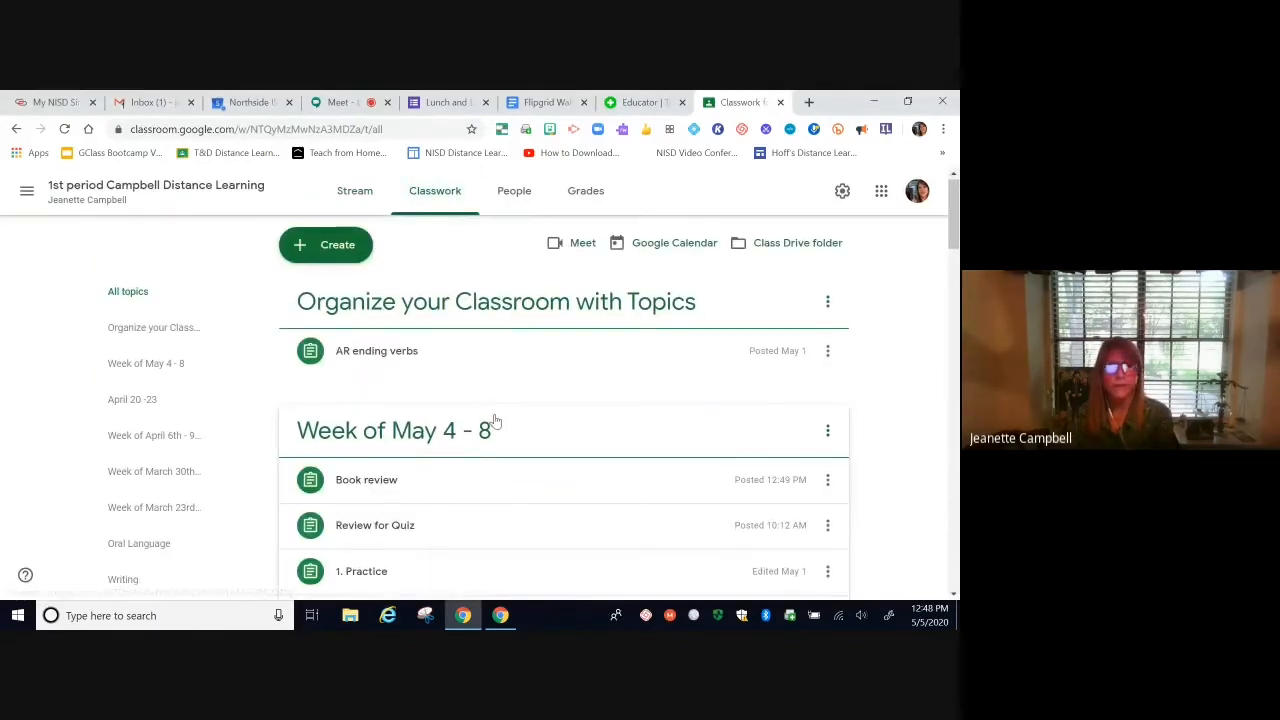
pyautogui.scroll(-1, 440, 425)
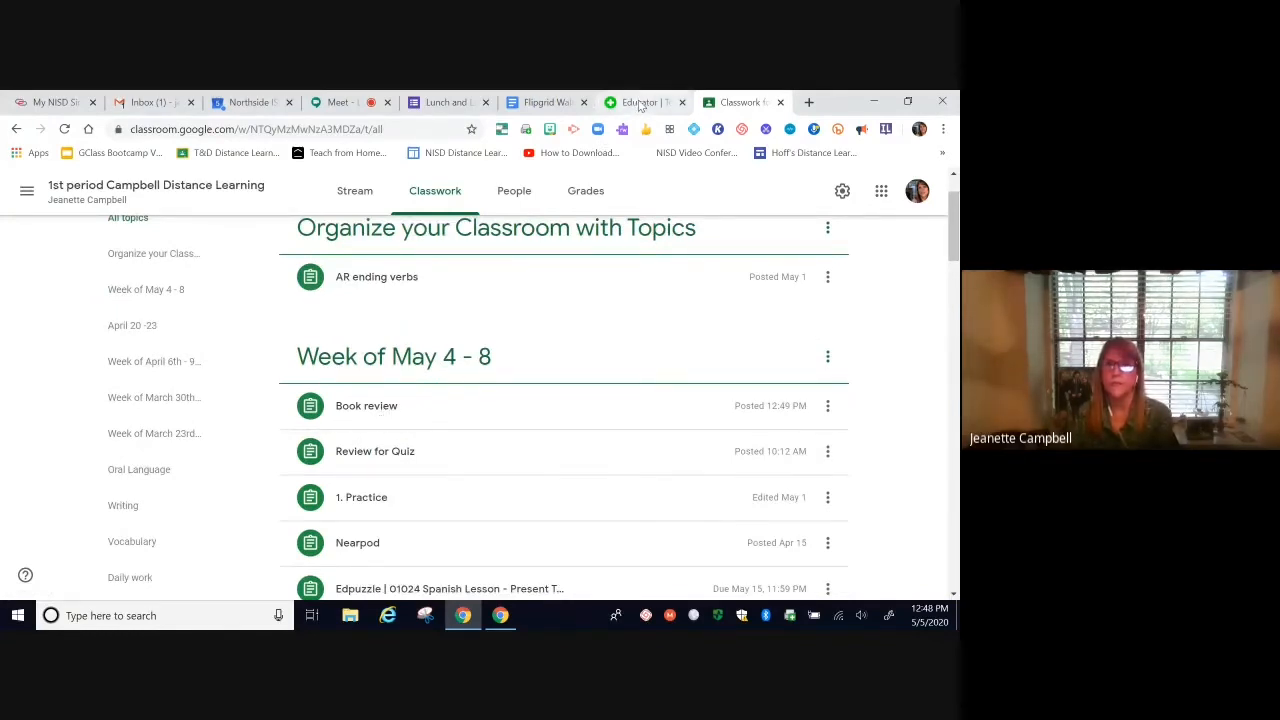
pyautogui.click(640, 103)
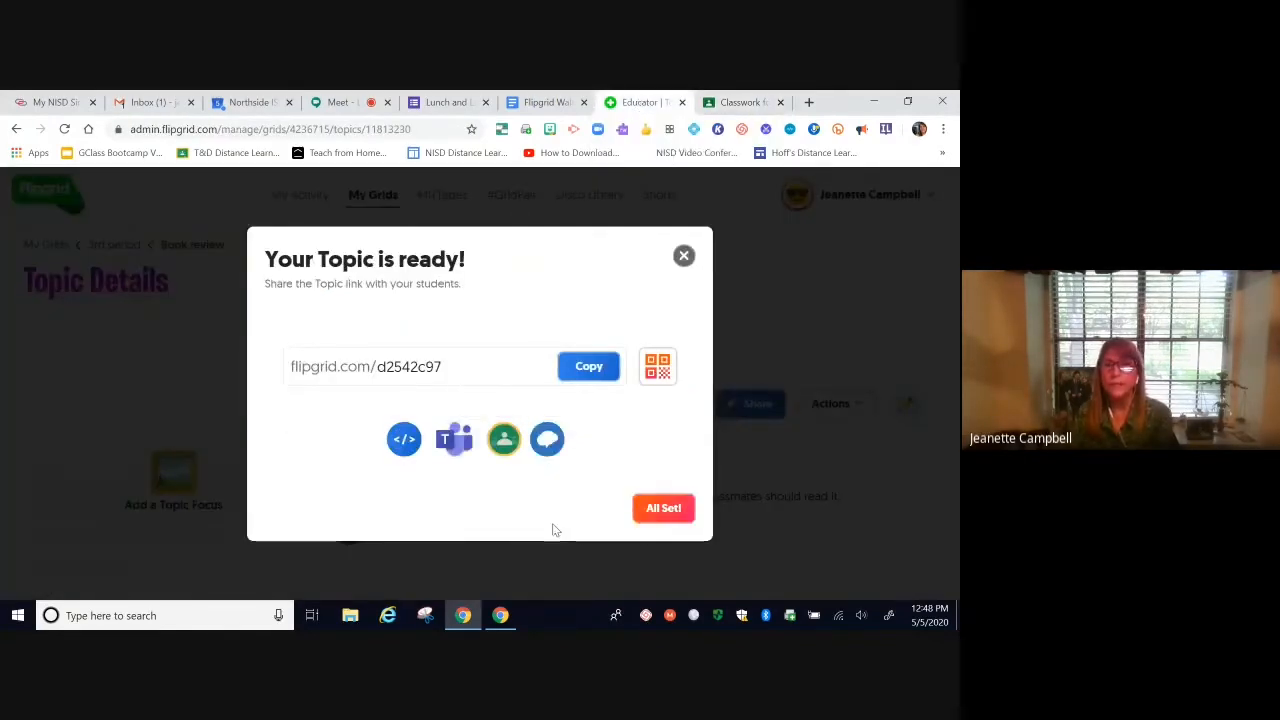
# Step: Dismiss the 'Your Topic is ready!' message and scroll through the My Grids list of grids
pyautogui.click(683, 256)
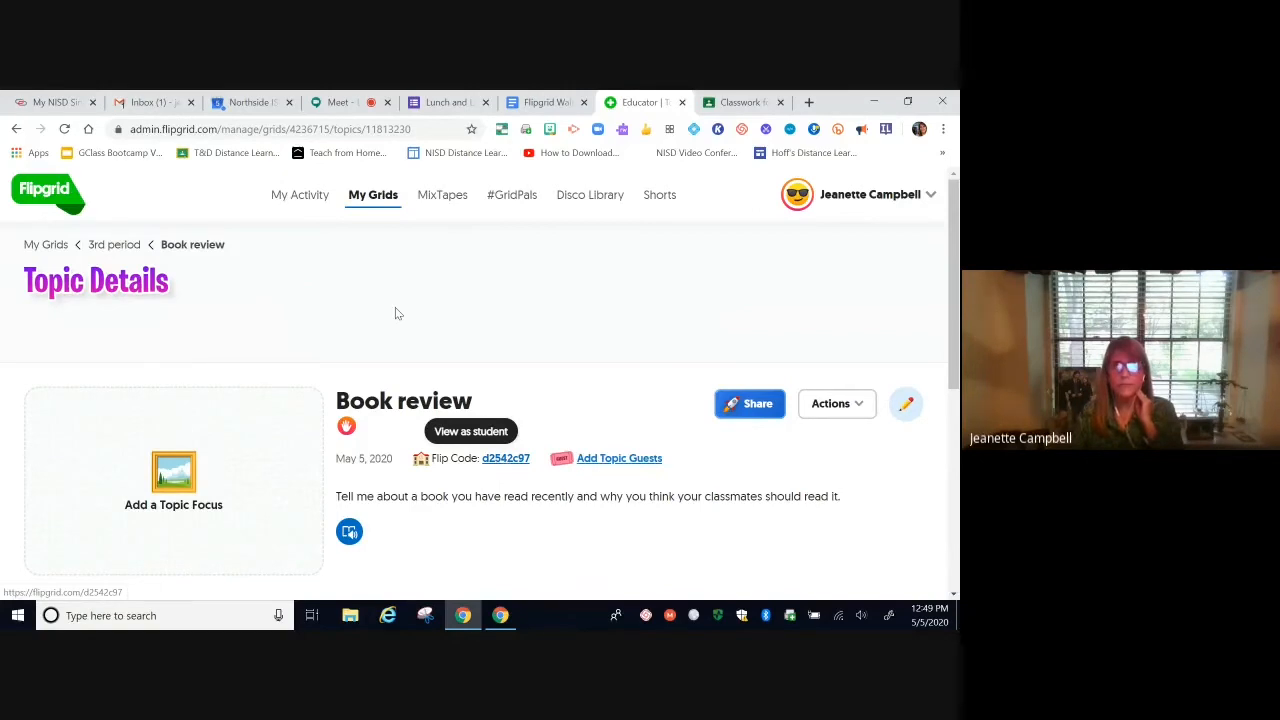
pyautogui.click(373, 195)
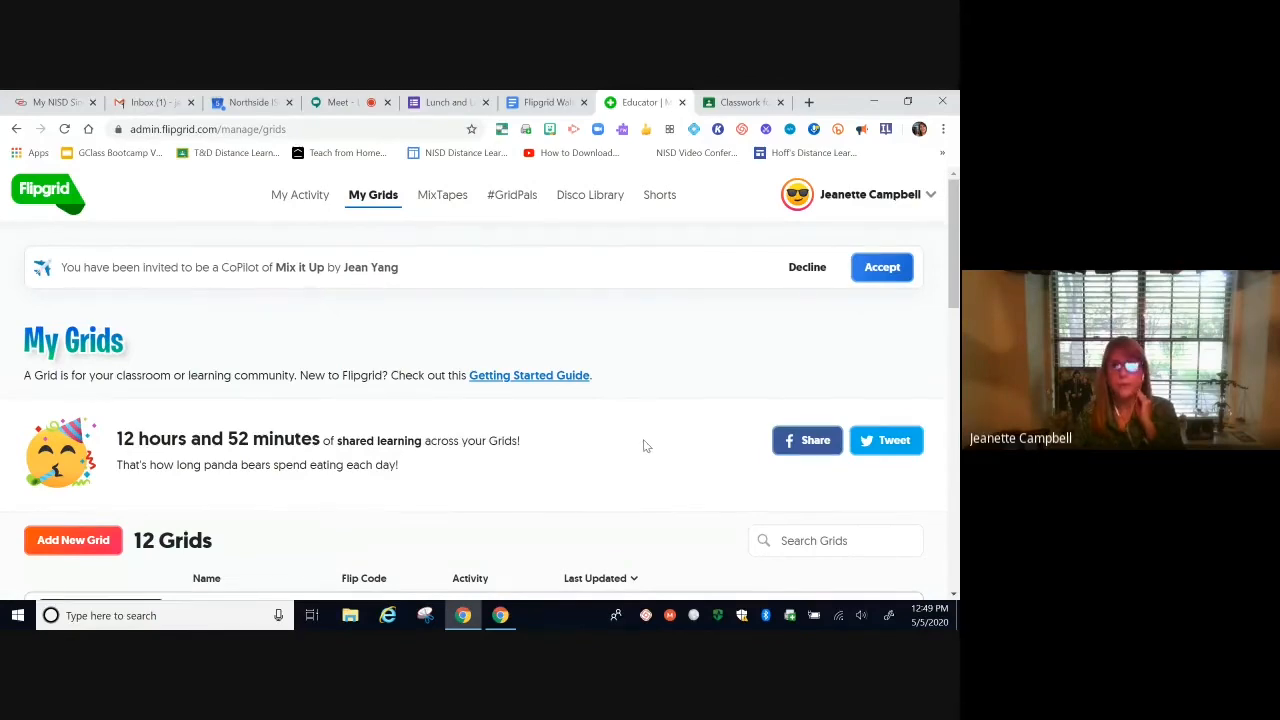
pyautogui.scroll(-2, 645, 446)
pyautogui.scroll(2, 645, 446)
pyautogui.scroll(-1, 645, 445)
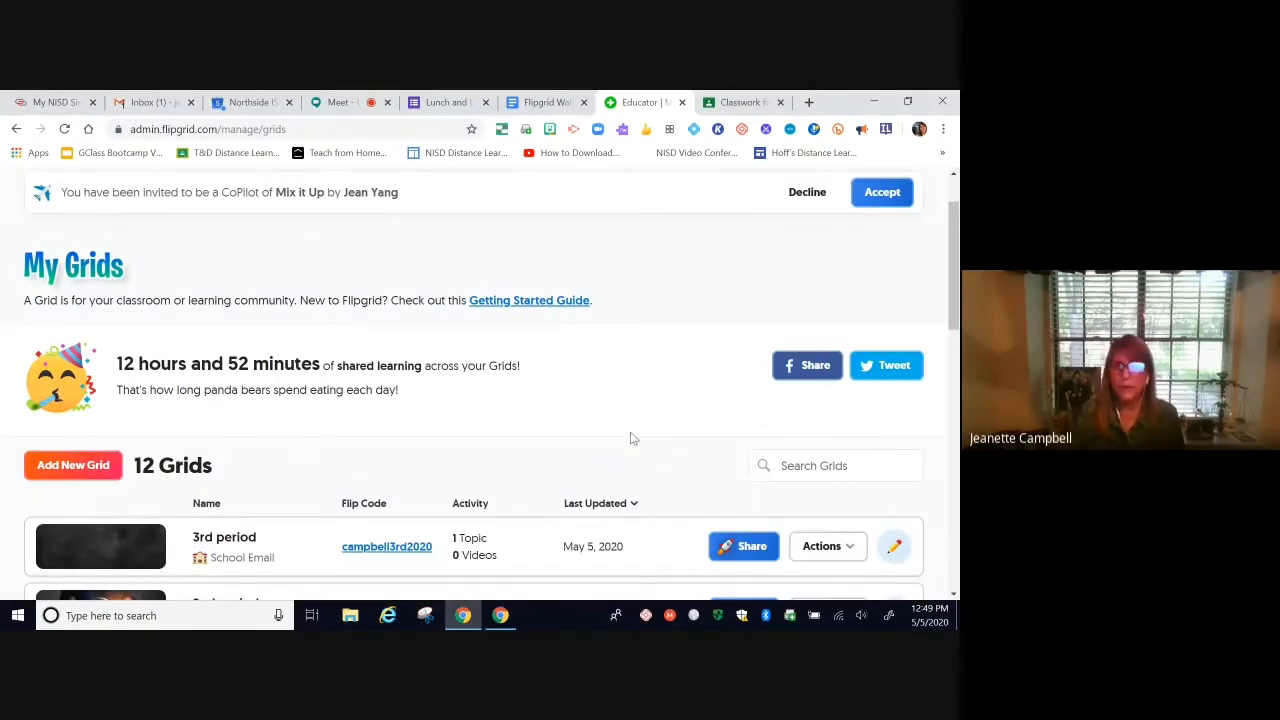
pyautogui.scroll(-1, 539, 440)
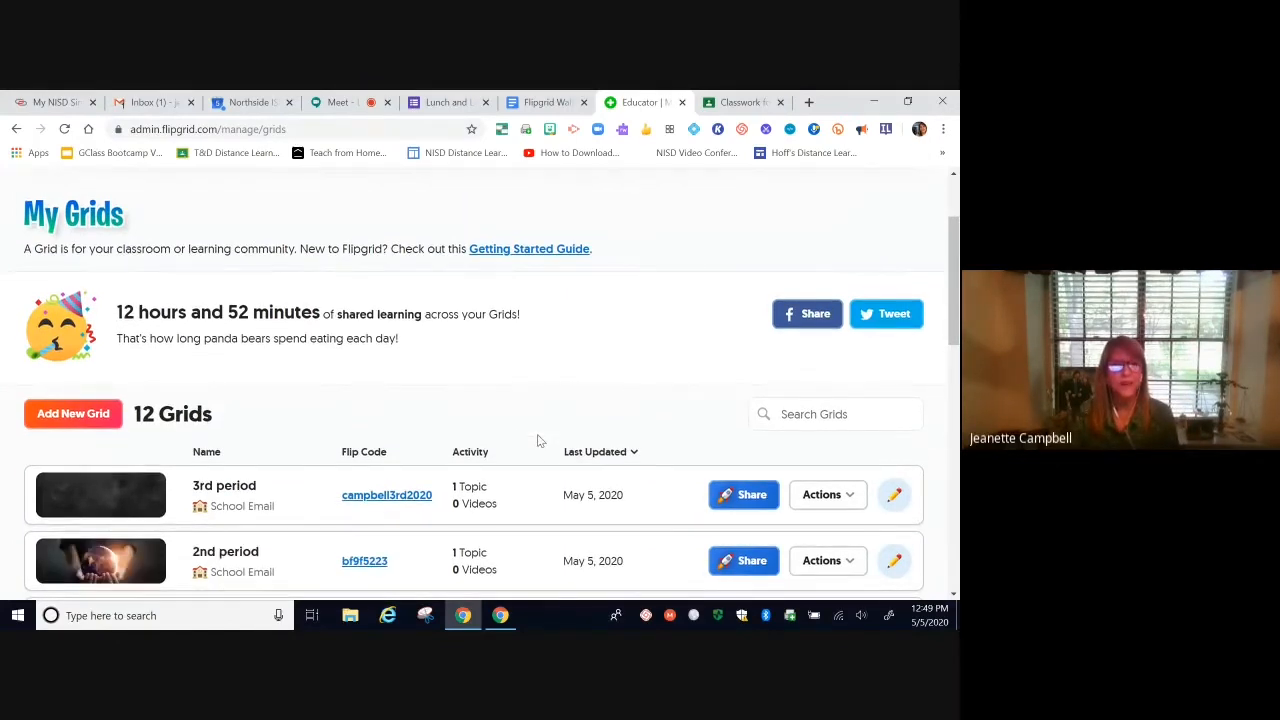
pyautogui.scroll(-1, 539, 440)
pyautogui.scroll(-2, 538, 441)
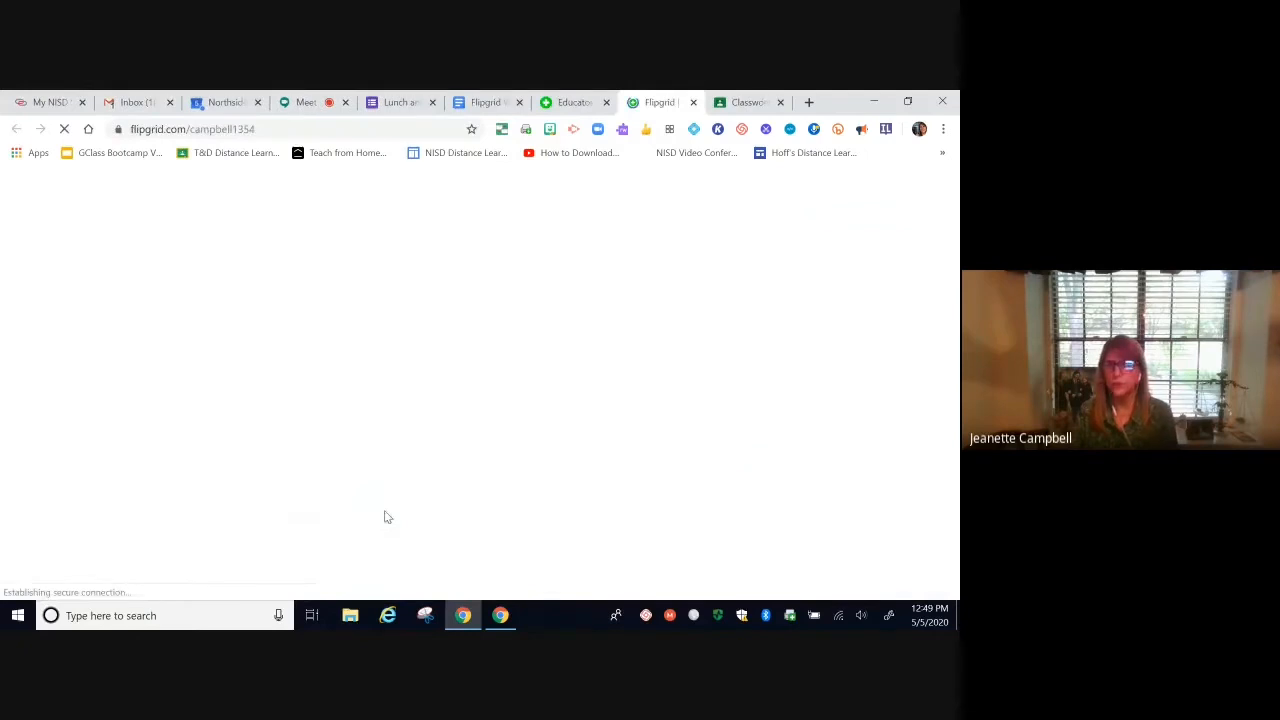
# Step: Look over the Fliphunt FriYaY grid's 5 topics, then go back to the Educator My Grids tab
pyautogui.scroll(-2, 722, 397)
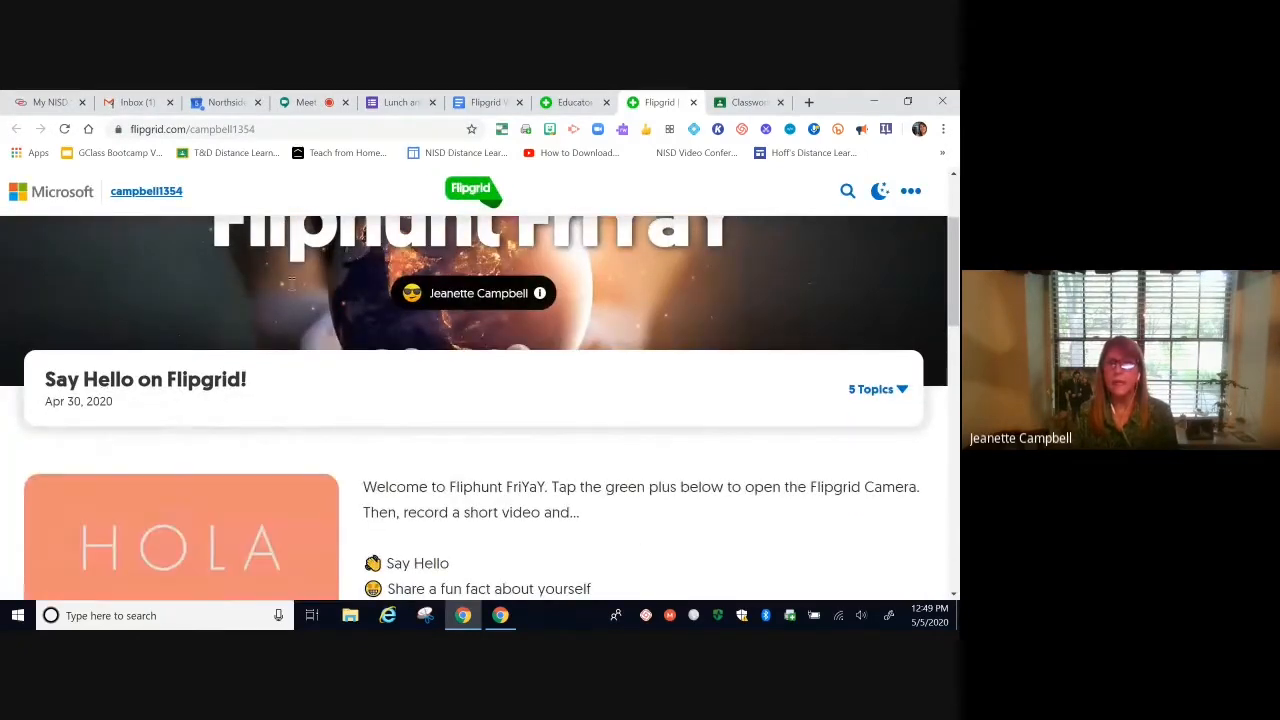
pyautogui.click(900, 390)
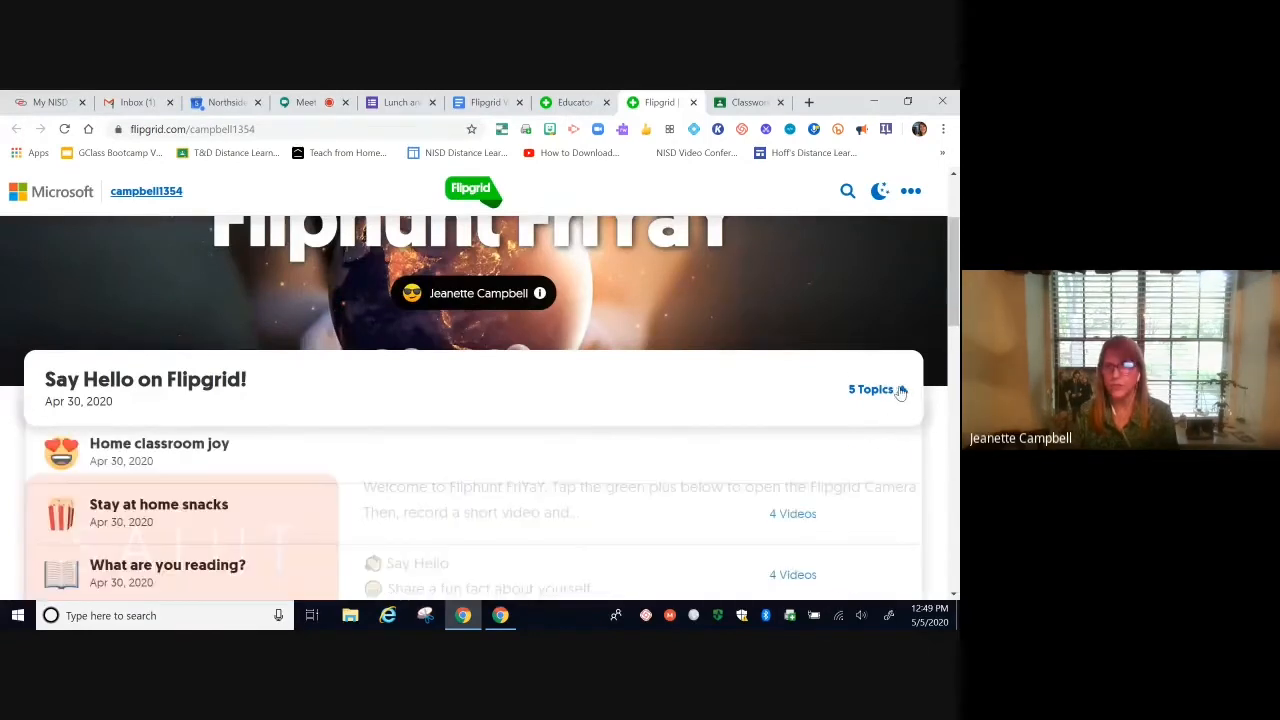
pyautogui.scroll(-2, 726, 354)
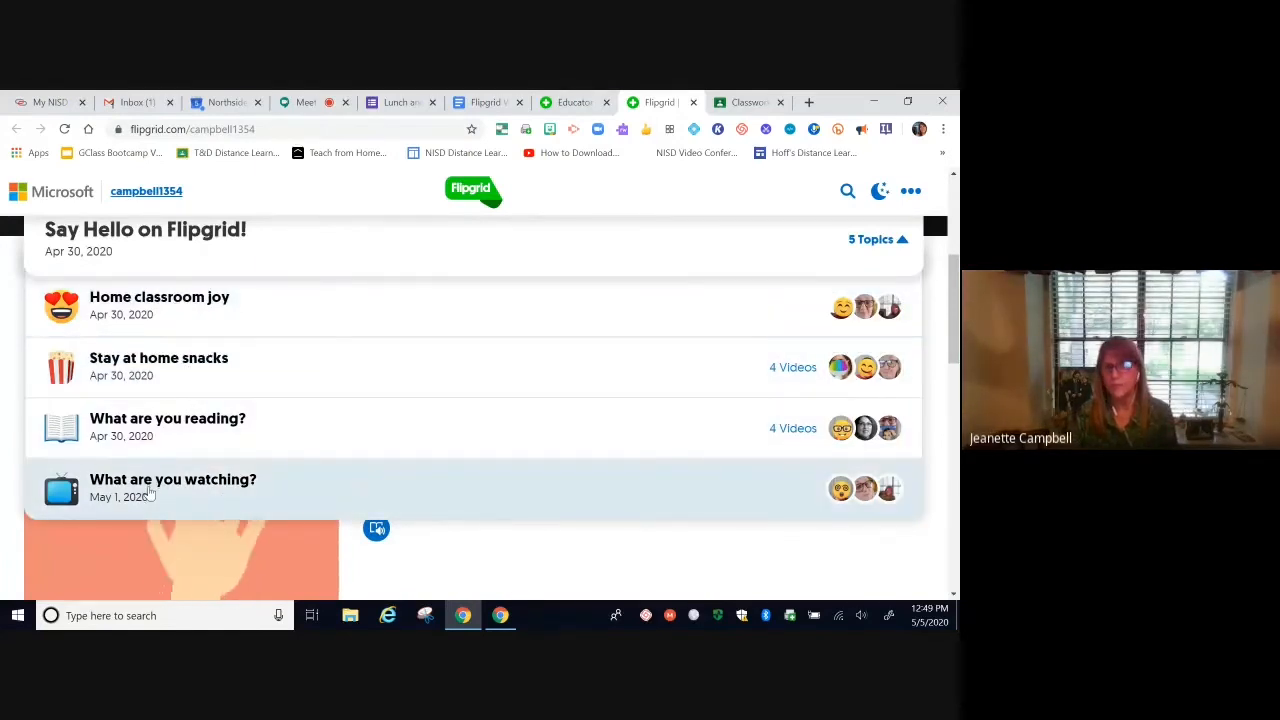
pyautogui.scroll(1, 712, 246)
pyautogui.scroll(2, 715, 245)
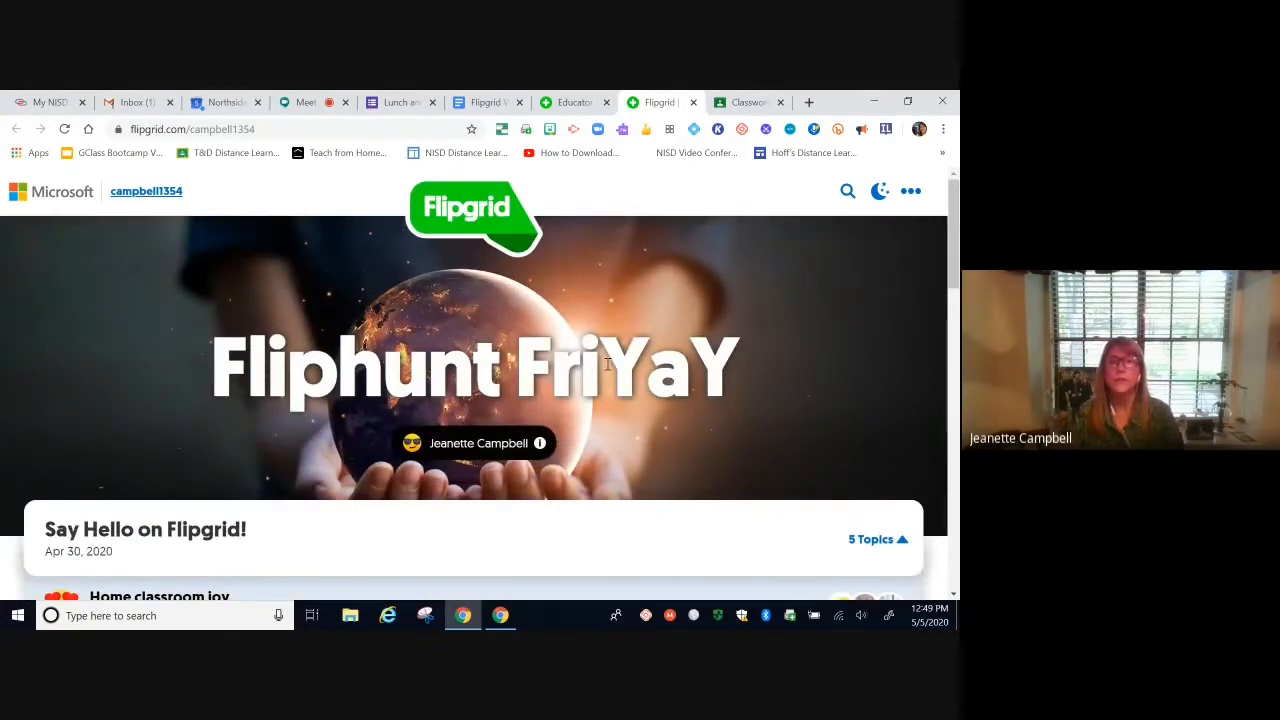
pyautogui.scroll(-3, 784, 438)
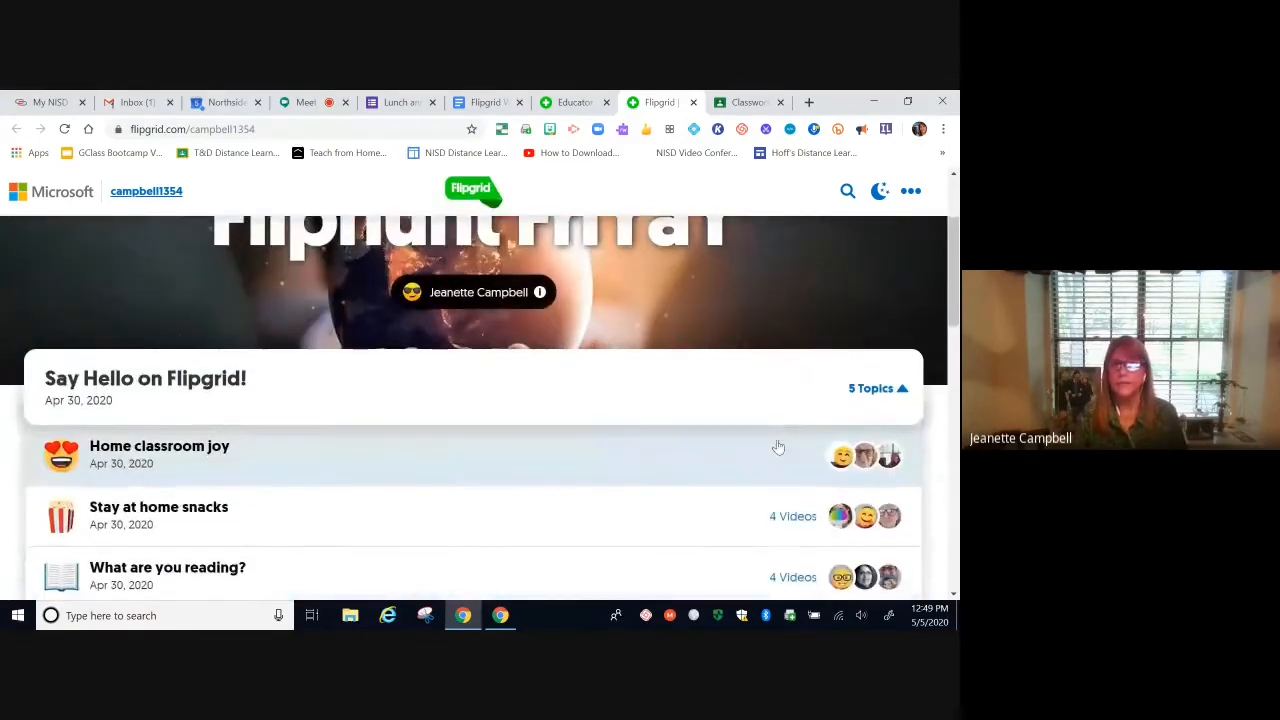
pyautogui.scroll(3, 437, 343)
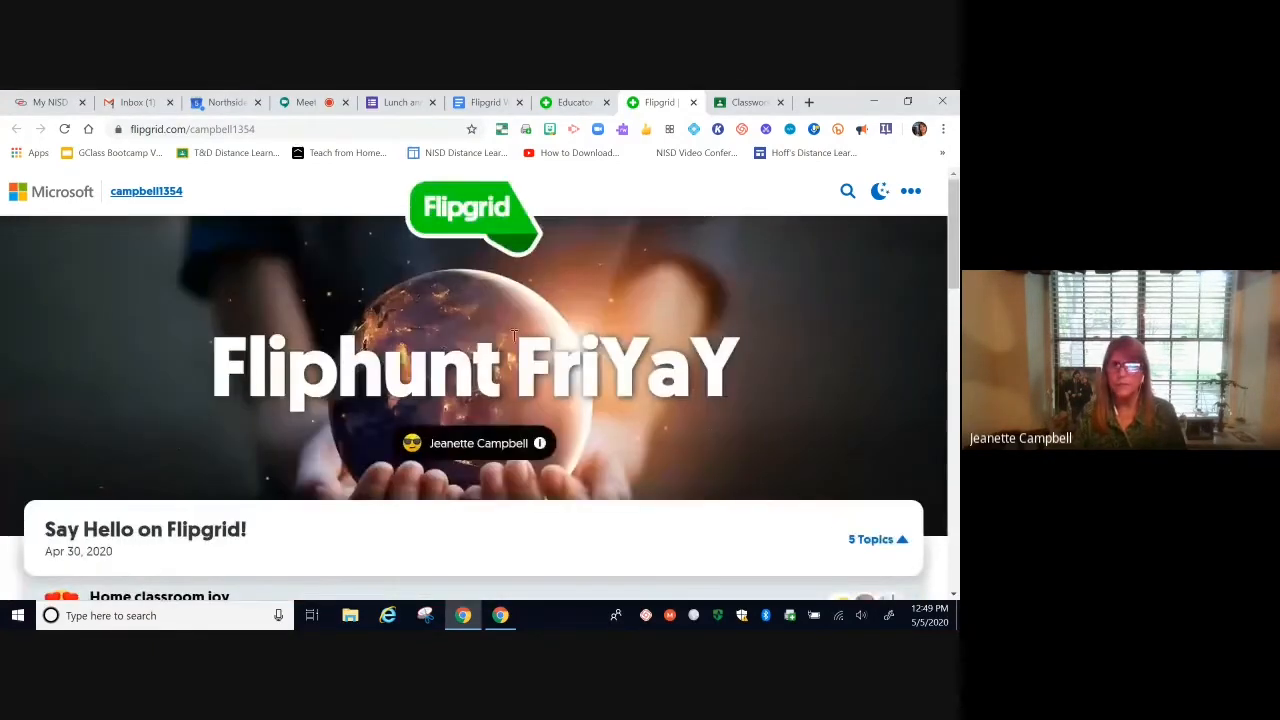
pyautogui.click(570, 102)
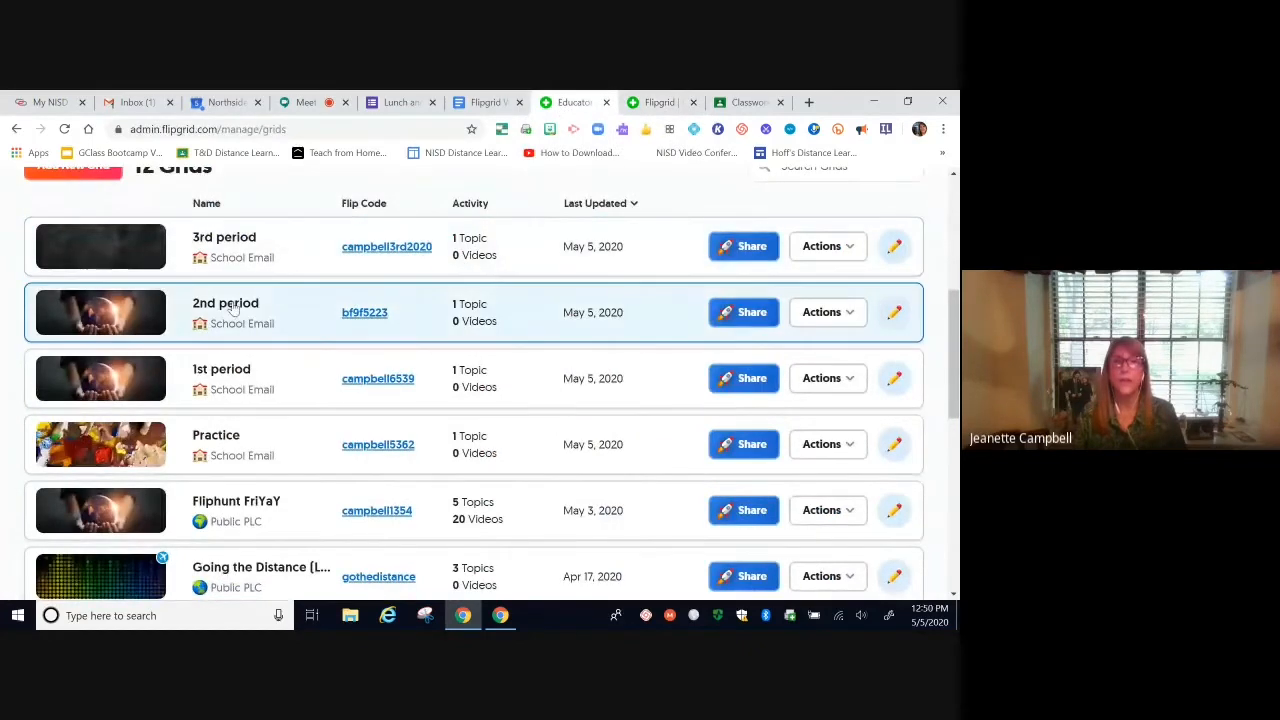
# Step: Open the 3rd period grid, view Book review's share link, then open the grid's flip code page
pyautogui.click(224, 244)
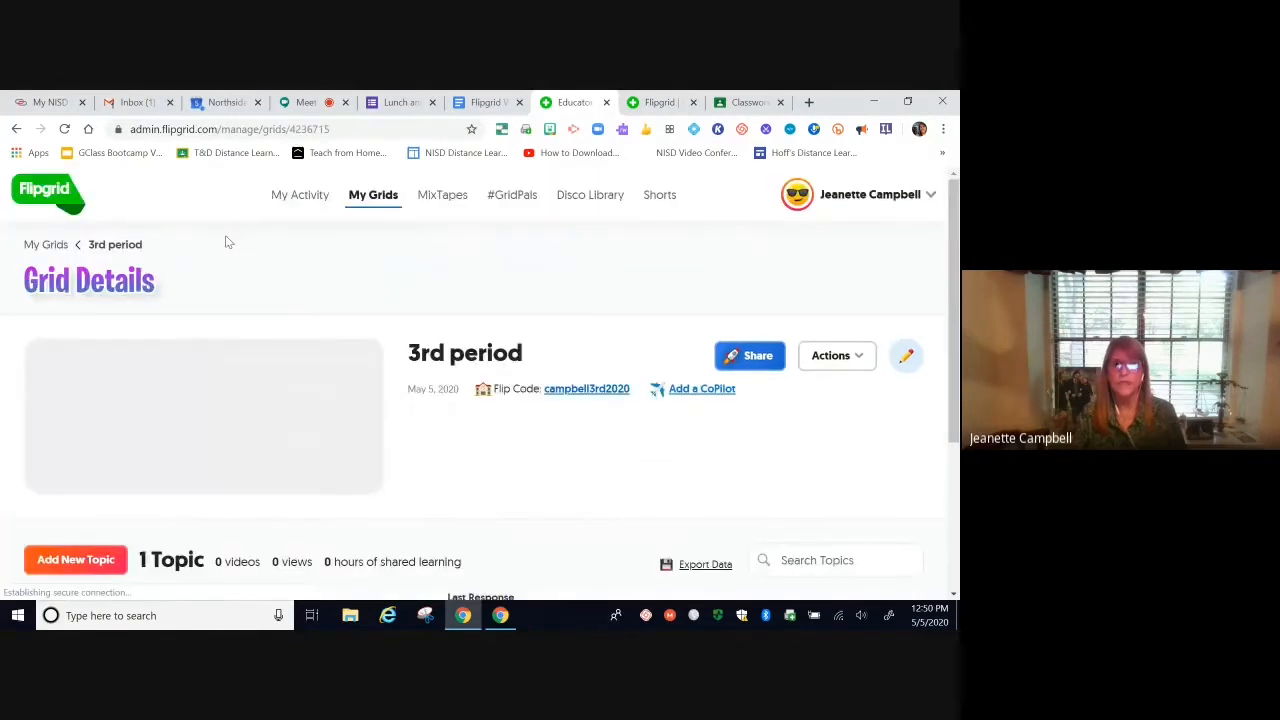
pyautogui.scroll(-2, 234, 466)
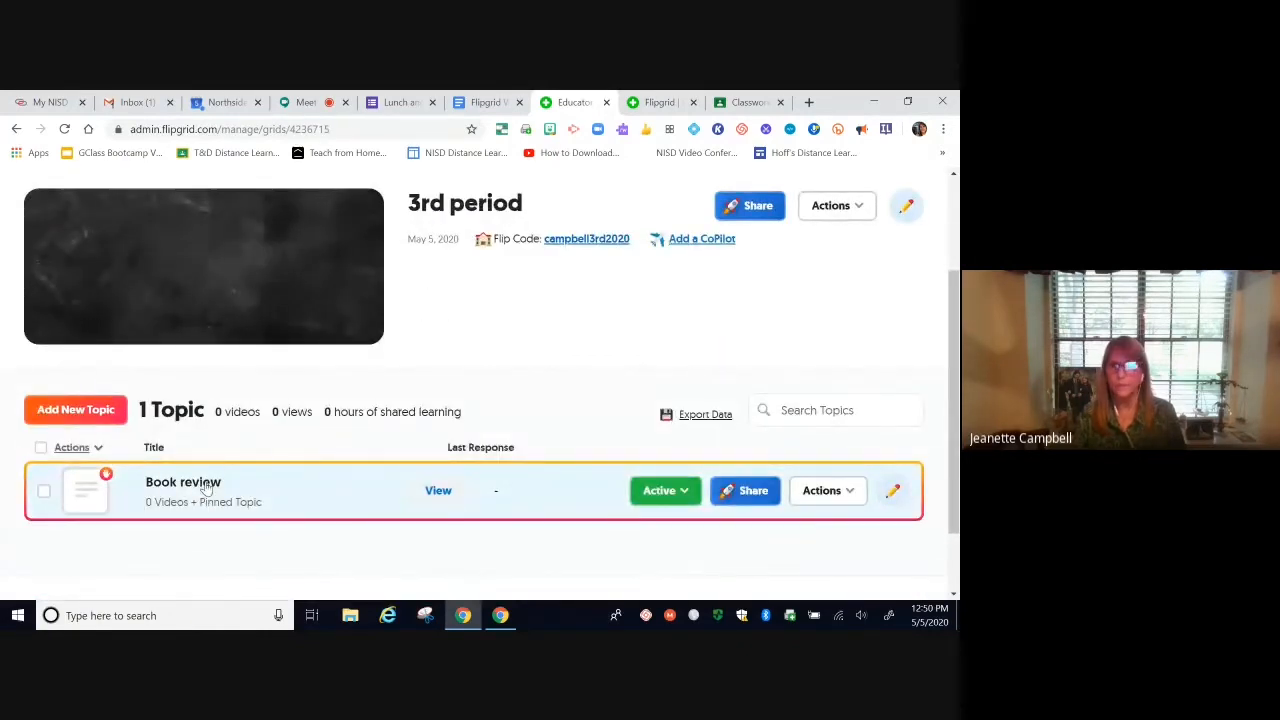
pyautogui.click(743, 492)
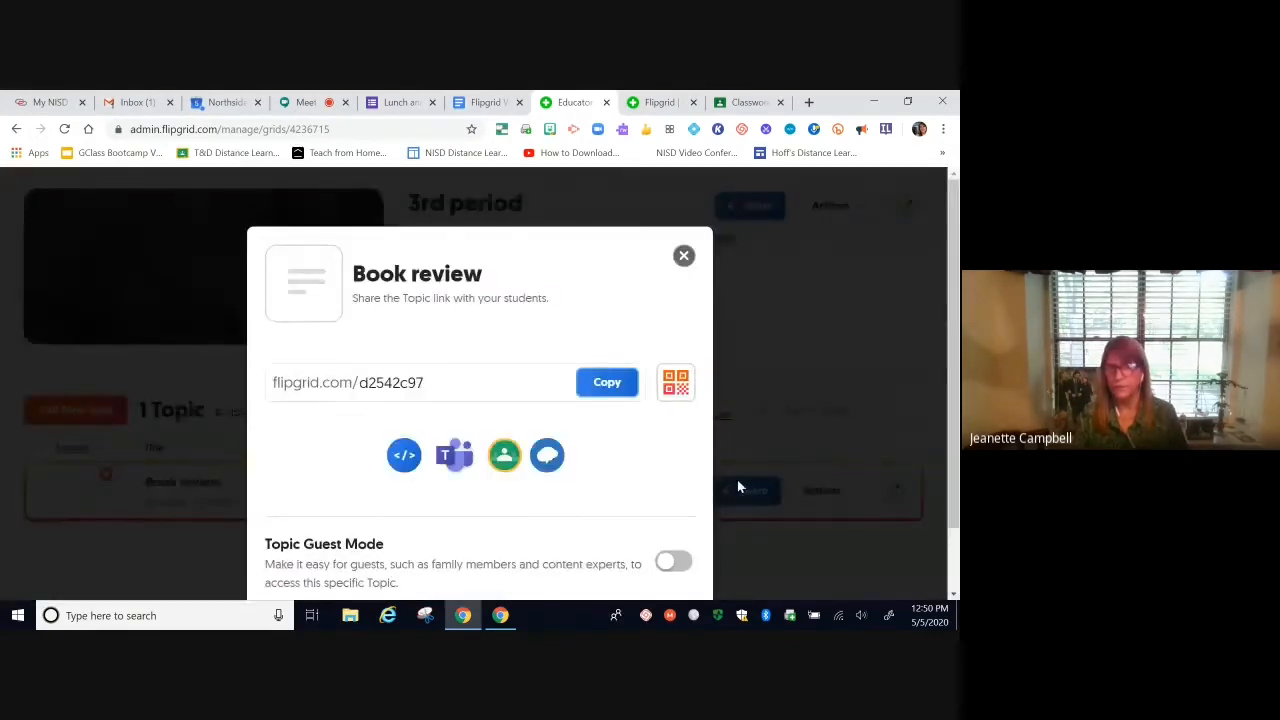
pyautogui.click(684, 257)
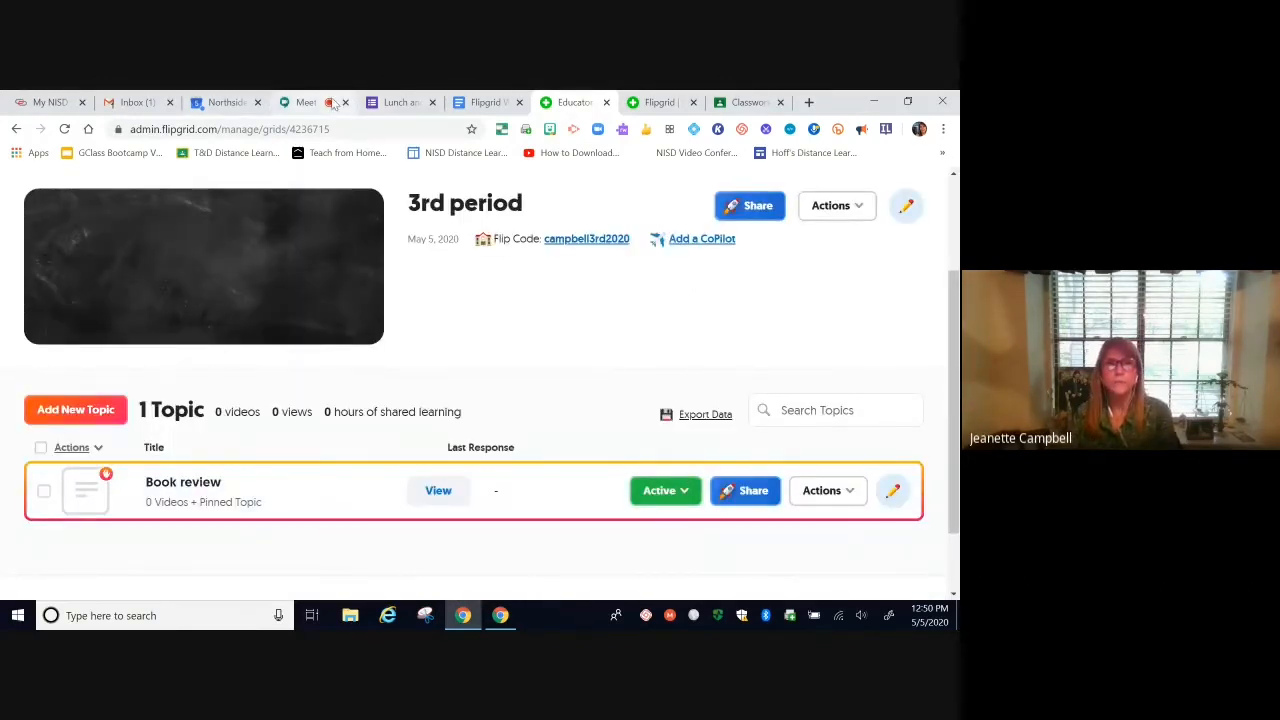
pyautogui.scroll(1, 607, 336)
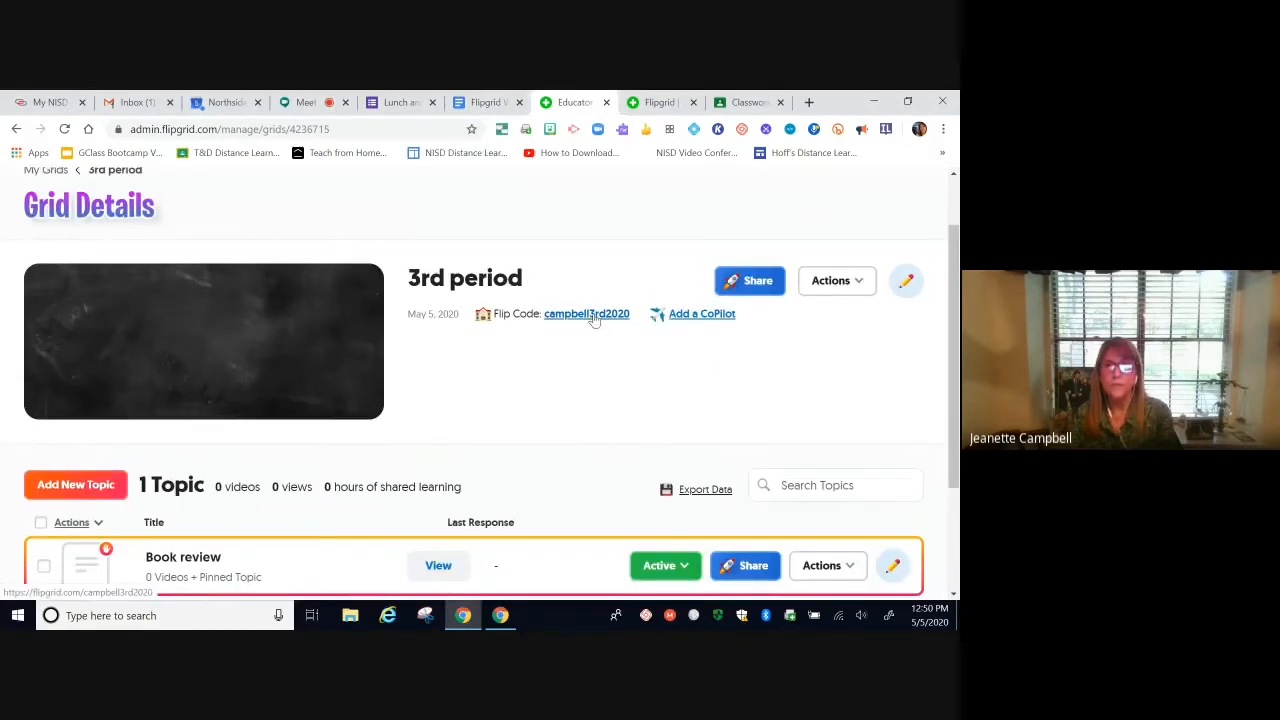
pyautogui.click(593, 314)
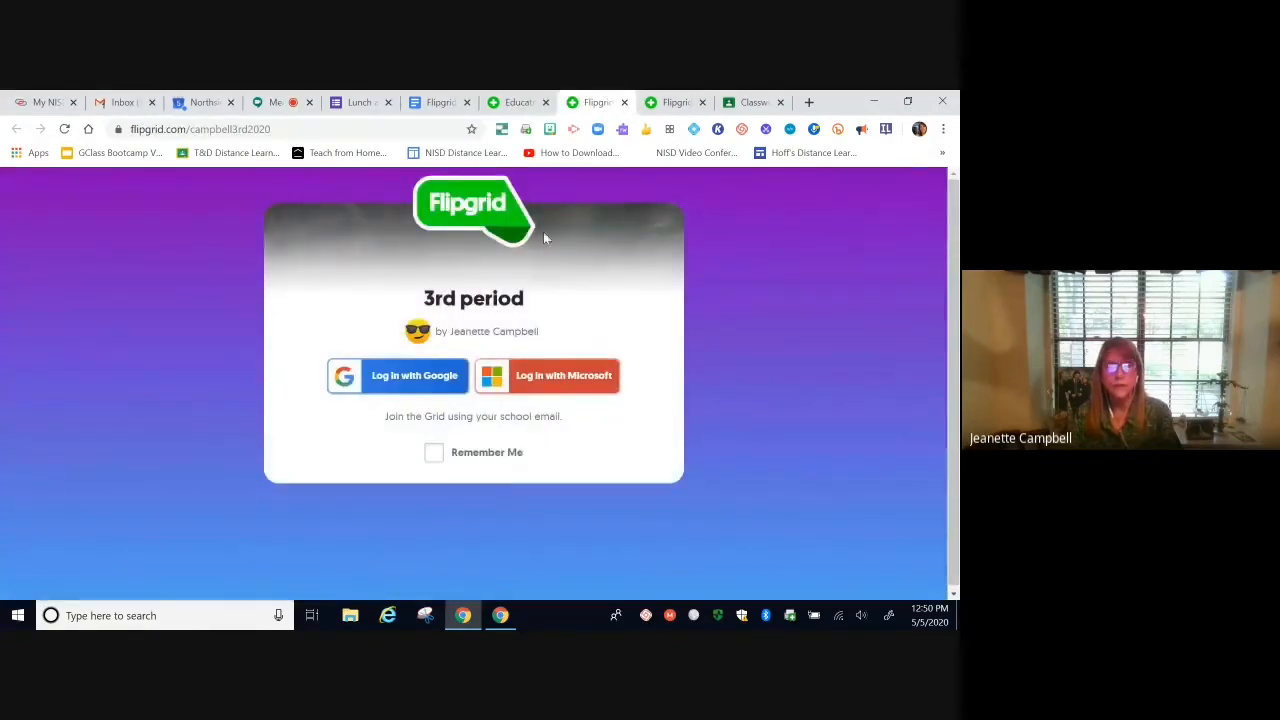
# Step: Log in to the 3rd period grid with a Google account
pyautogui.click(413, 385)
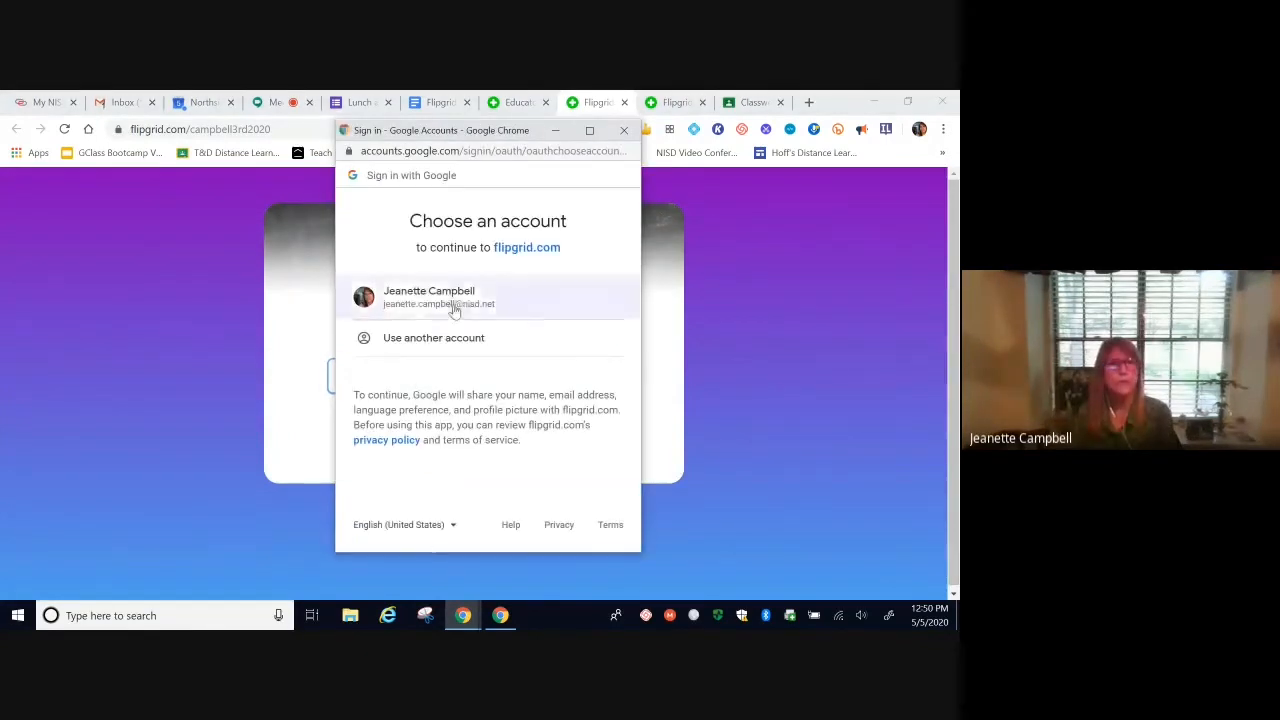
pyautogui.click(455, 302)
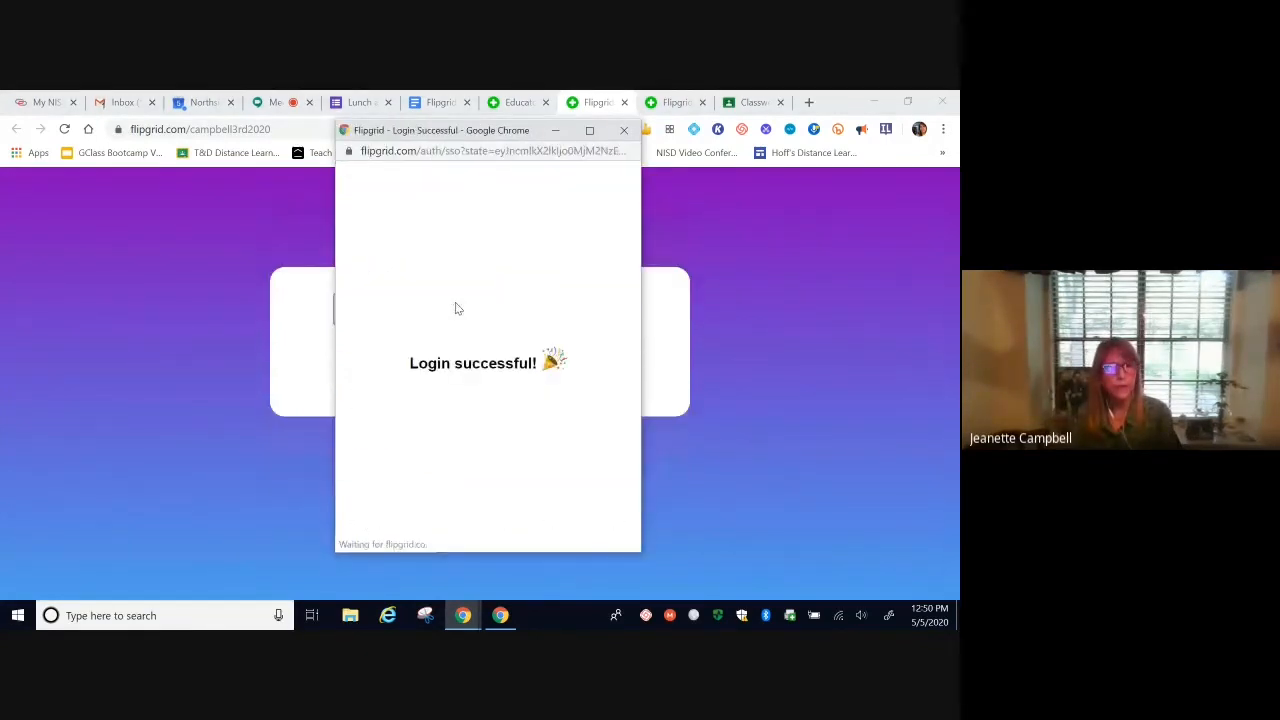
pyautogui.scroll(-3, 771, 347)
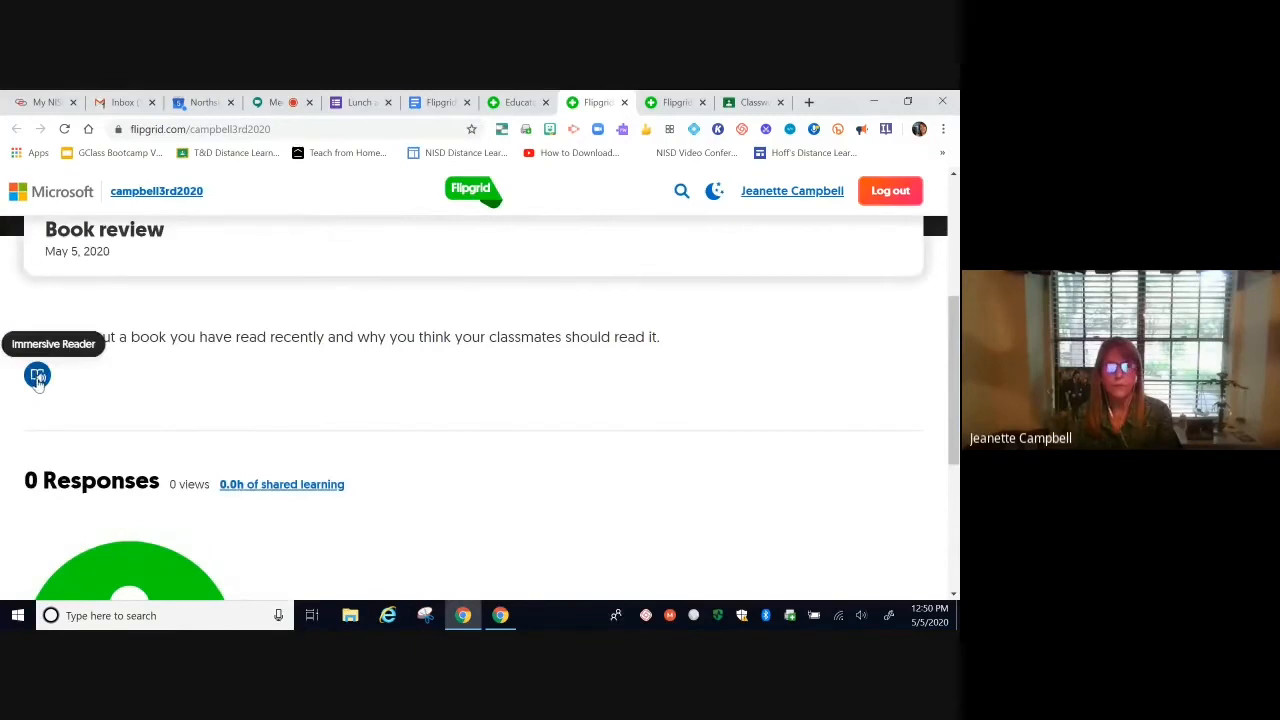
# Step: Have Immersive Reader read the Book review prompt aloud, then scroll to its 0 responses
pyautogui.click(37, 377)
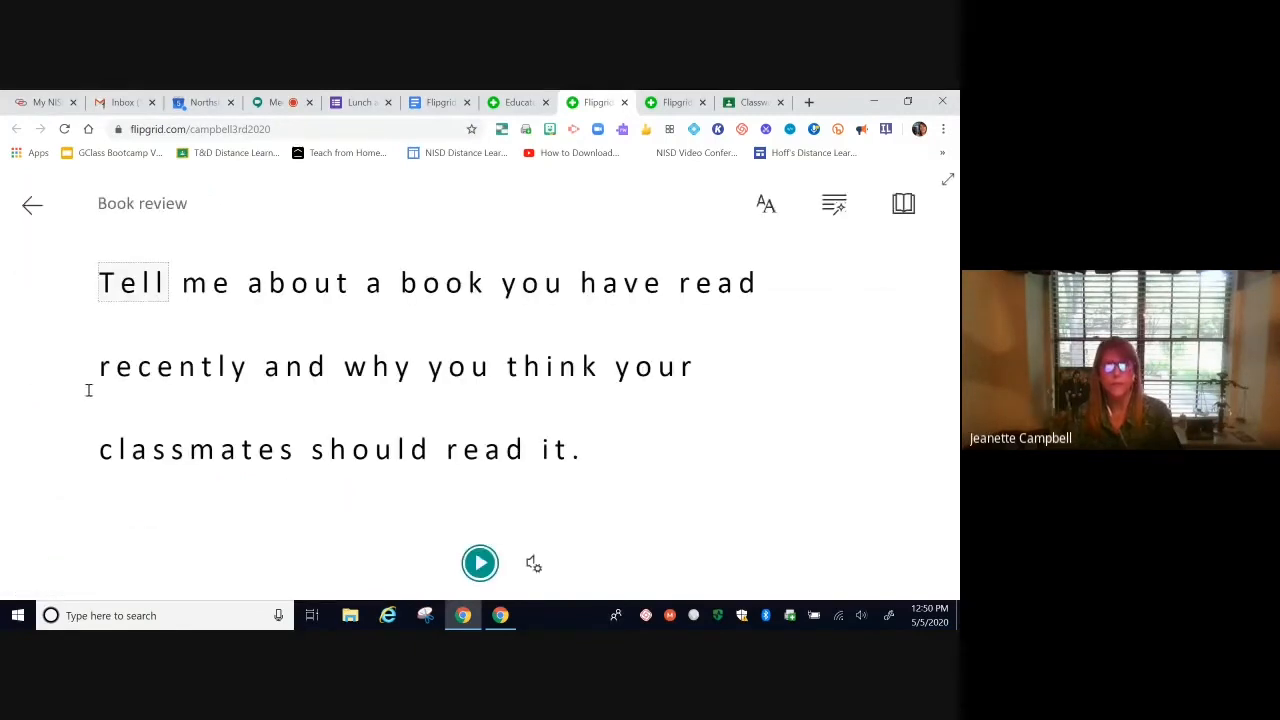
pyautogui.click(480, 565)
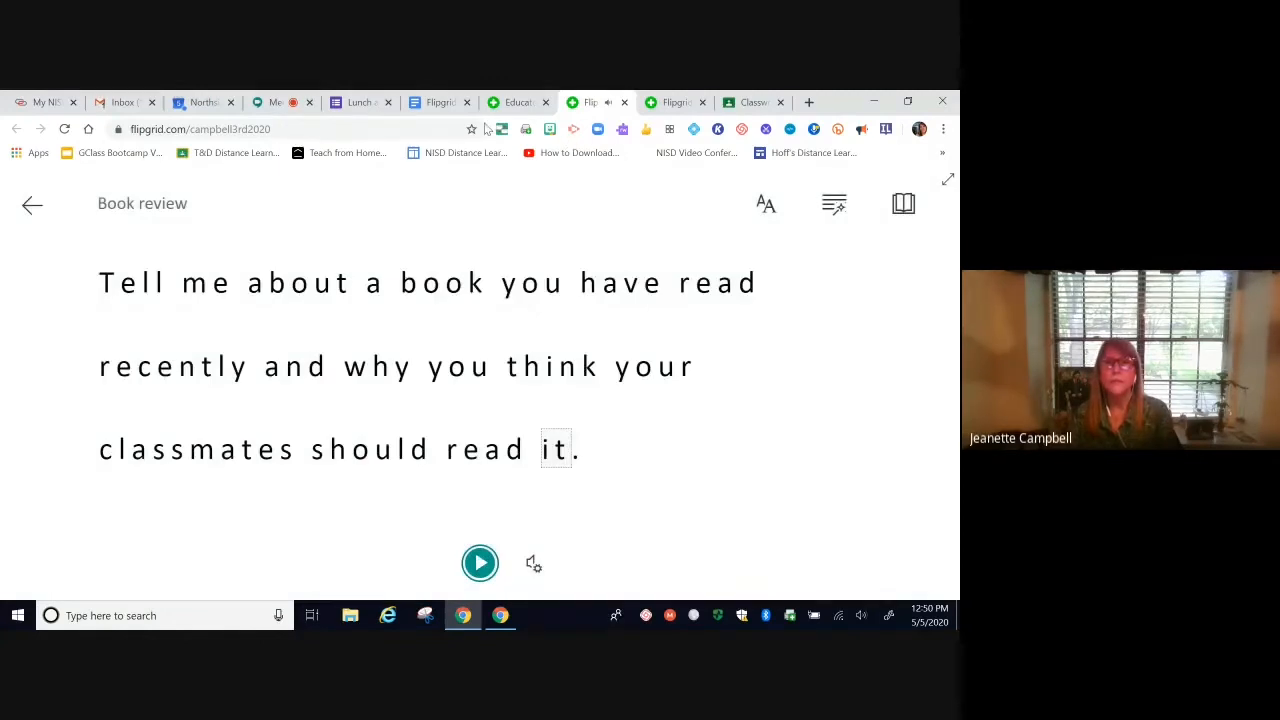
pyautogui.click(31, 206)
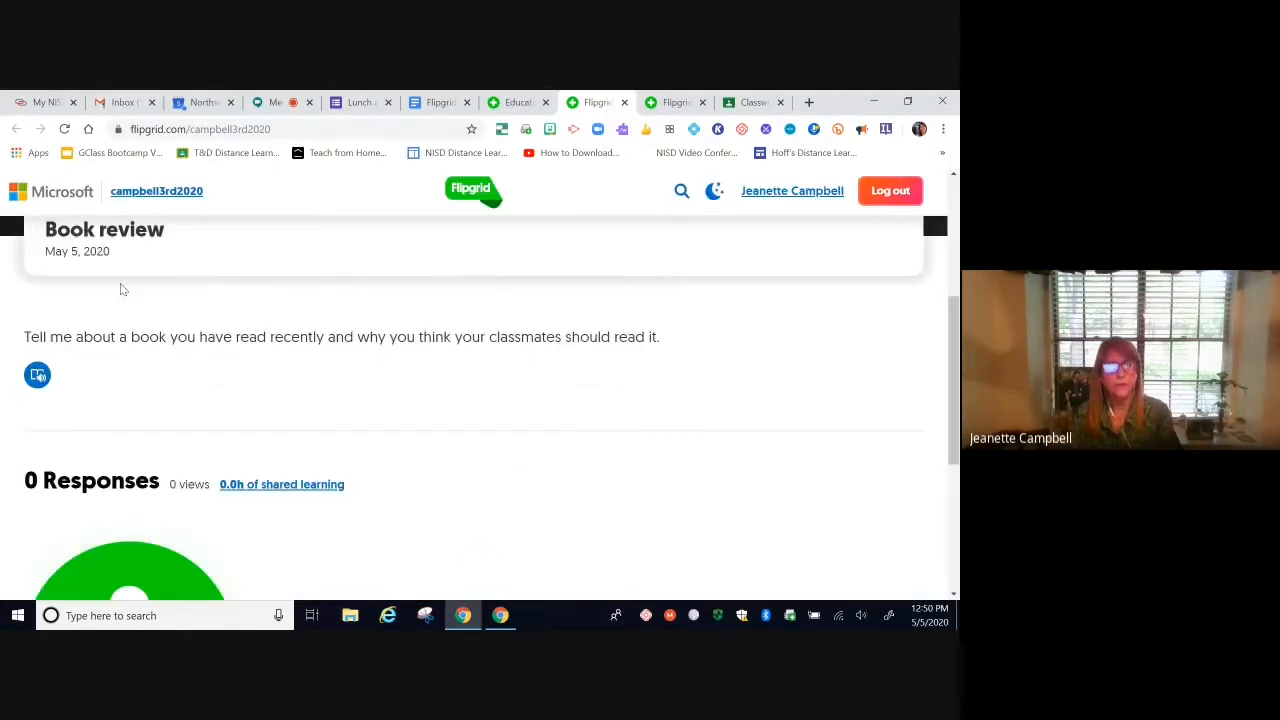
pyautogui.scroll(-3, 560, 404)
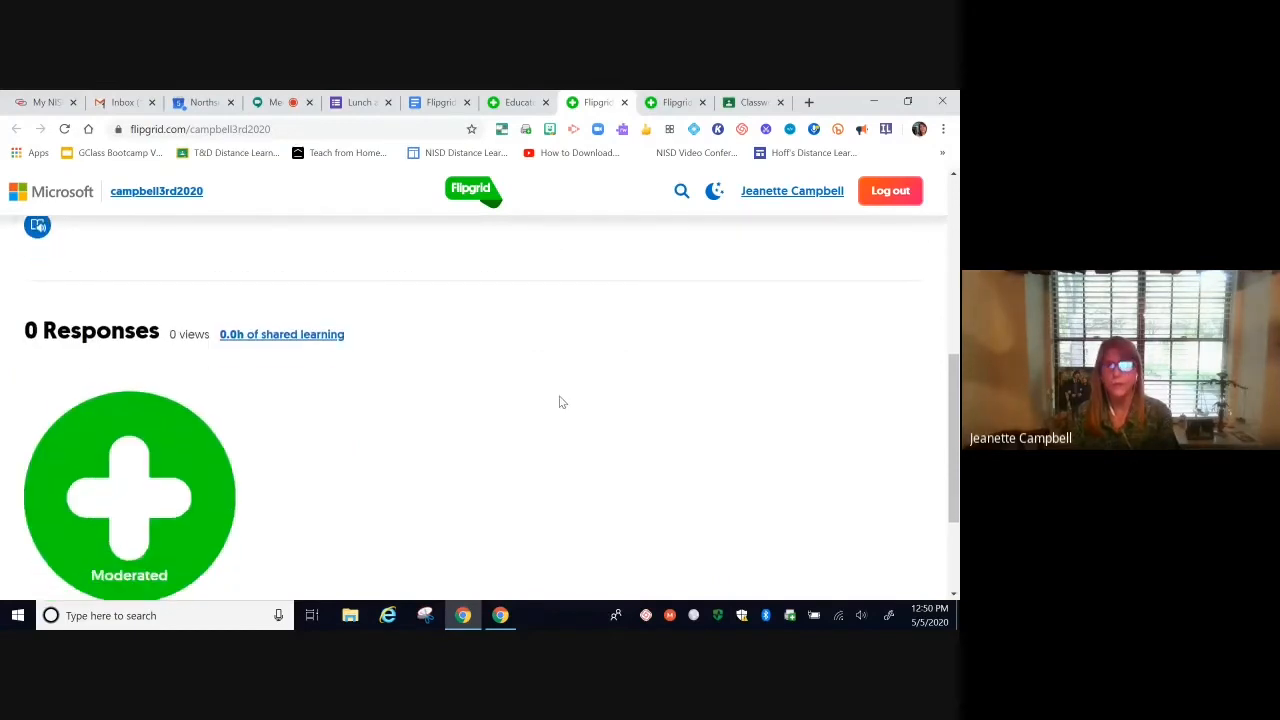
# Step: Start a Book review video response and try Warm, Cool, Pixel and black-and-white filters, then clear them
pyautogui.click(129, 427)
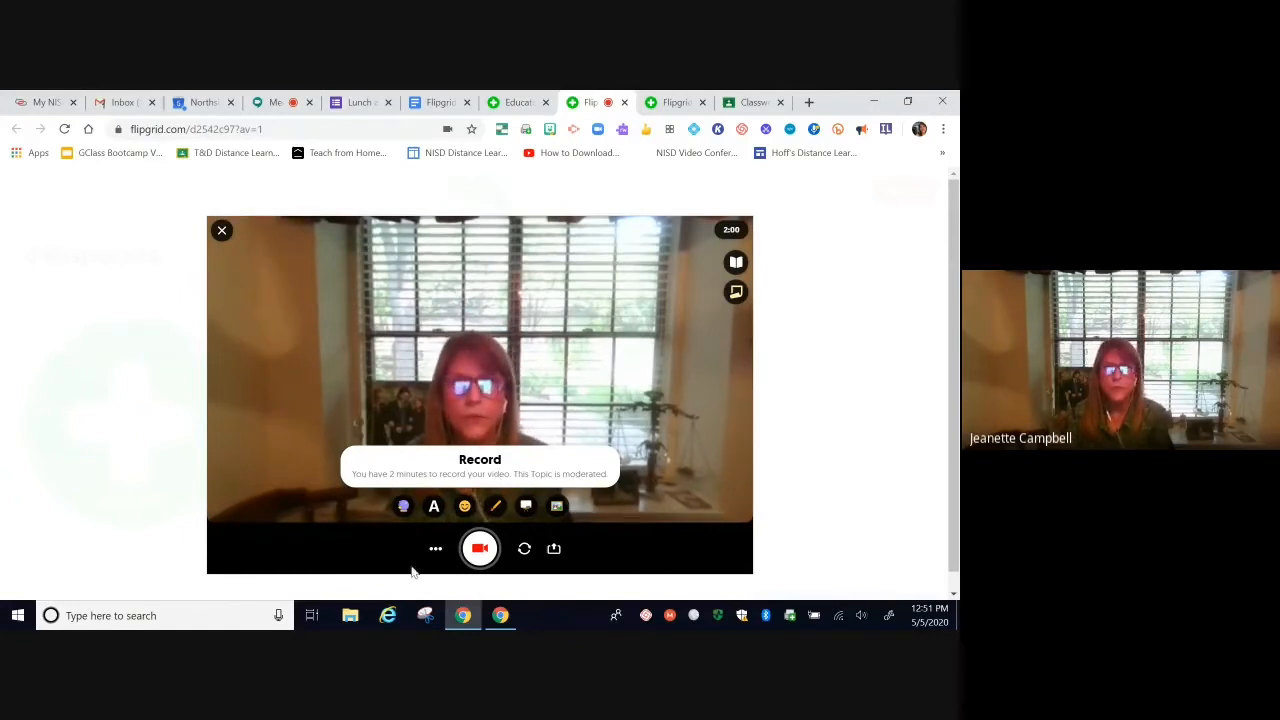
pyautogui.click(404, 508)
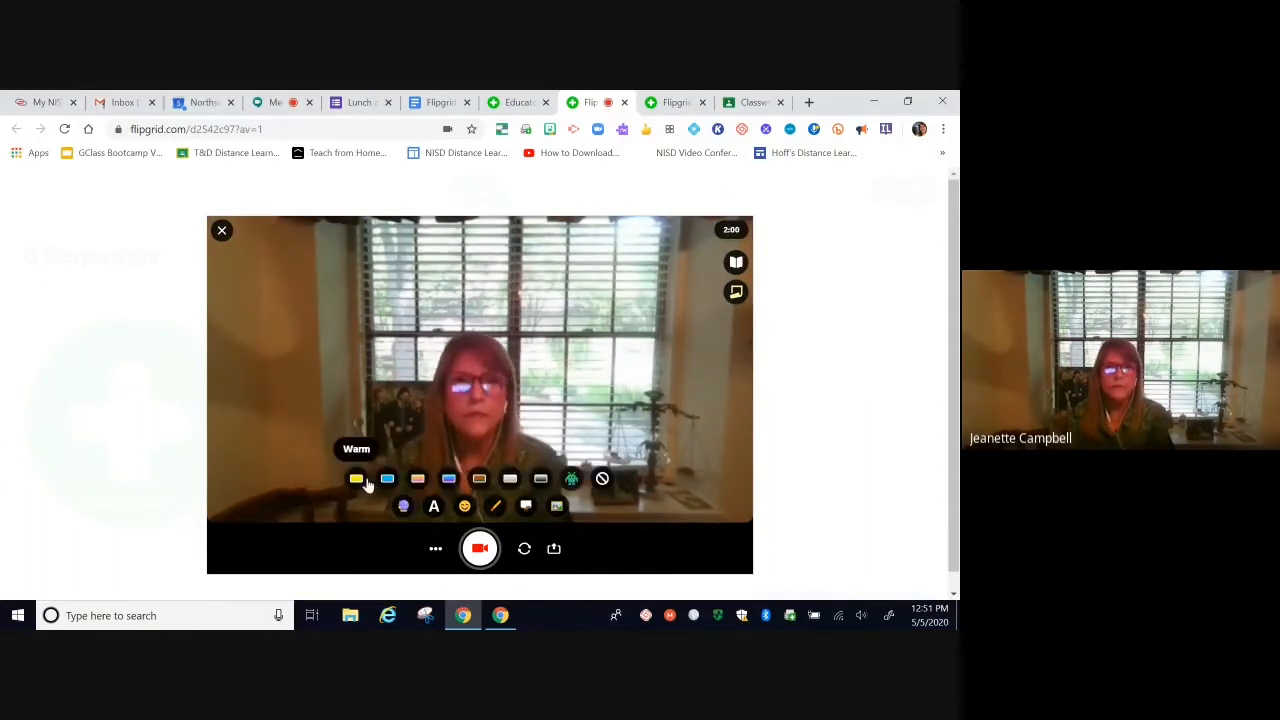
pyautogui.click(357, 480)
pyautogui.click(389, 480)
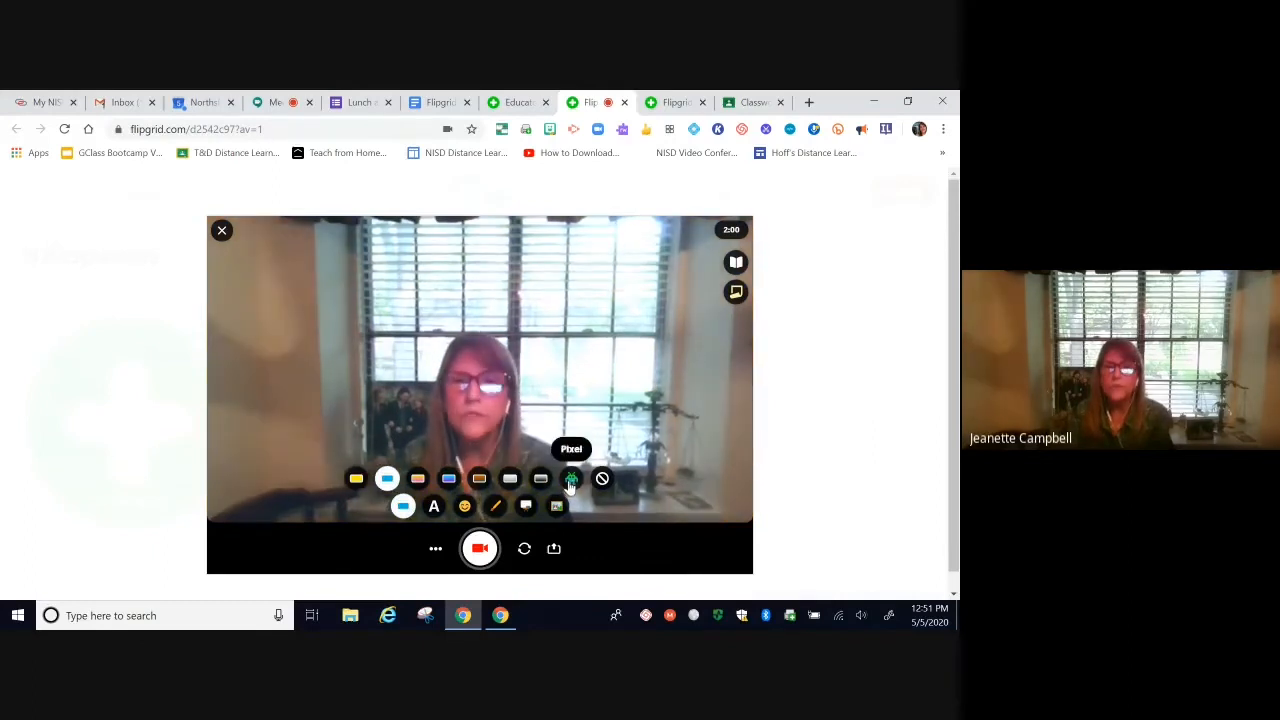
pyautogui.click(571, 480)
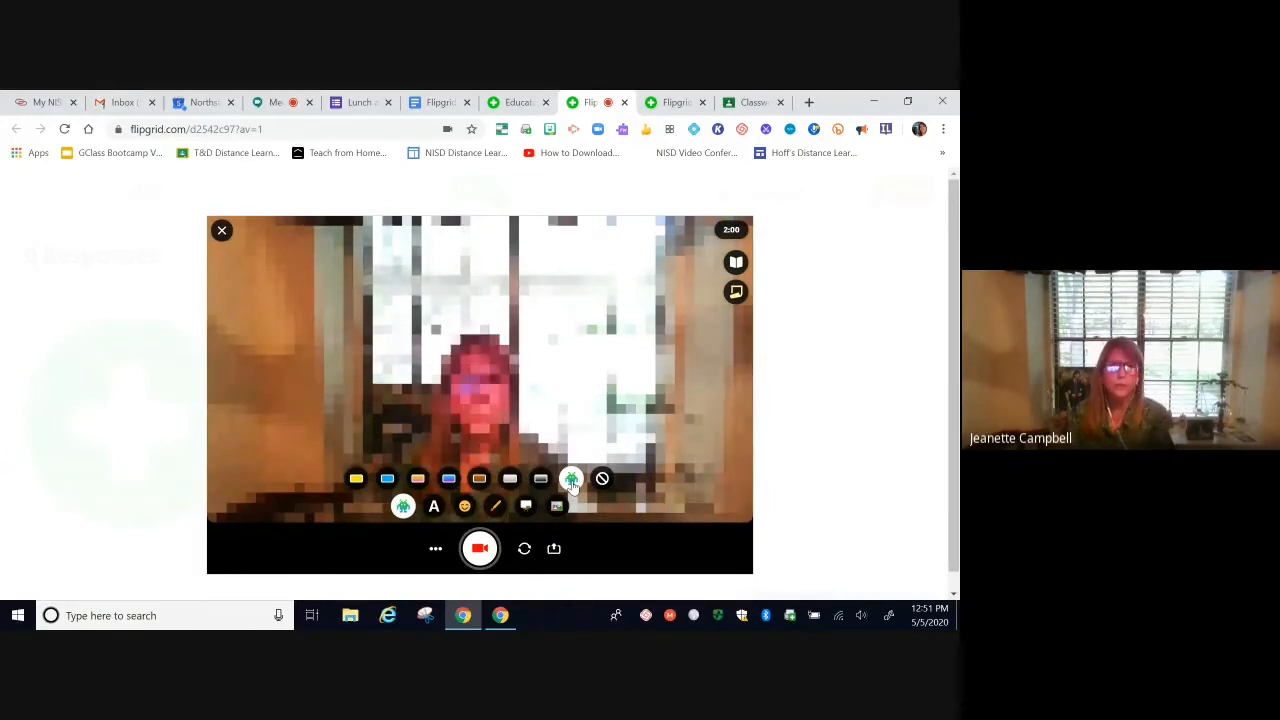
pyautogui.click(572, 484)
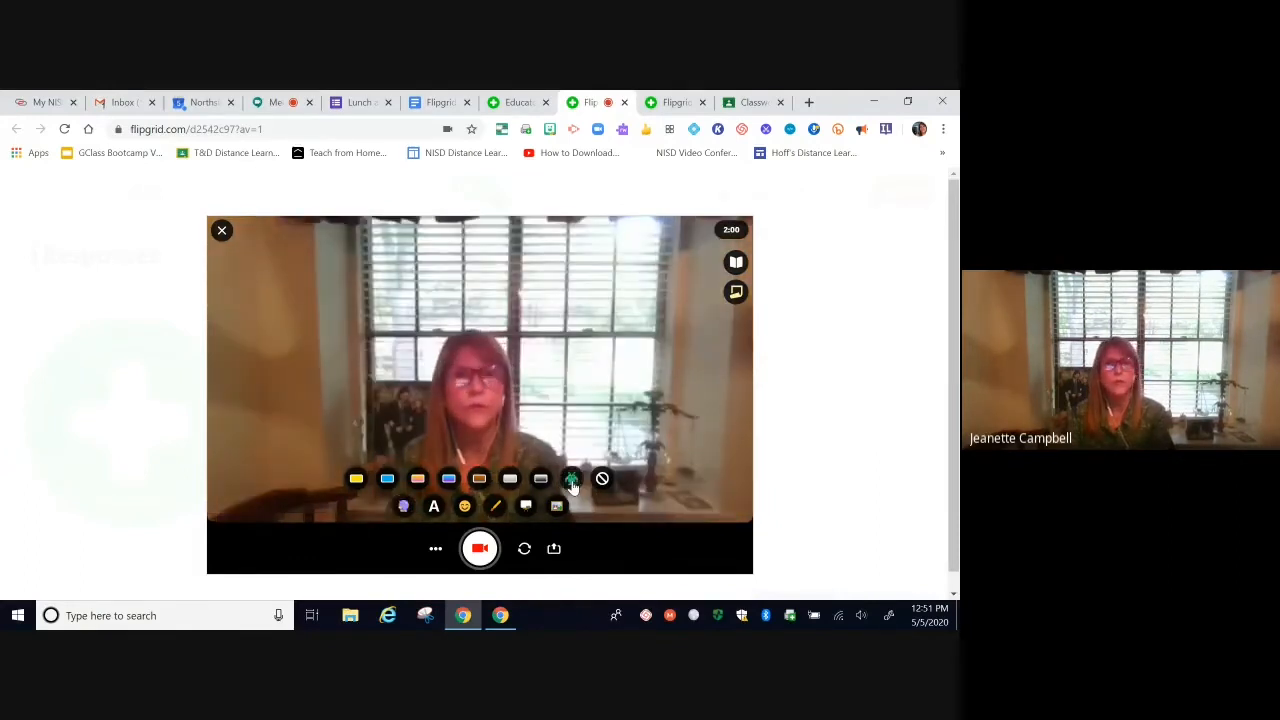
pyautogui.click(542, 483)
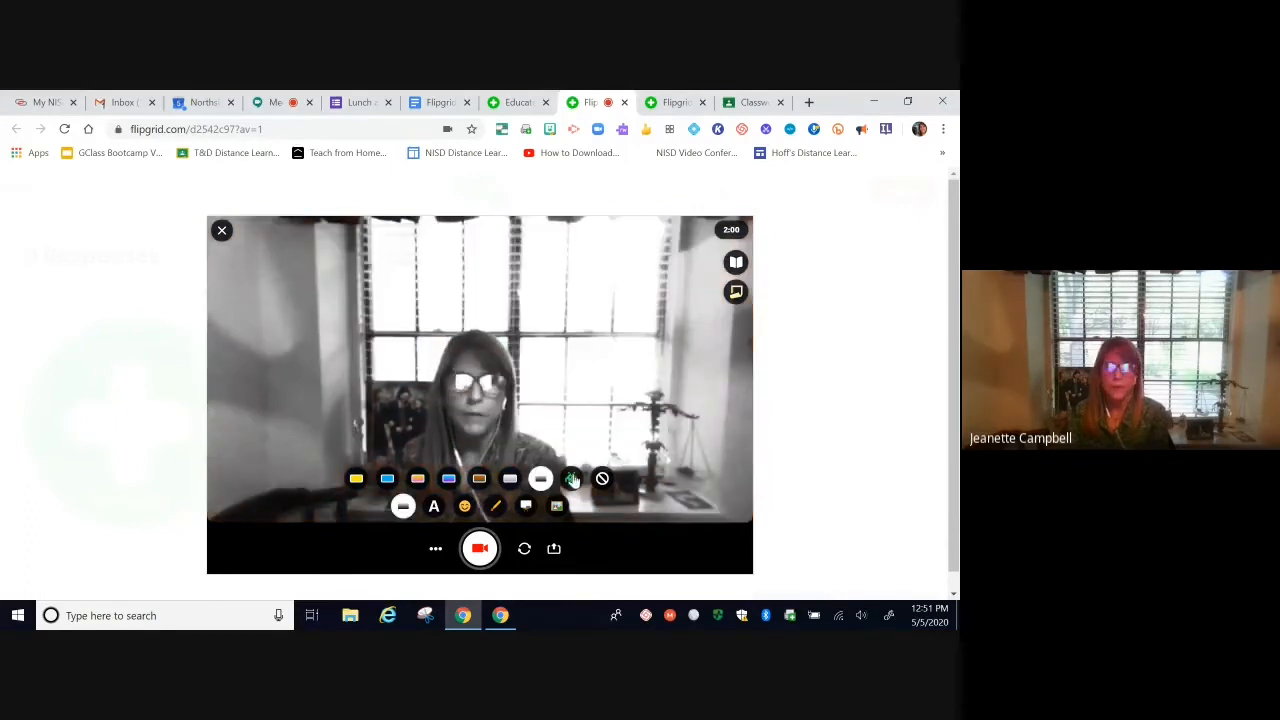
pyautogui.click(572, 483)
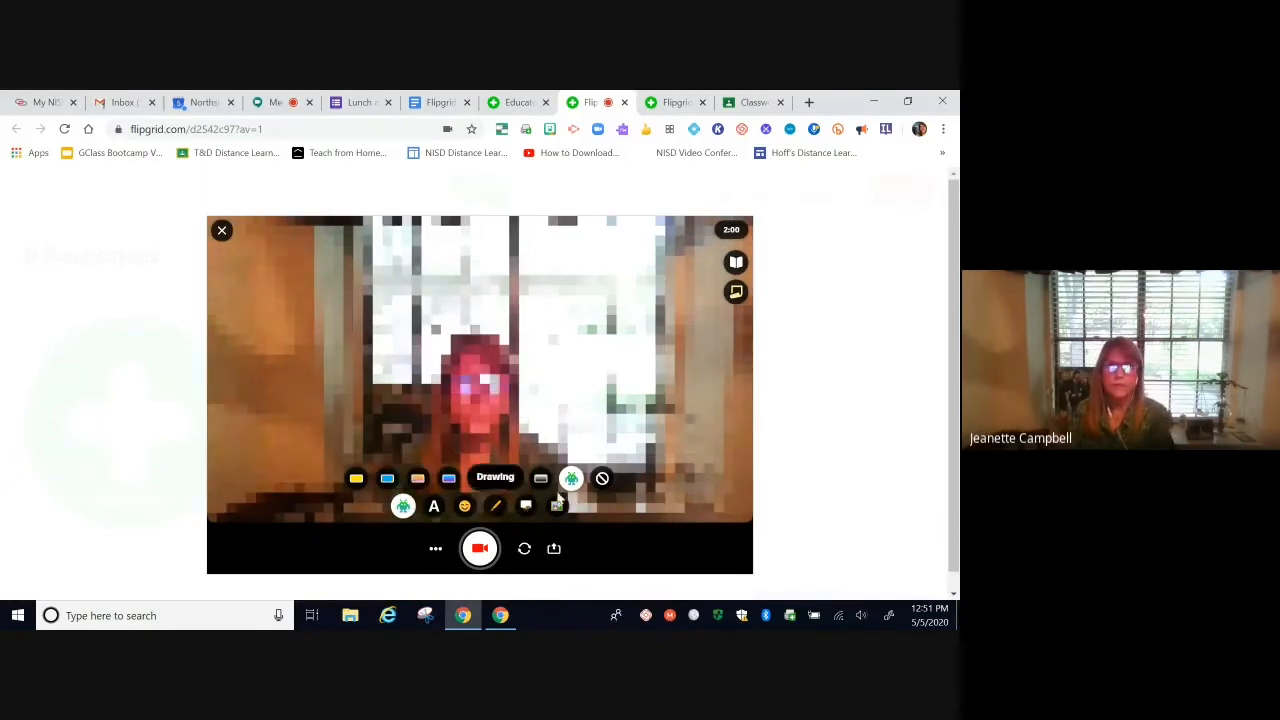
pyautogui.click(604, 482)
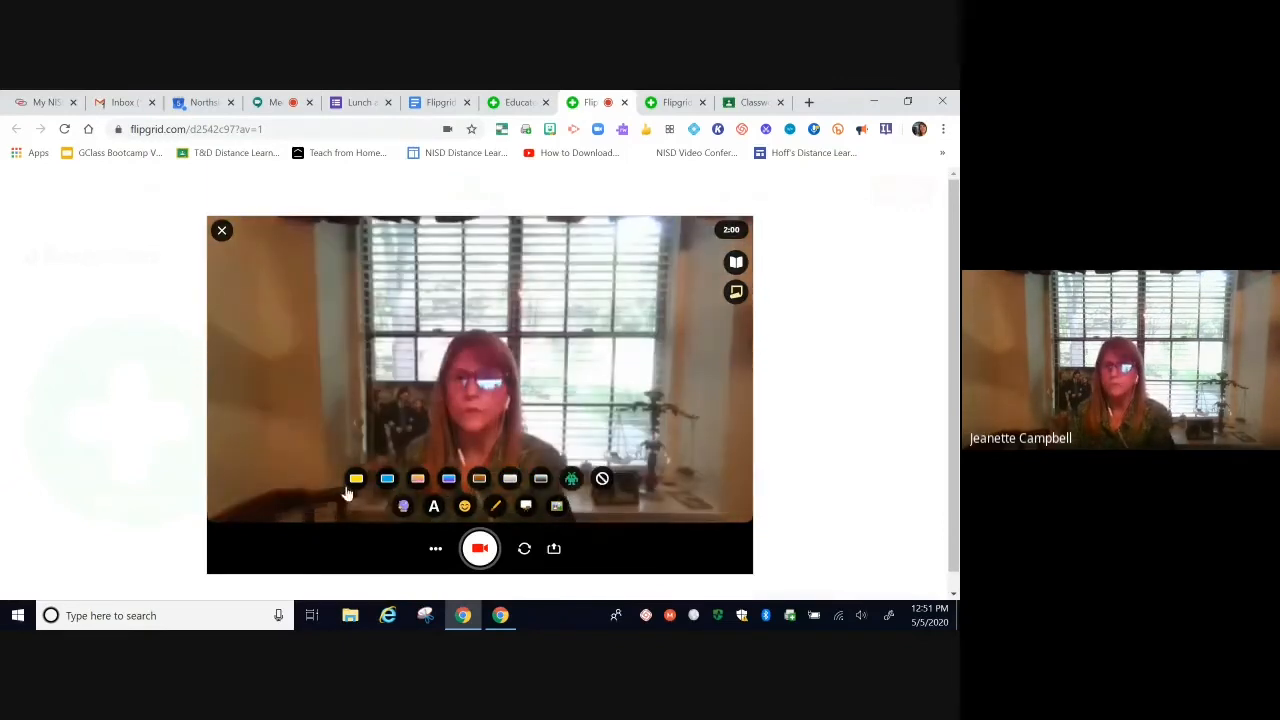
pyautogui.click(435, 509)
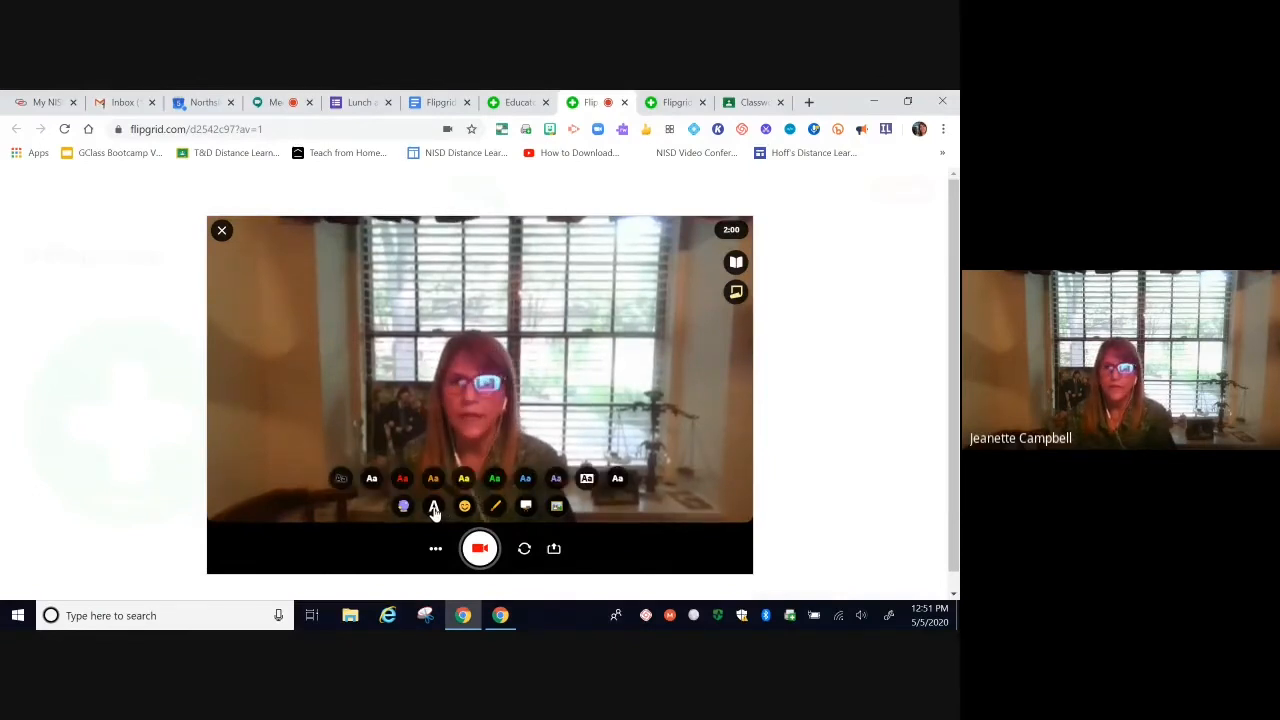
# Step: Overlay a 'Title of the book' caption on the video and start recording
pyautogui.click(372, 480)
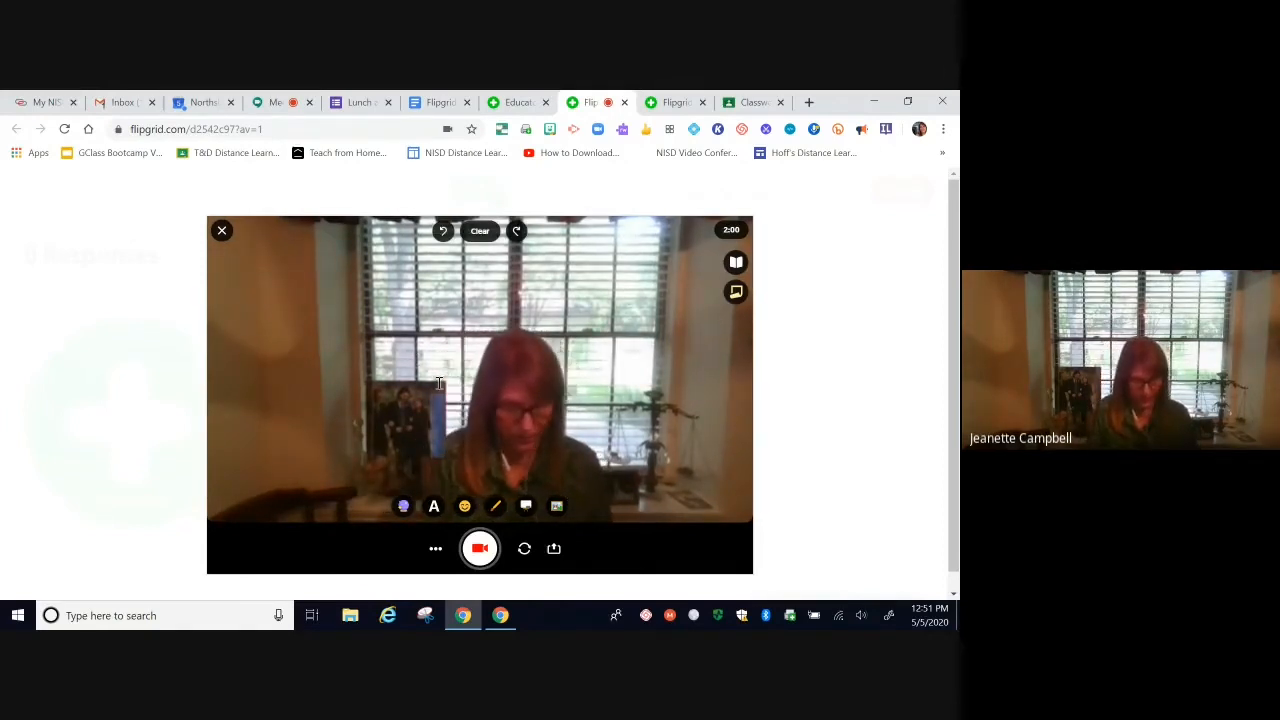
pyautogui.write('Title')
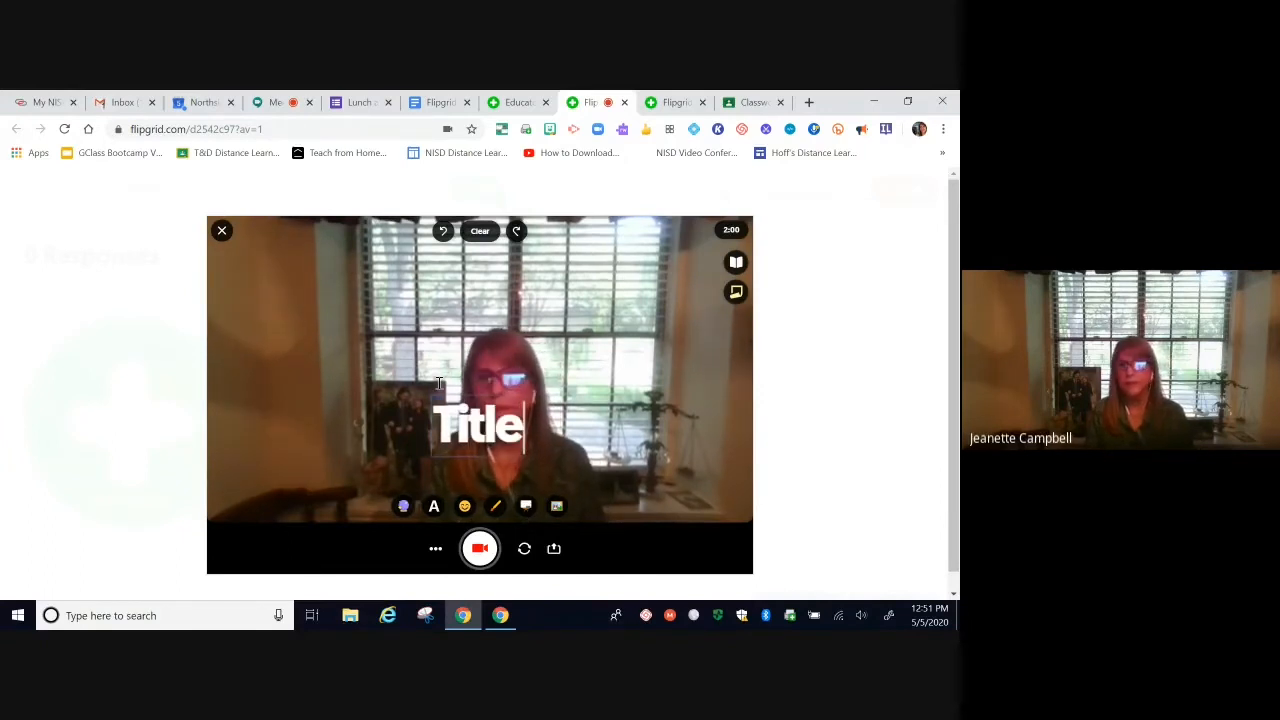
pyautogui.write(' of the')
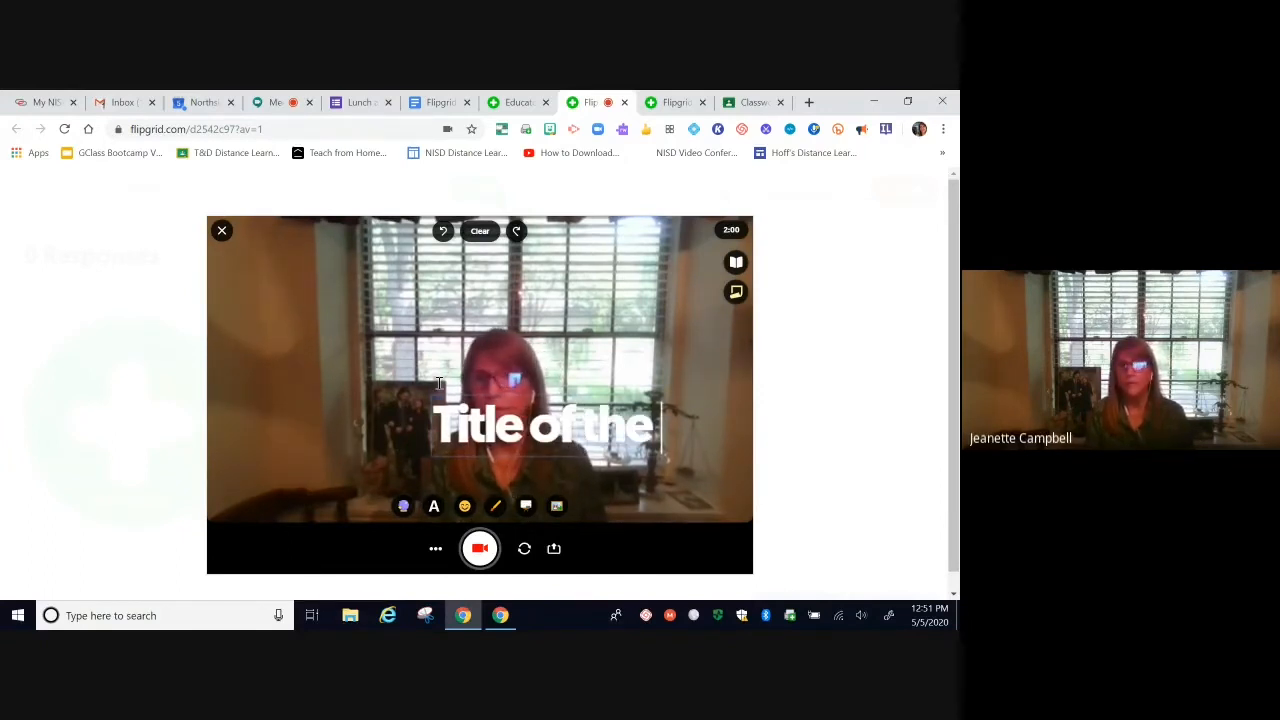
pyautogui.write(' book')
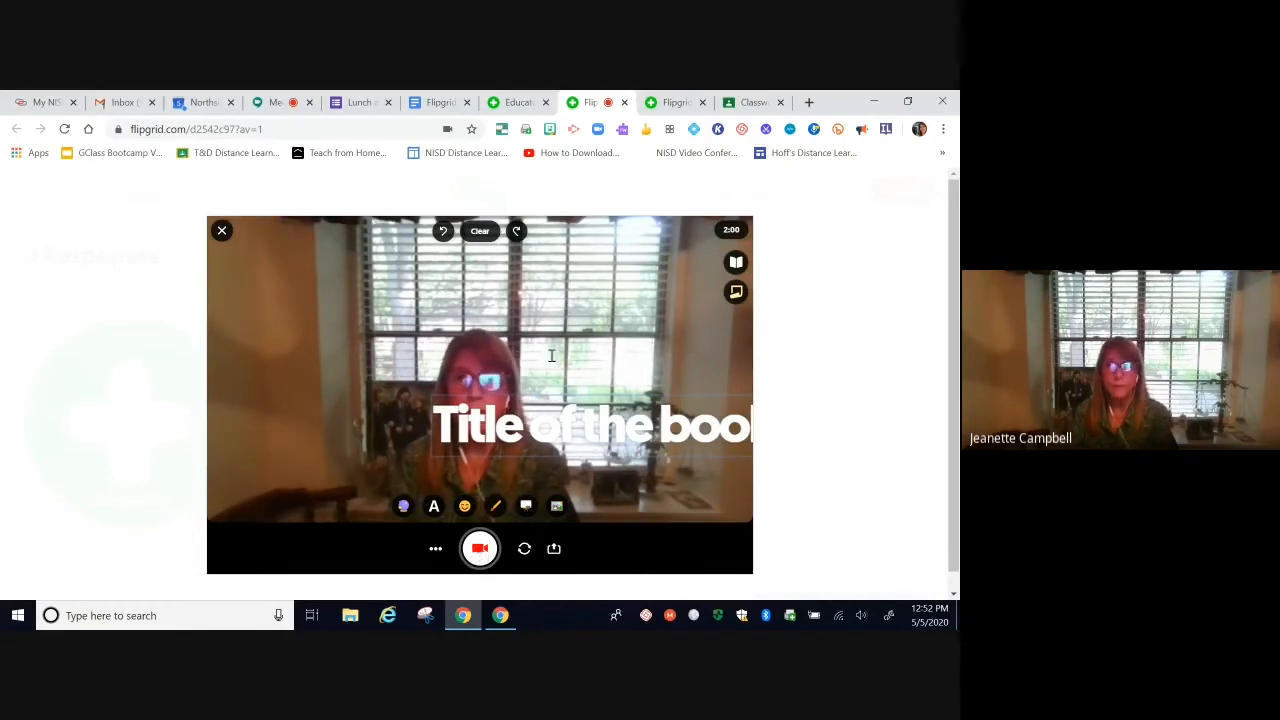
pyautogui.click(480, 550)
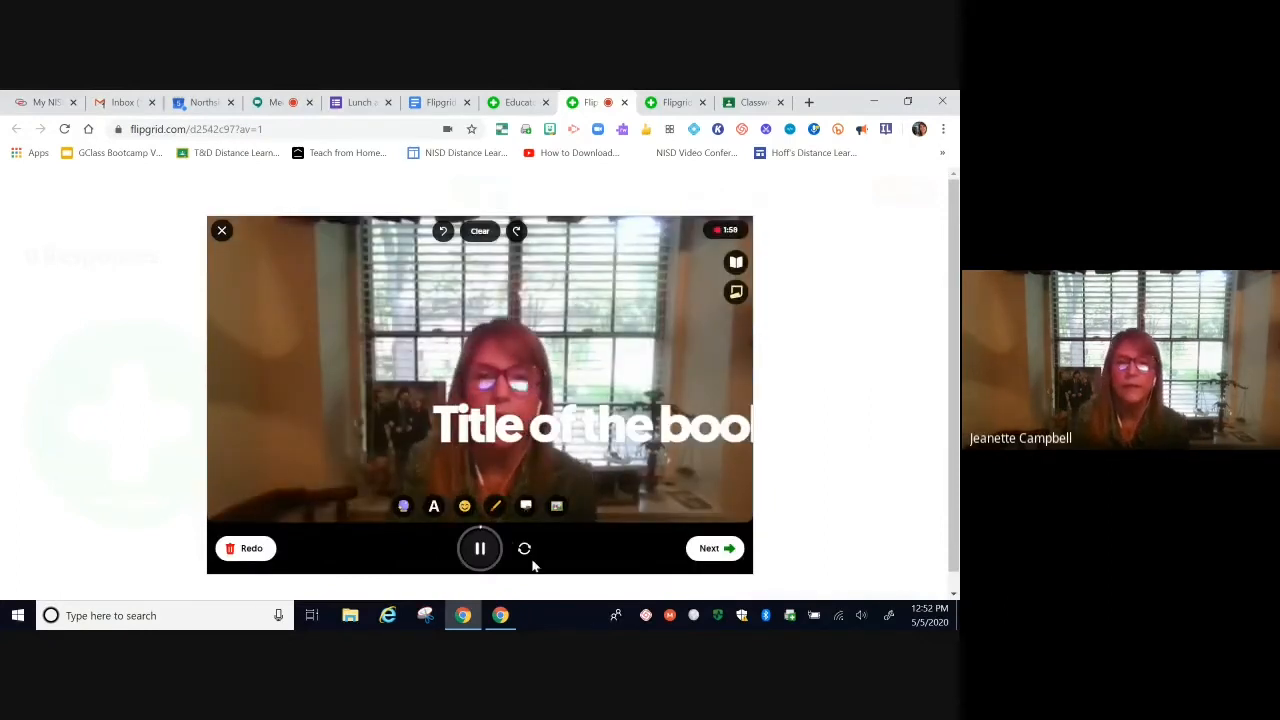
# Step: Add a grinning emoji sticker and drag it just above the 'Title of the book' caption
pyautogui.click(464, 506)
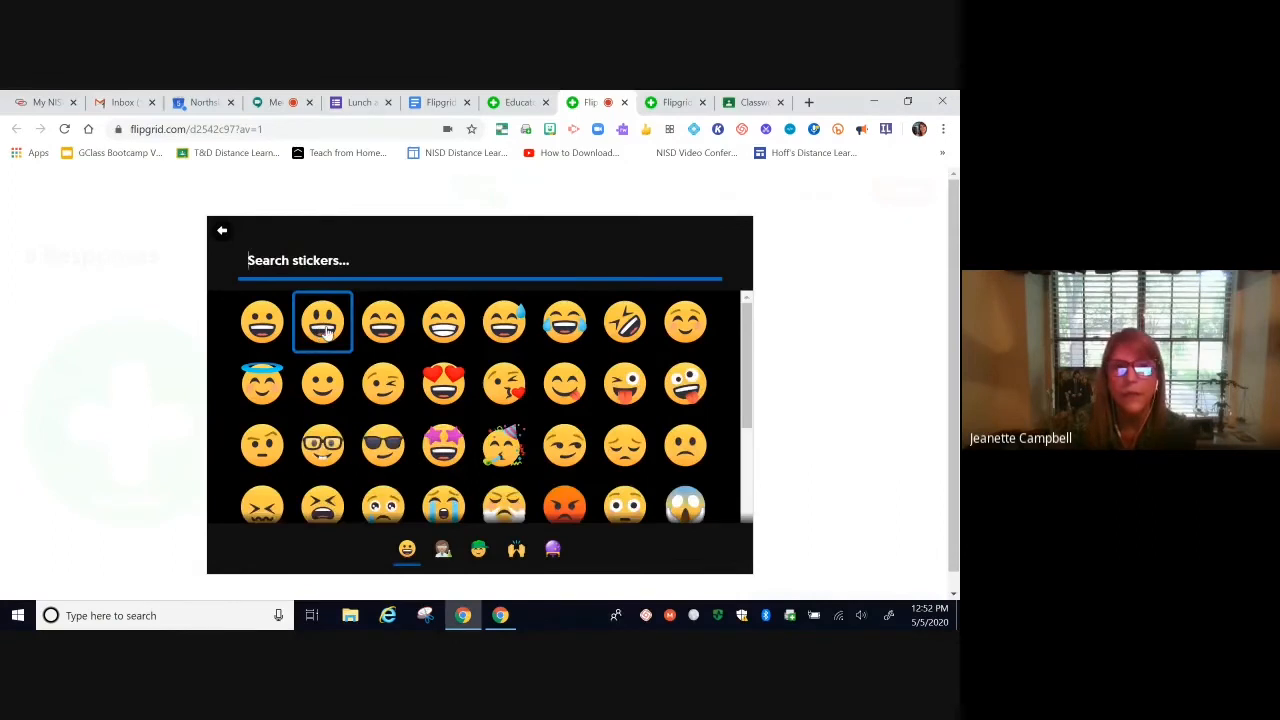
pyautogui.click(326, 333)
pyautogui.moveTo(500, 361)
pyautogui.mouseDown()
pyautogui.moveTo(480, 361)
pyautogui.moveTo(520, 356)
pyautogui.mouseUp()
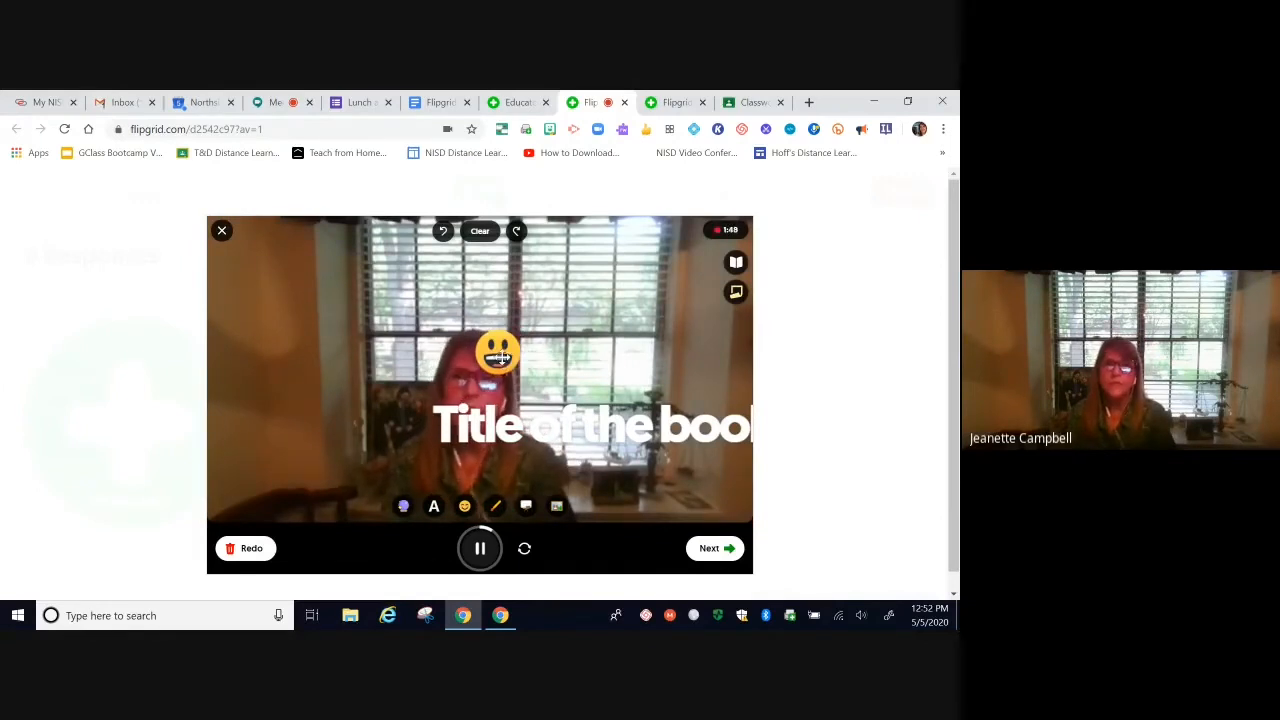
pyautogui.moveTo(500, 358); pyautogui.dragTo(439, 340)
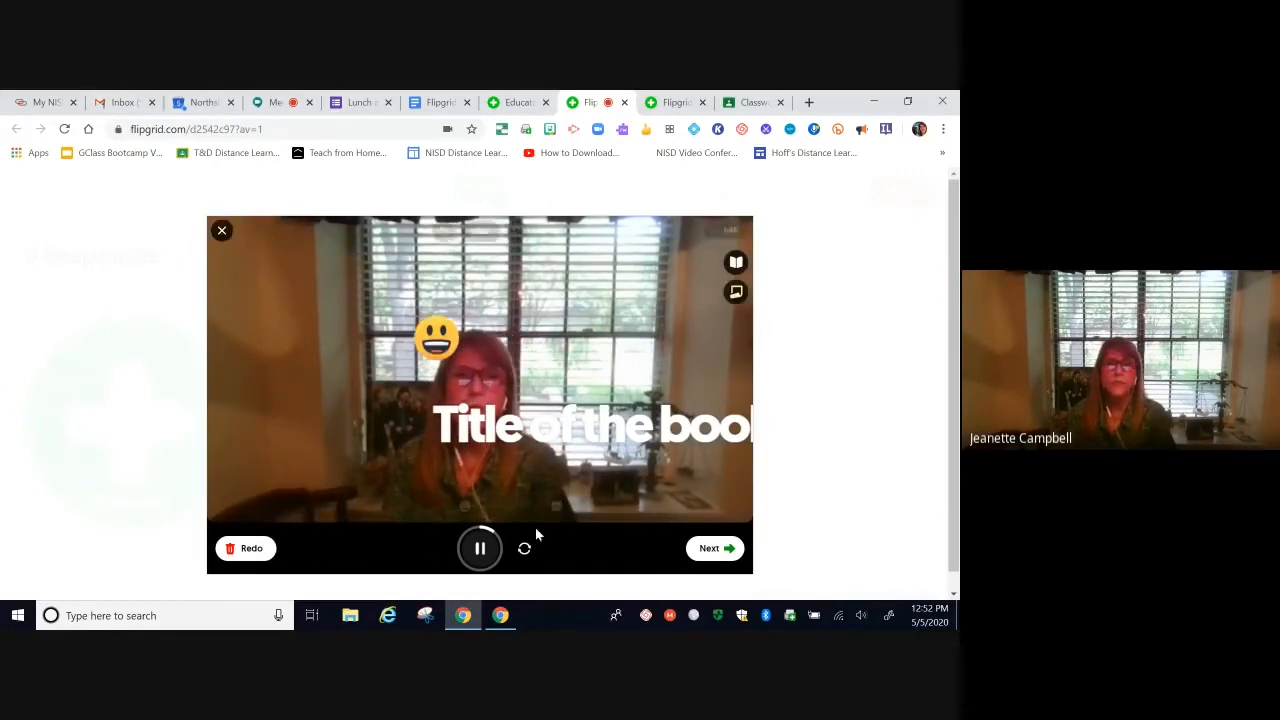
pyautogui.click(495, 506)
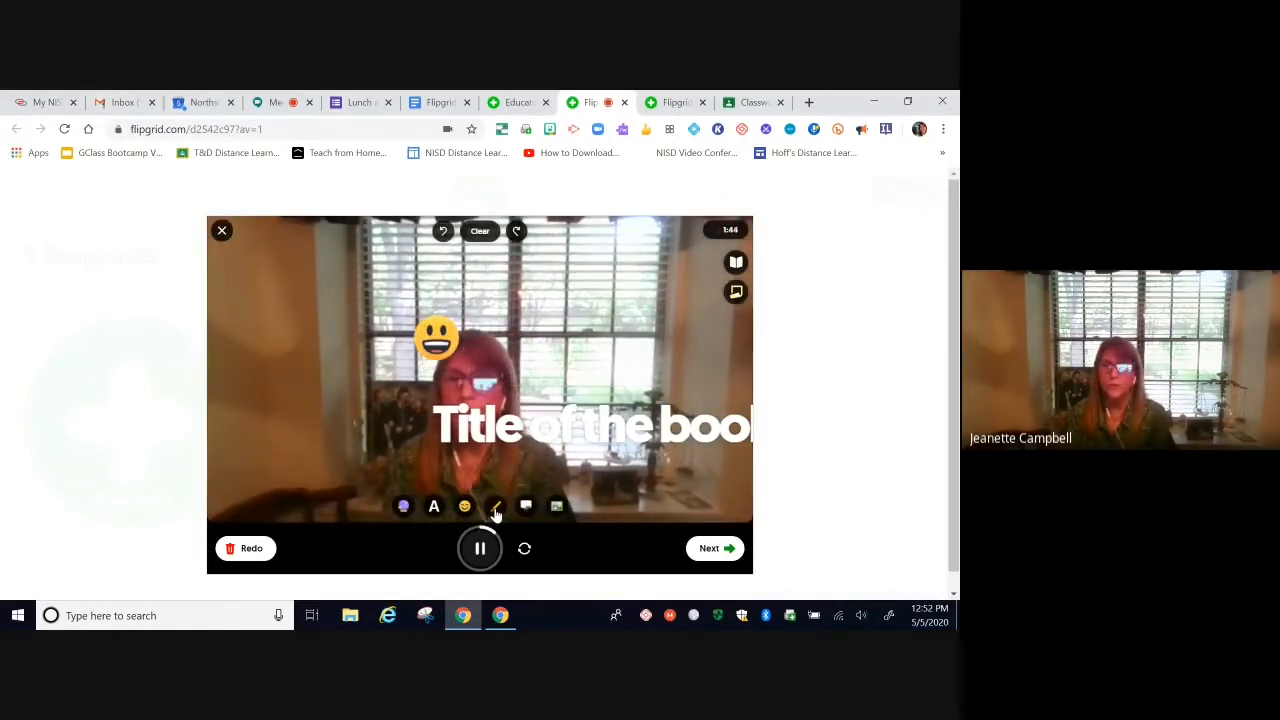
# Step: Draw a red squiggle on the video's left side and switch the background to a plain whiteboard
pyautogui.moveTo(300, 362)
pyautogui.mouseDown()
pyautogui.moveTo(288, 325)
pyautogui.moveTo(340, 325)
pyautogui.mouseUp()
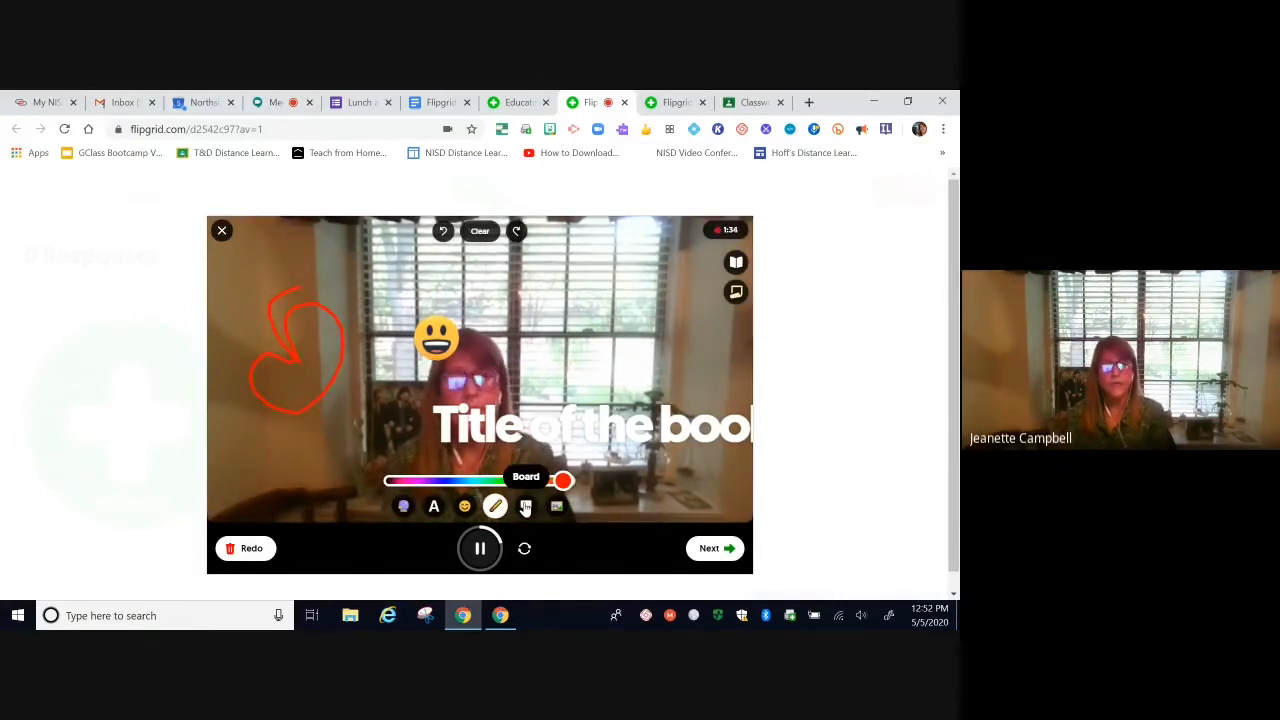
pyautogui.click(526, 508)
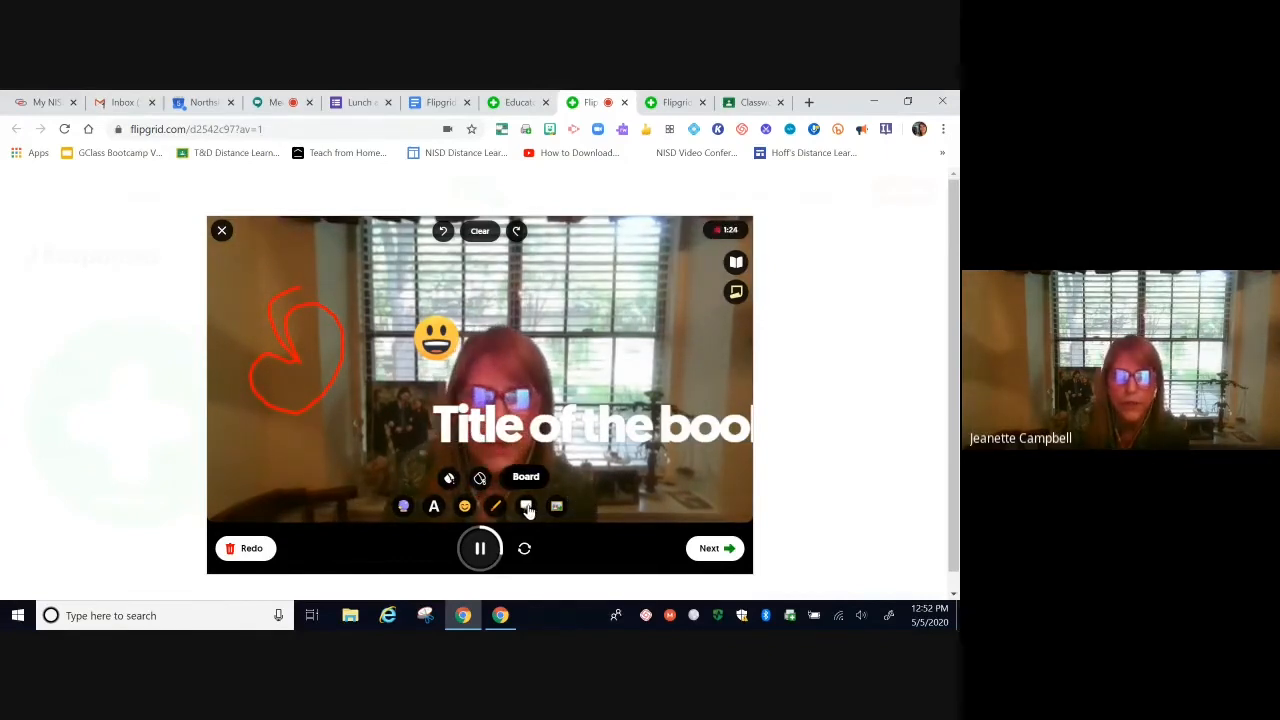
pyautogui.click(449, 481)
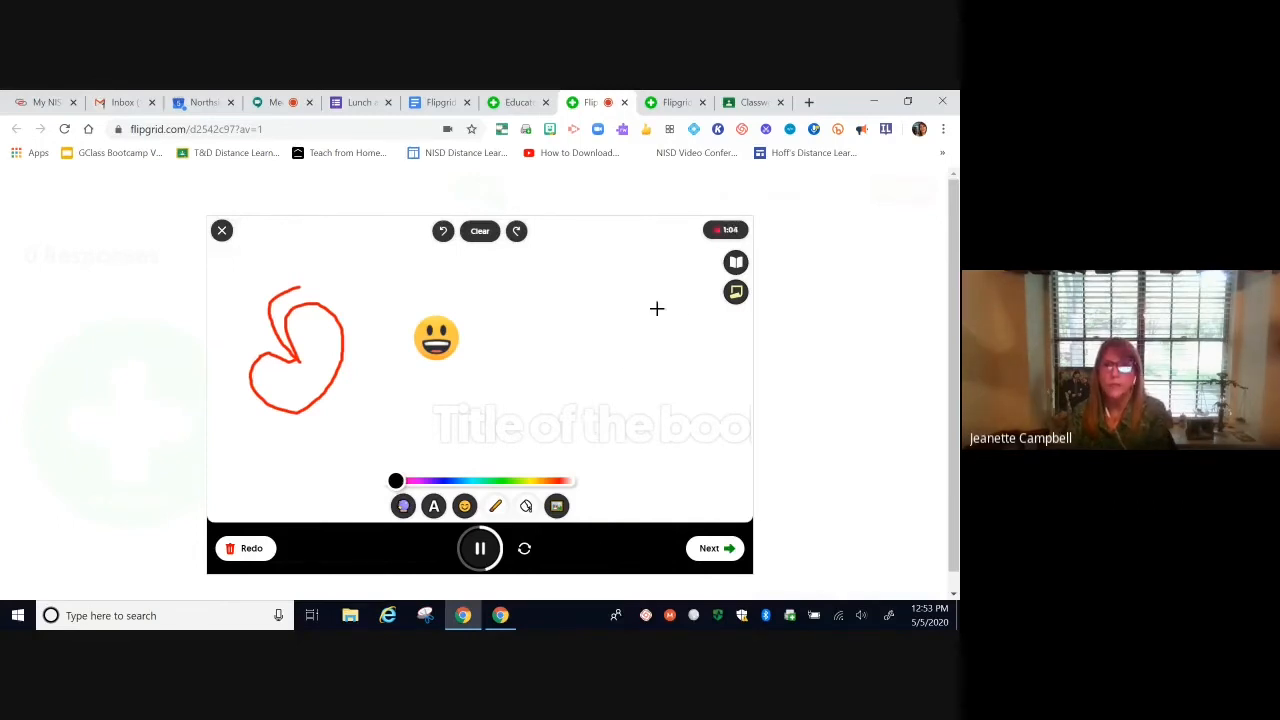
# Step: Add a yellow sticky note reading 'This is cool!', show the Book review prompt, and stop recording
pyautogui.click(735, 292)
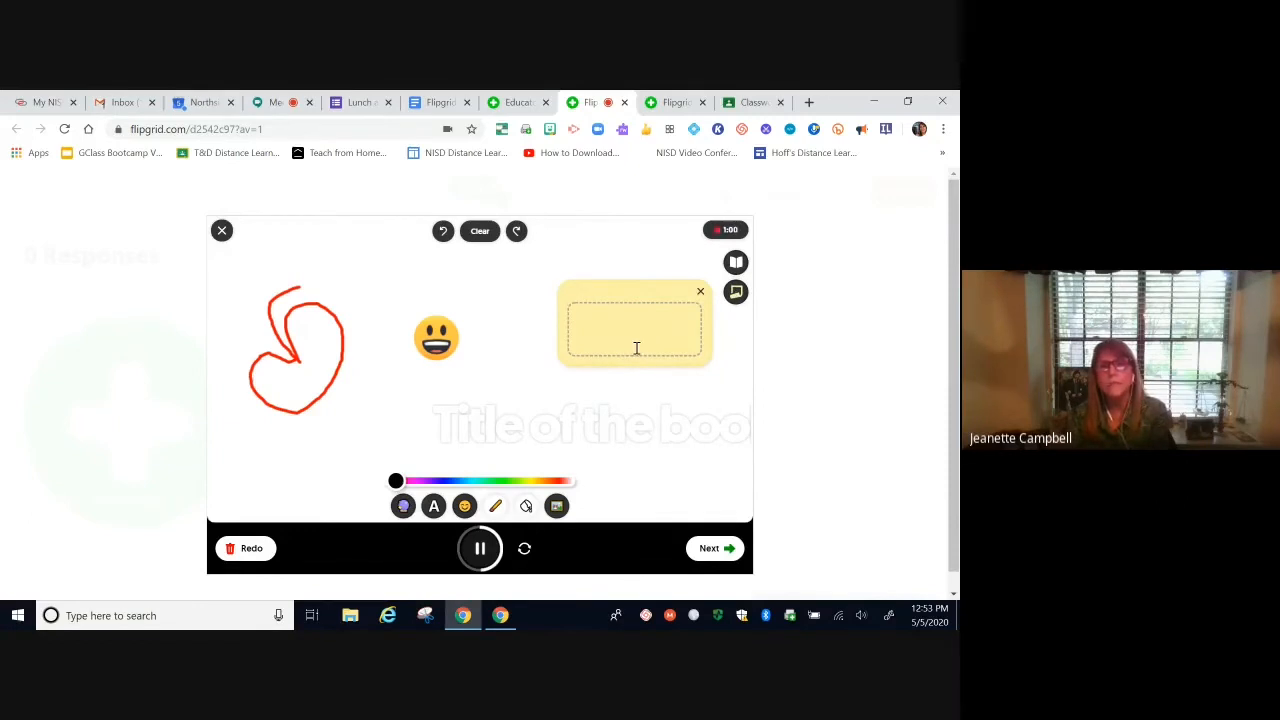
pyautogui.write('T')
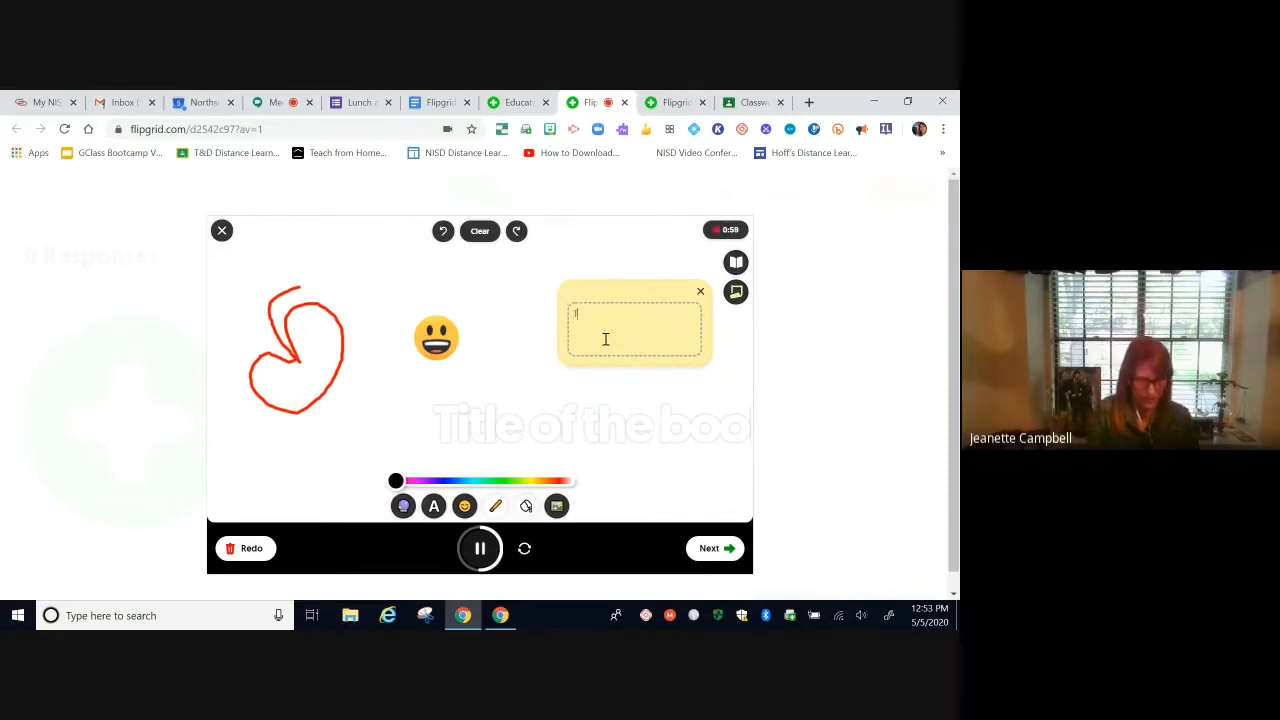
pyautogui.write('his is coo')
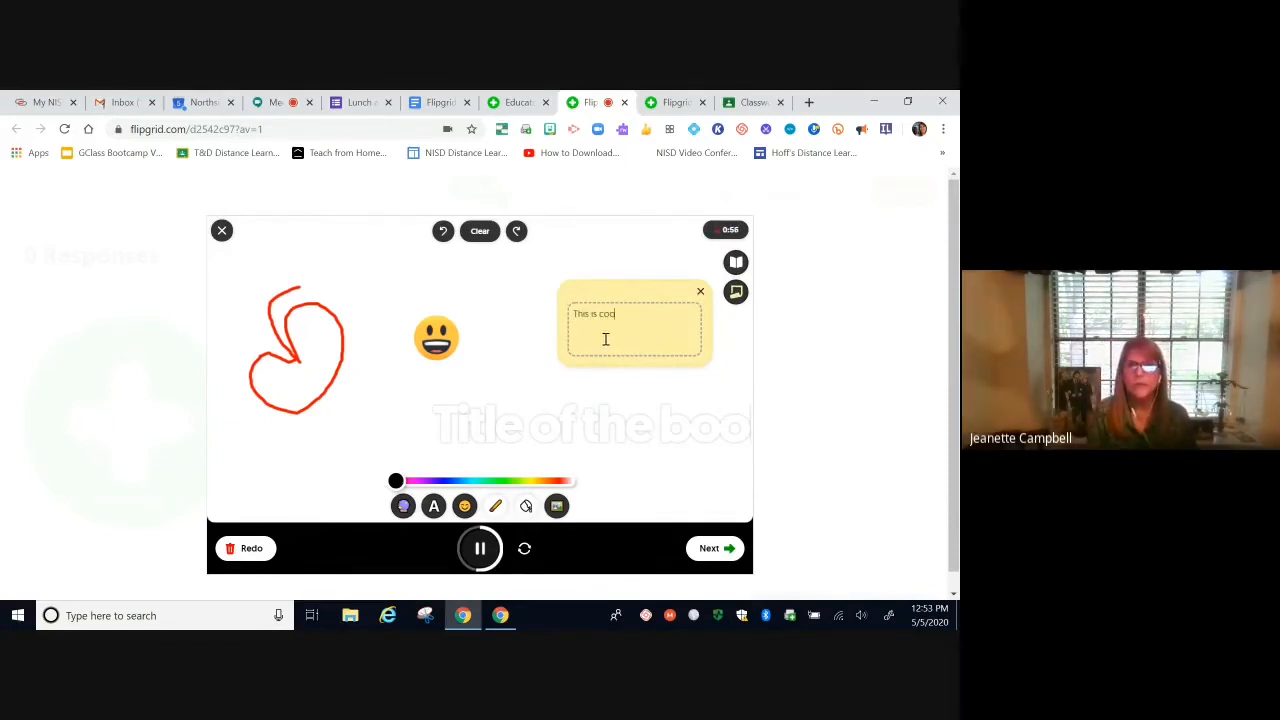
pyautogui.write('l!')
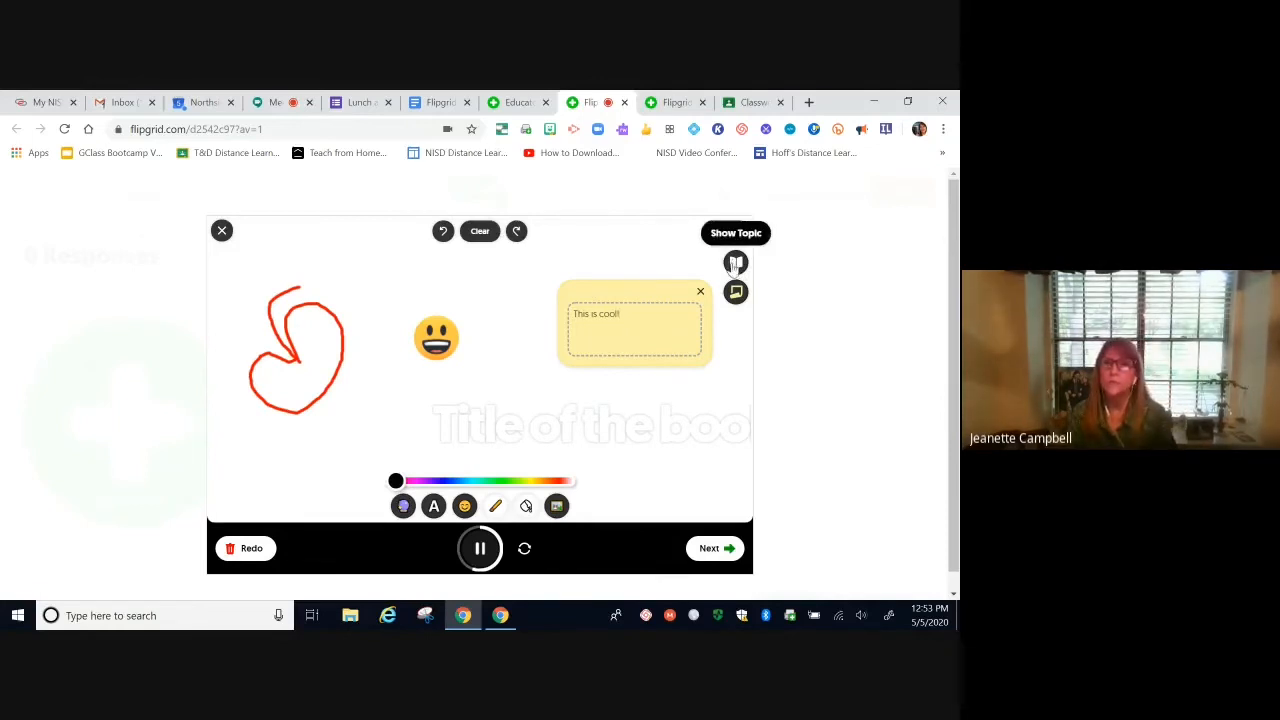
pyautogui.click(736, 263)
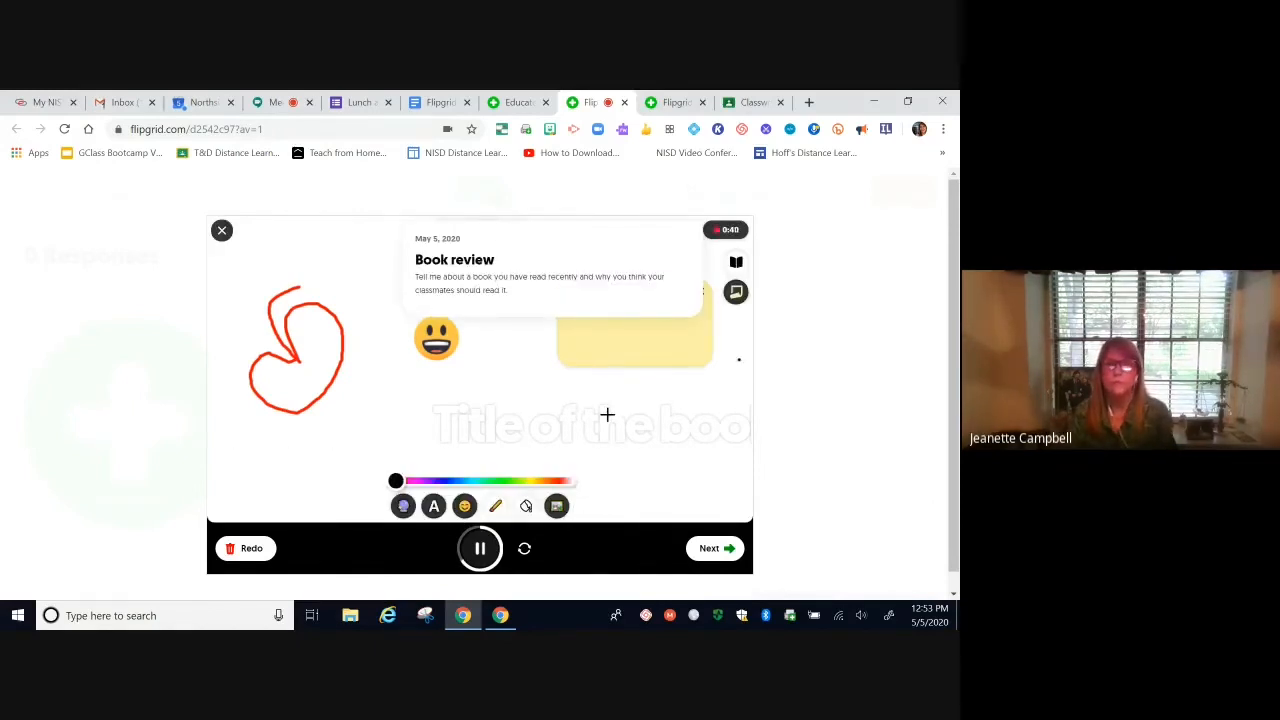
pyautogui.click(722, 552)
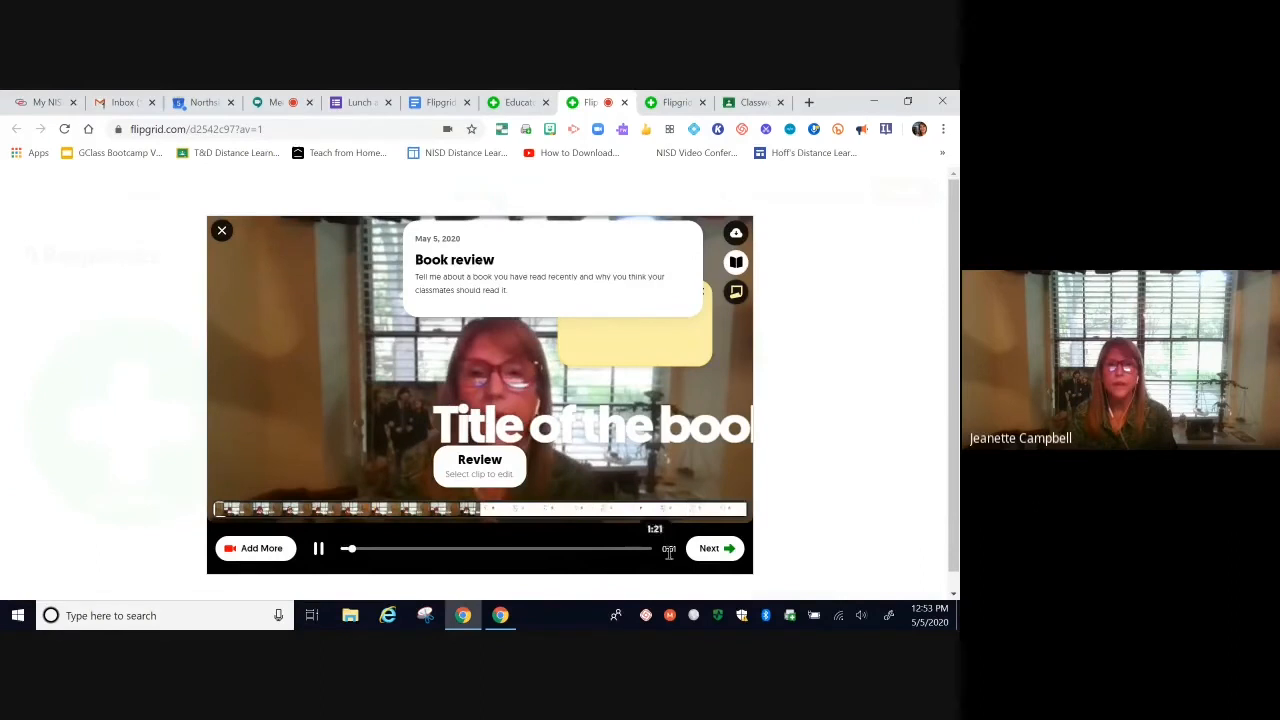
# Step: Advance from the recorded clip's review screen to the Selfie step
pyautogui.click(702, 549)
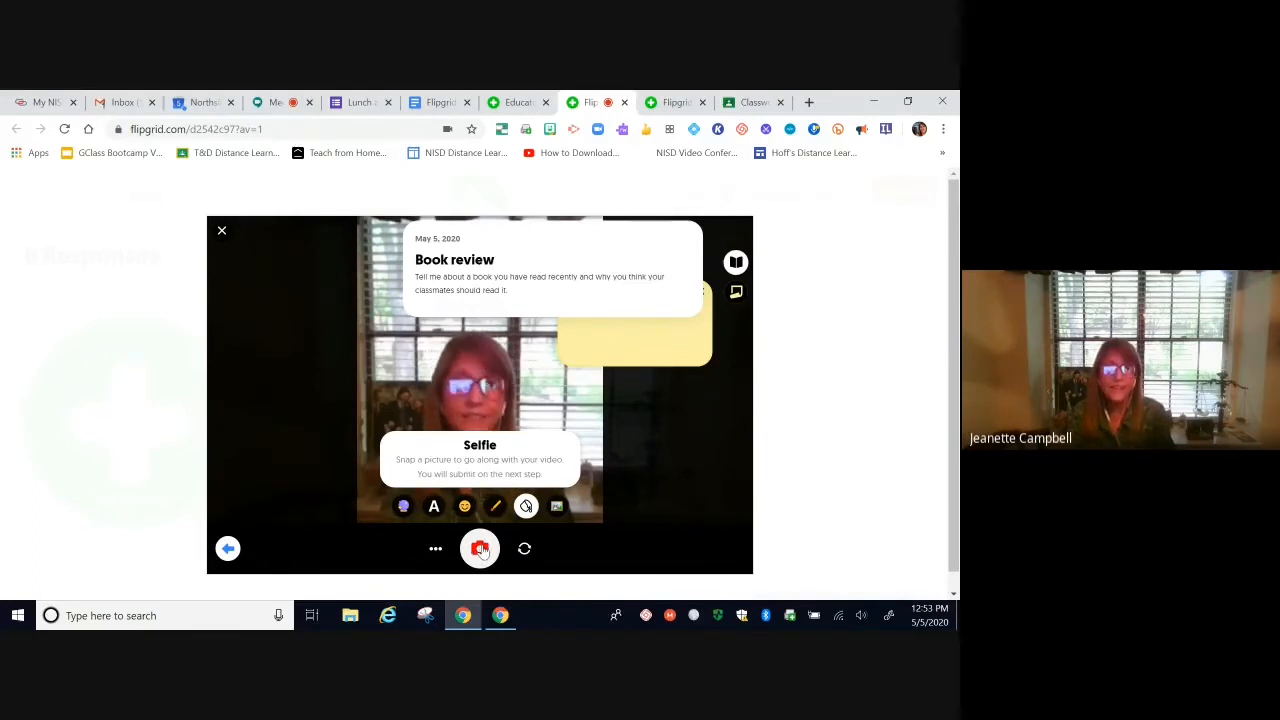
# Step: Capture a selfie, add a shrunken Accessories sunglasses sticker over the eyes, and continue to submission
pyautogui.click(480, 549)
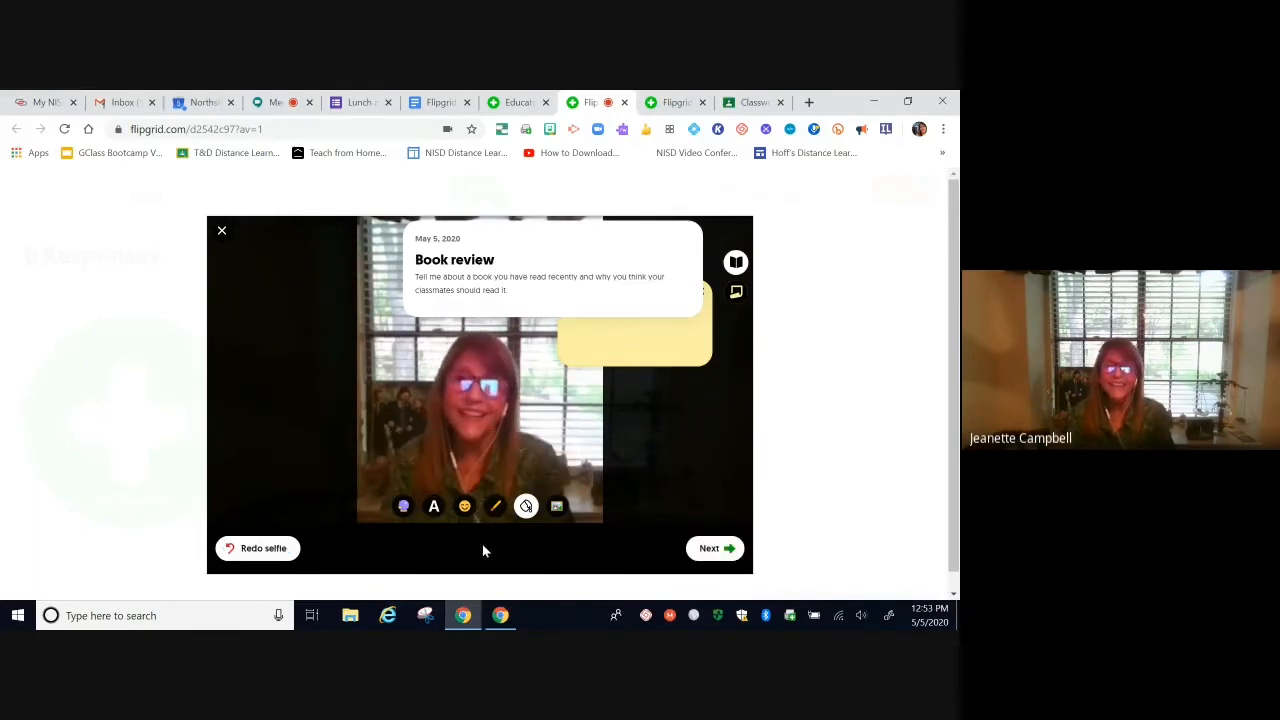
pyautogui.click(466, 508)
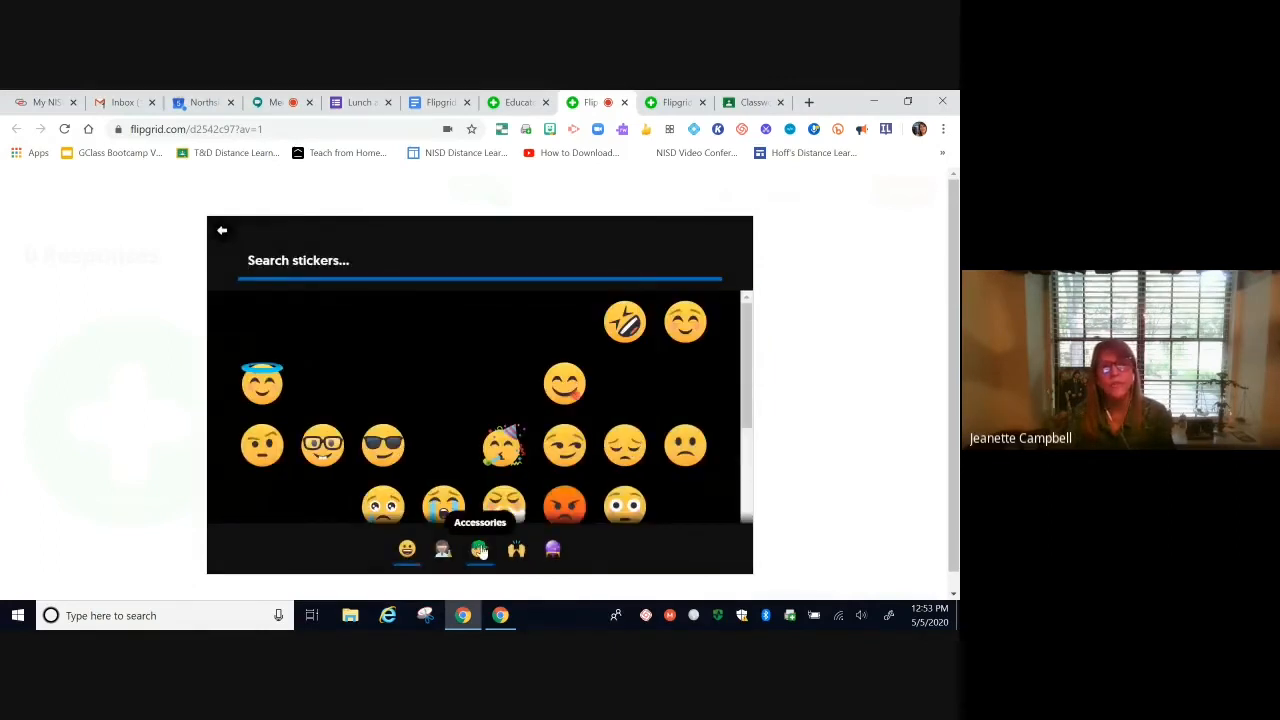
pyautogui.click(480, 555)
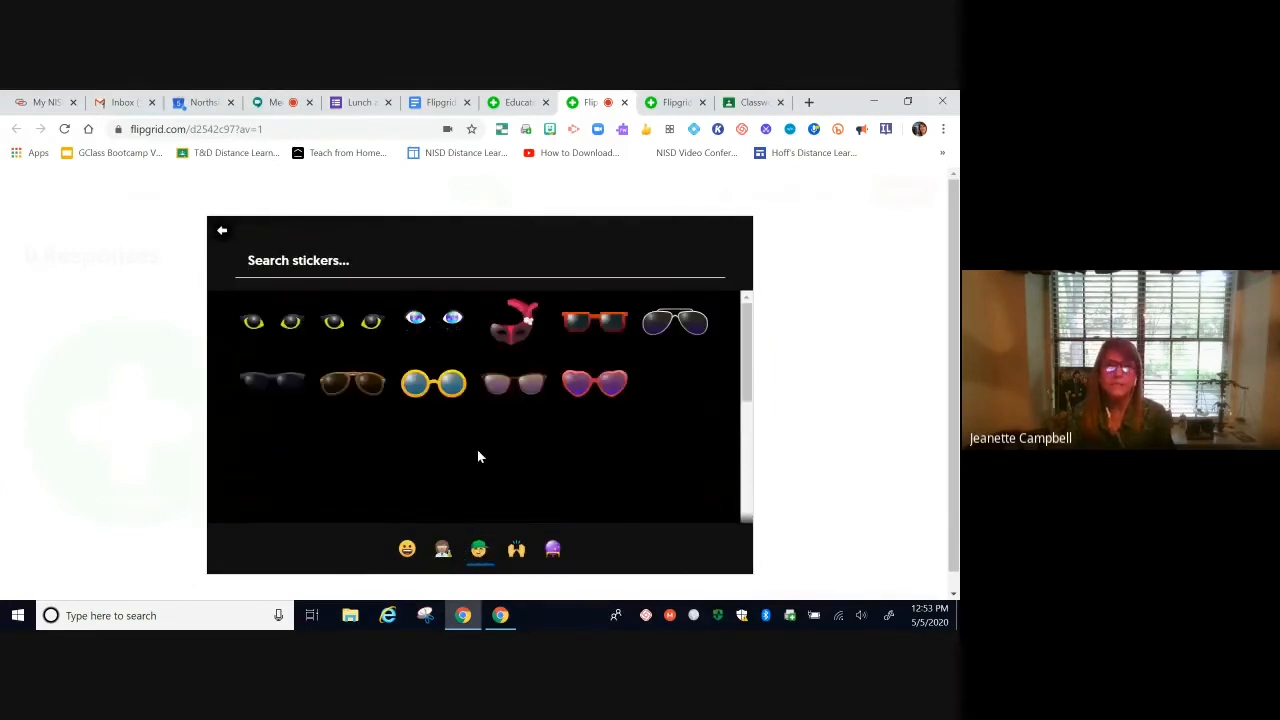
pyautogui.click(510, 390)
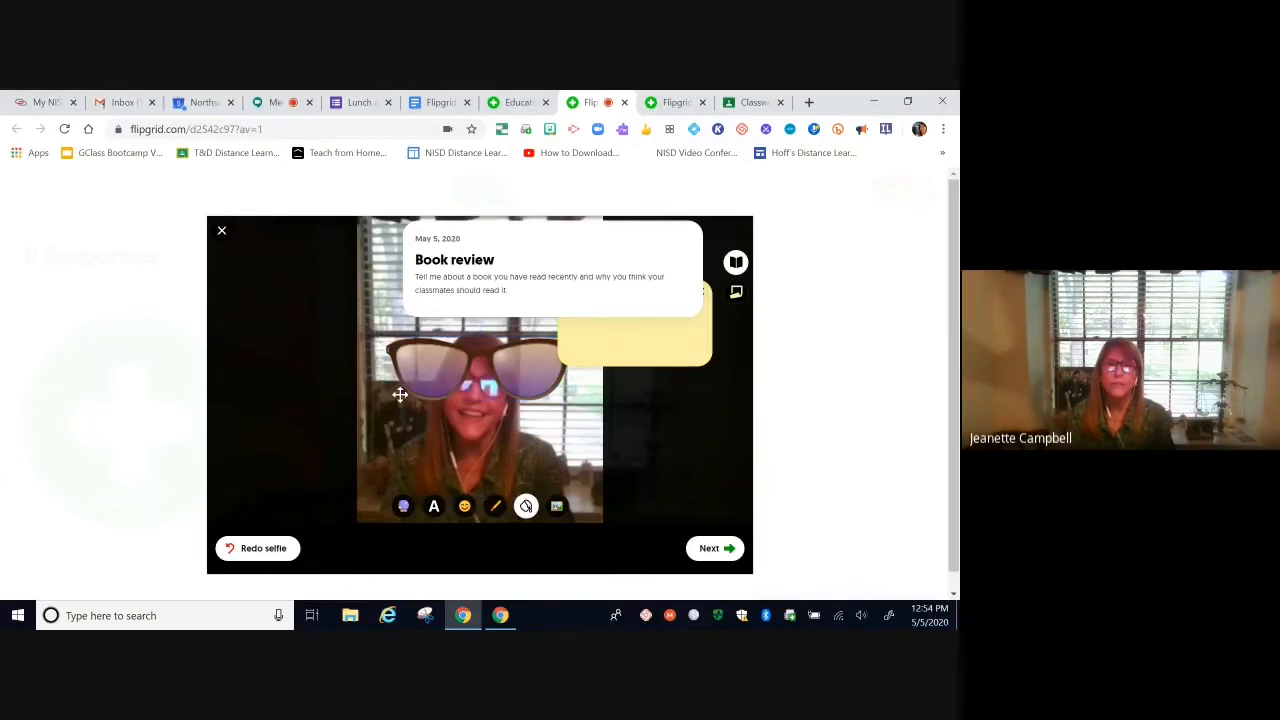
pyautogui.click(424, 374)
pyautogui.moveTo(388, 400); pyautogui.dragTo(456, 388)
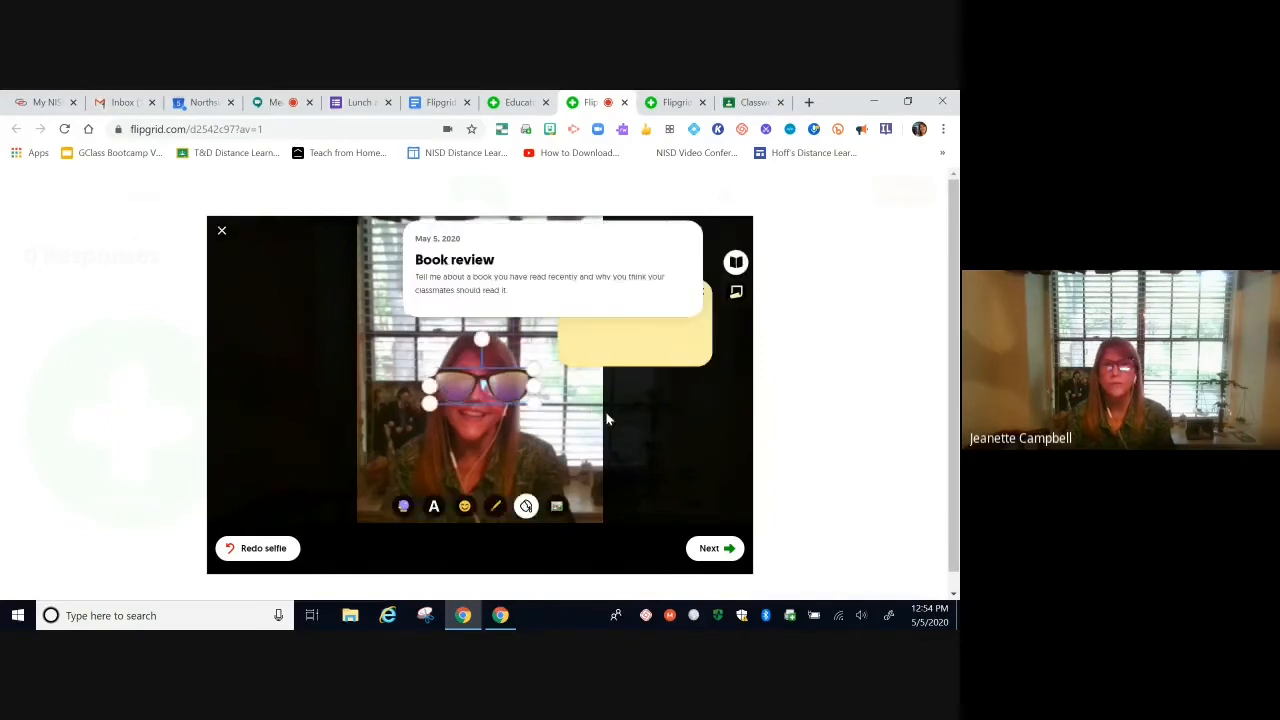
pyautogui.click(709, 549)
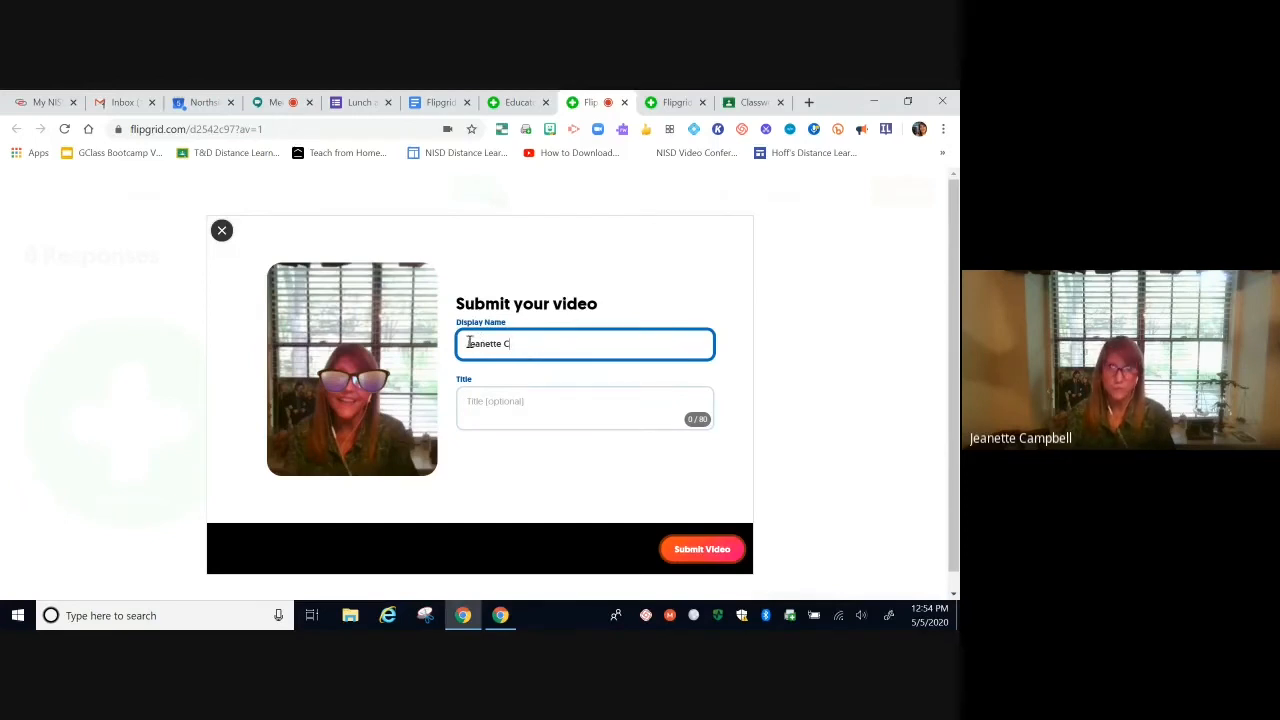
# Step: Leave the video title blank and submit the Book review response
pyautogui.click(472, 401)
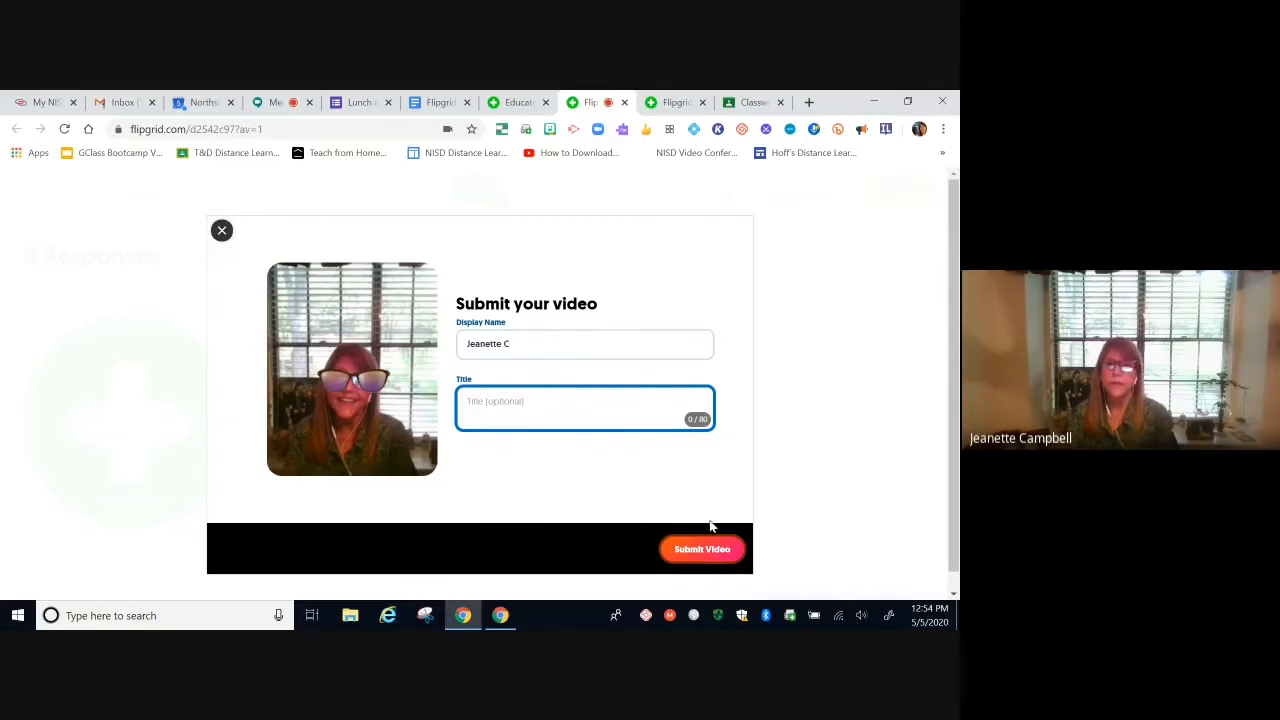
pyautogui.click(707, 556)
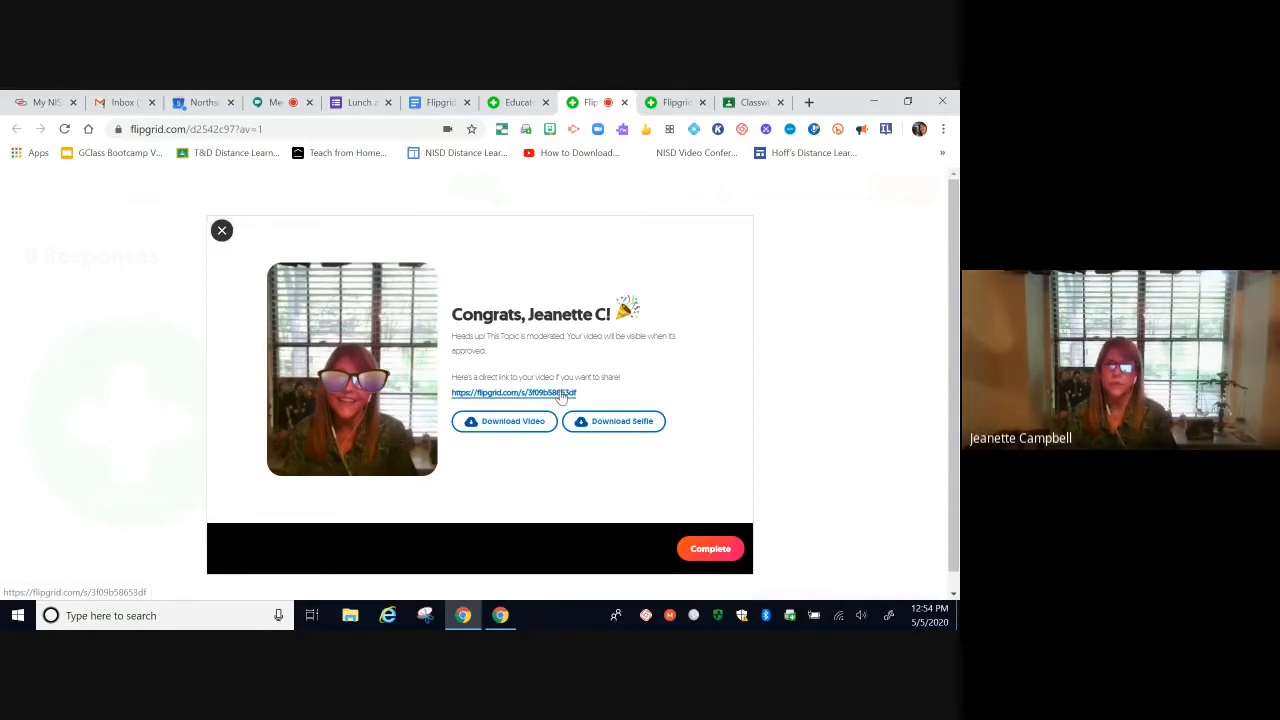
# Step: Dismiss the Congrats screen and scroll the Book review topic page back up to the 3rd period banner
pyautogui.click(710, 551)
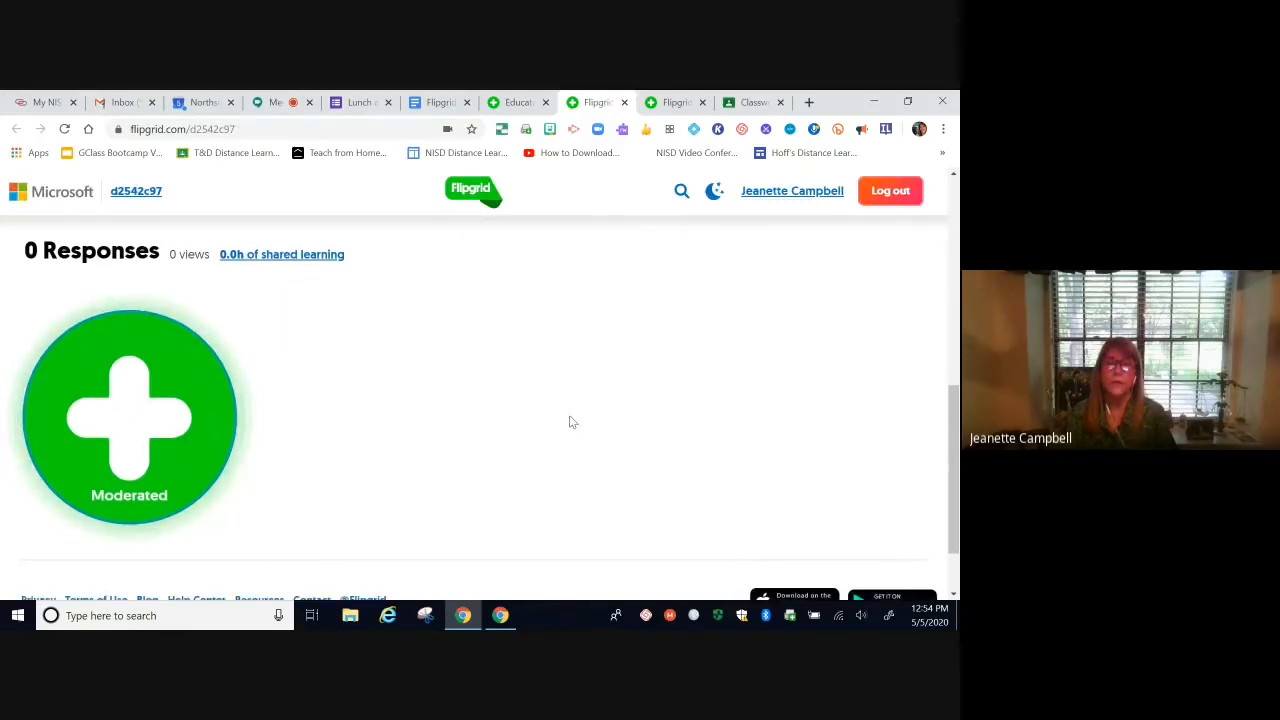
pyautogui.scroll(-1, 570, 422)
pyautogui.scroll(3, 570, 422)
pyautogui.scroll(4, 570, 418)
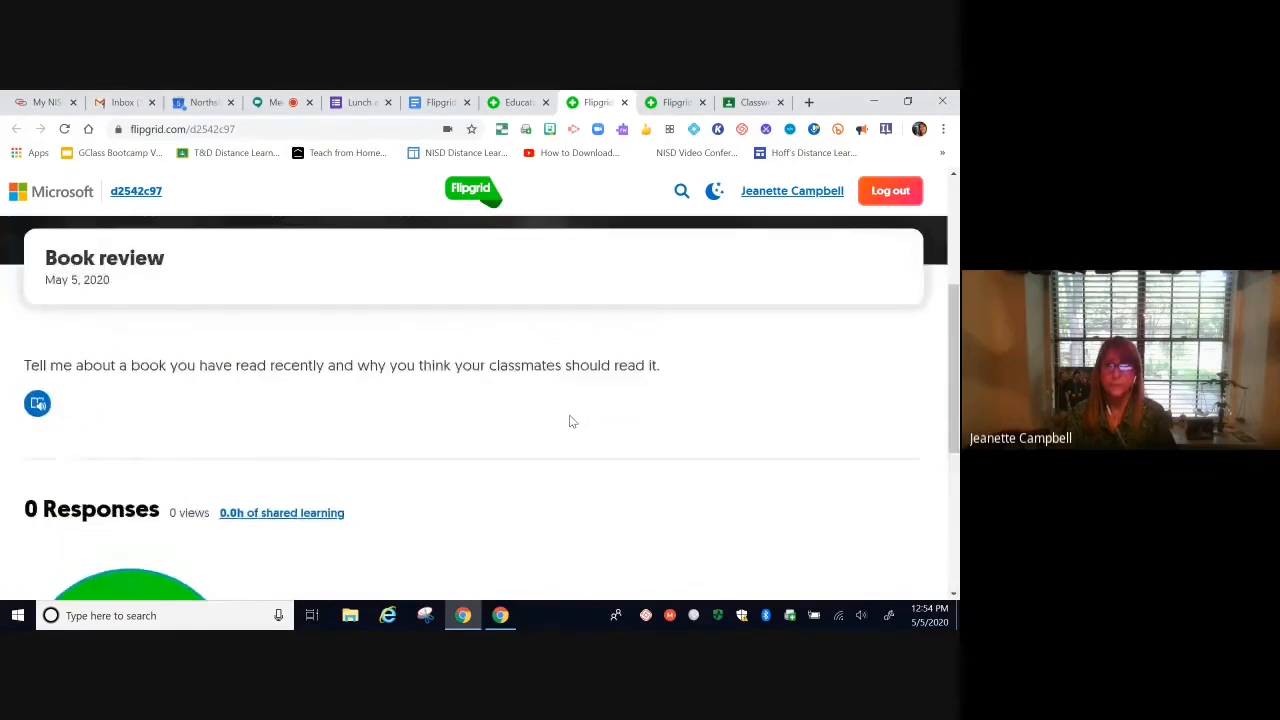
pyautogui.scroll(-1, 587, 395)
pyautogui.scroll(-4, 587, 403)
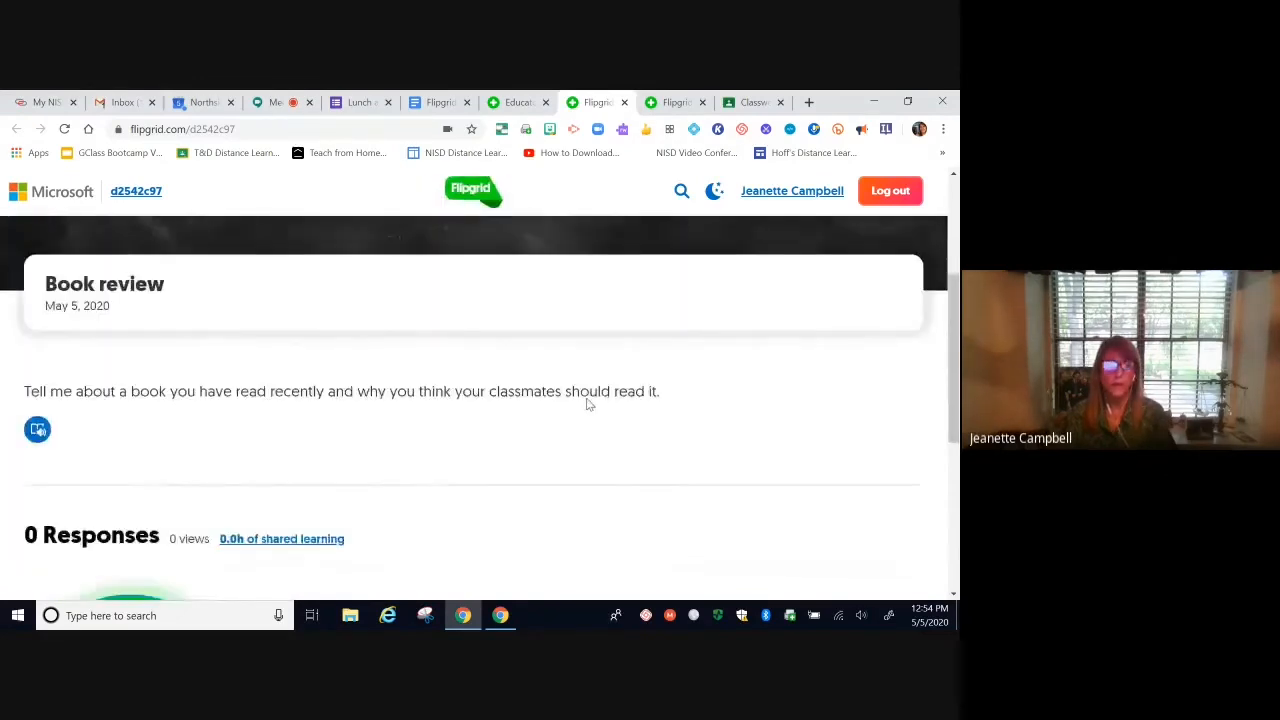
pyautogui.scroll(3, 652, 447)
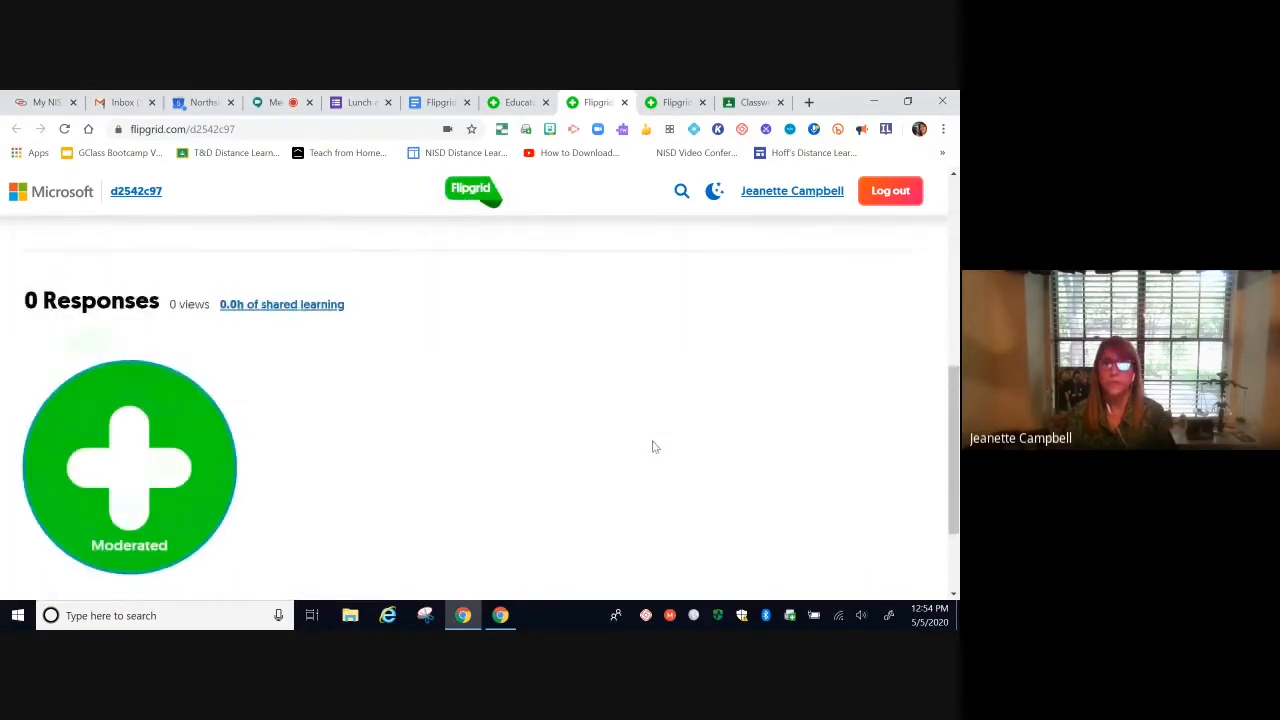
pyautogui.scroll(2, 652, 447)
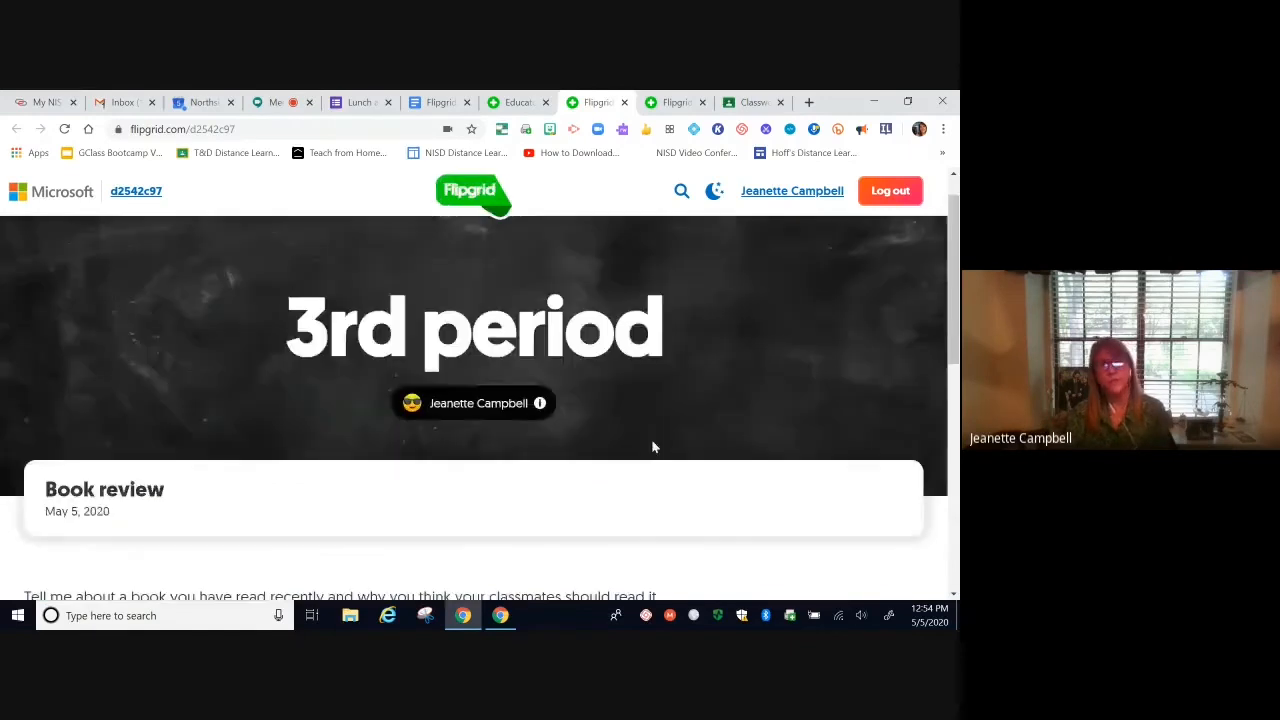
# Step: Reload the Educator Grid Details page, open the Book review topic, and open its sample response
pyautogui.click(503, 104)
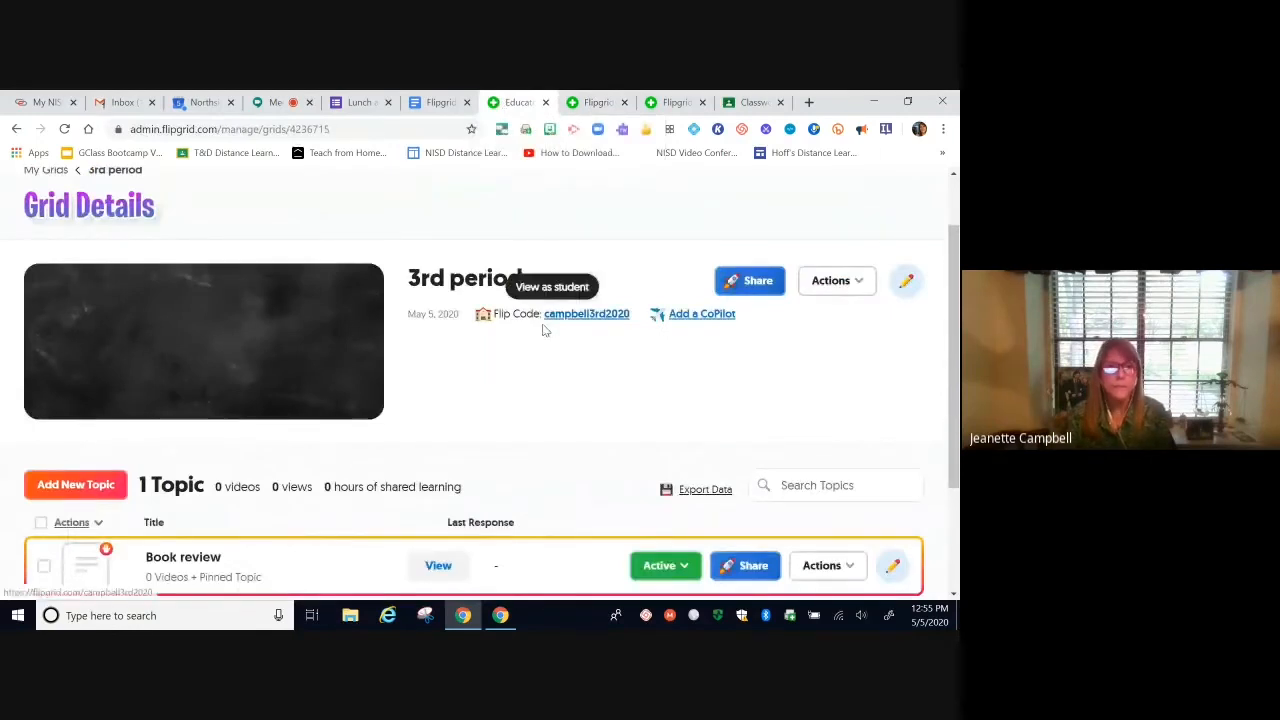
pyautogui.click(63, 131)
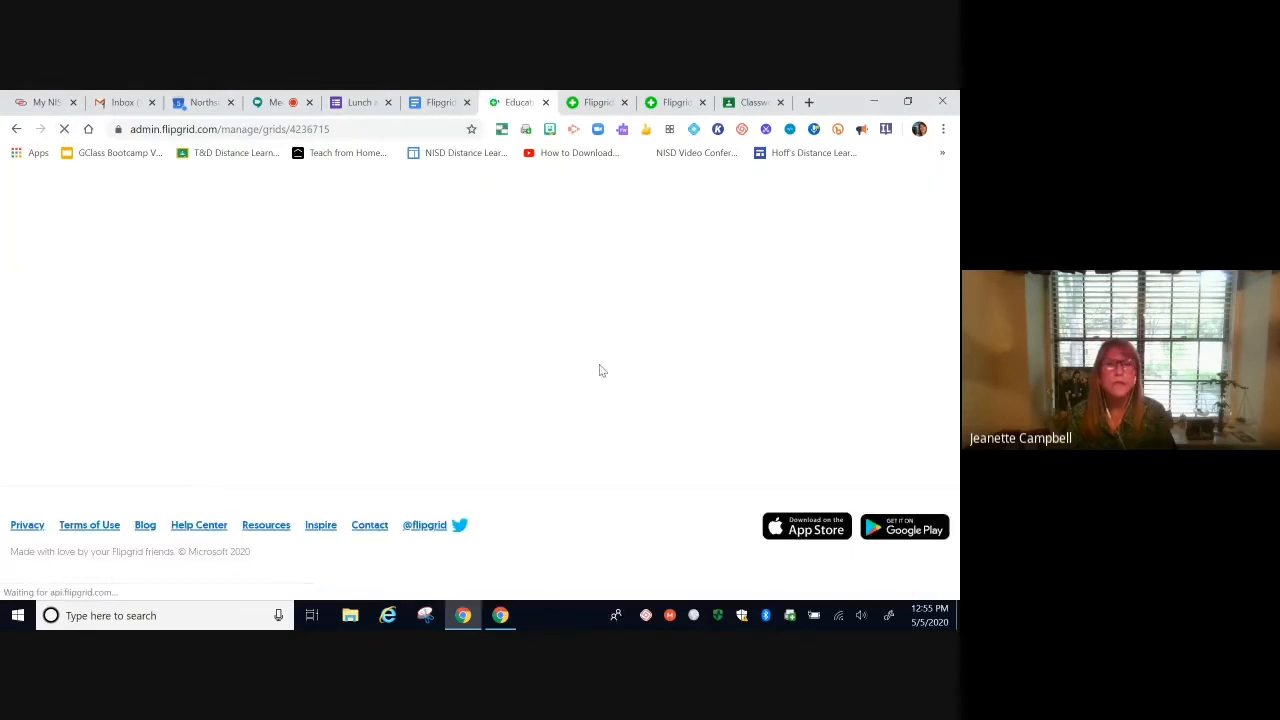
pyautogui.scroll(-2, 560, 395)
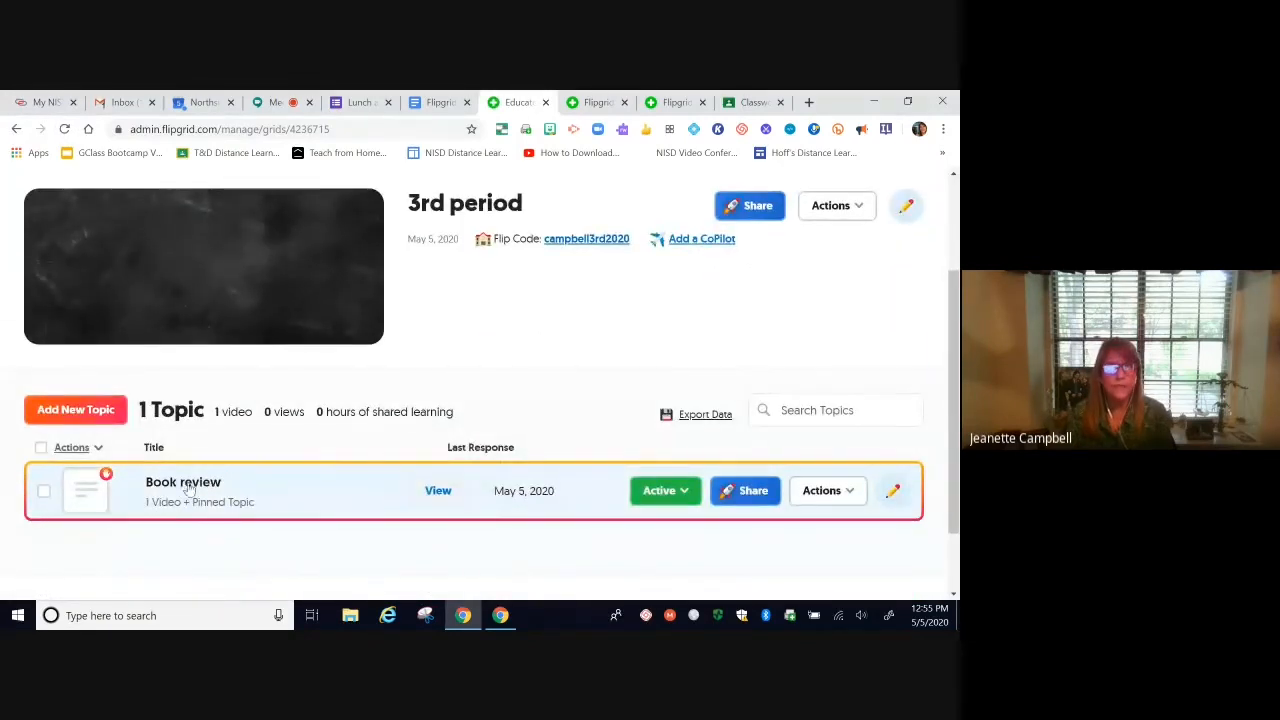
pyautogui.click(187, 484)
pyautogui.scroll(-4, 456, 516)
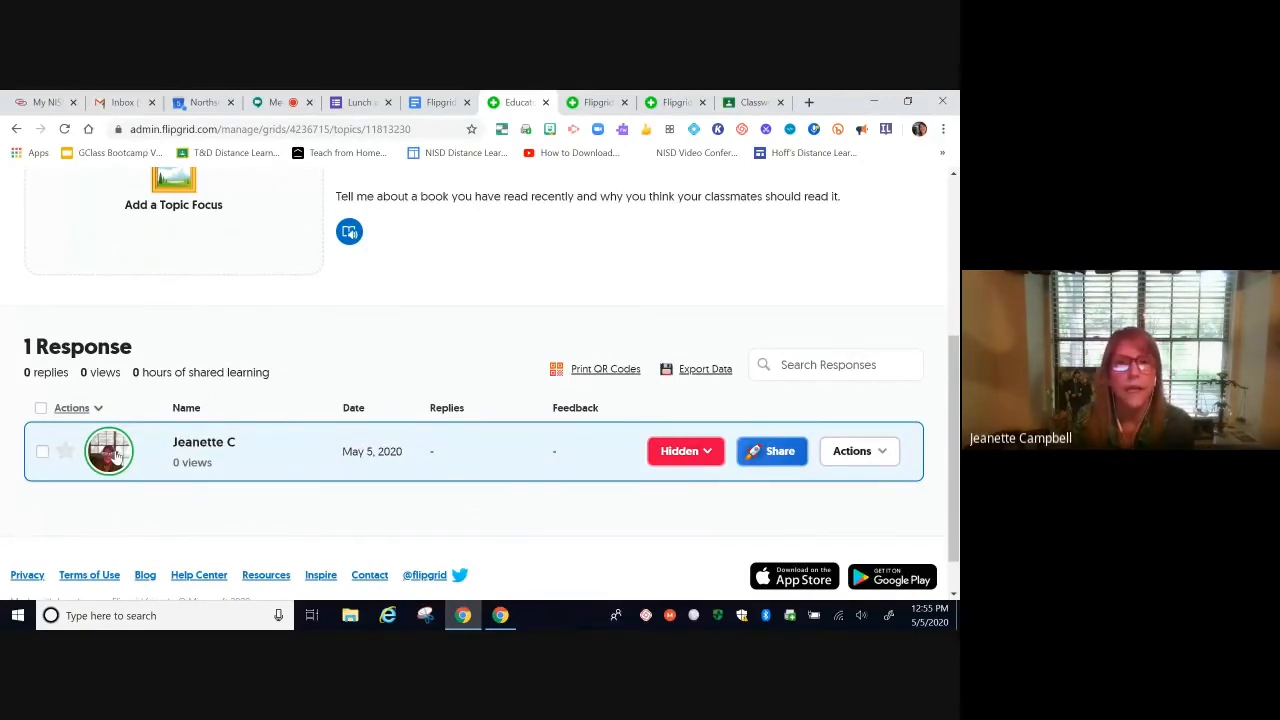
pyautogui.click(118, 455)
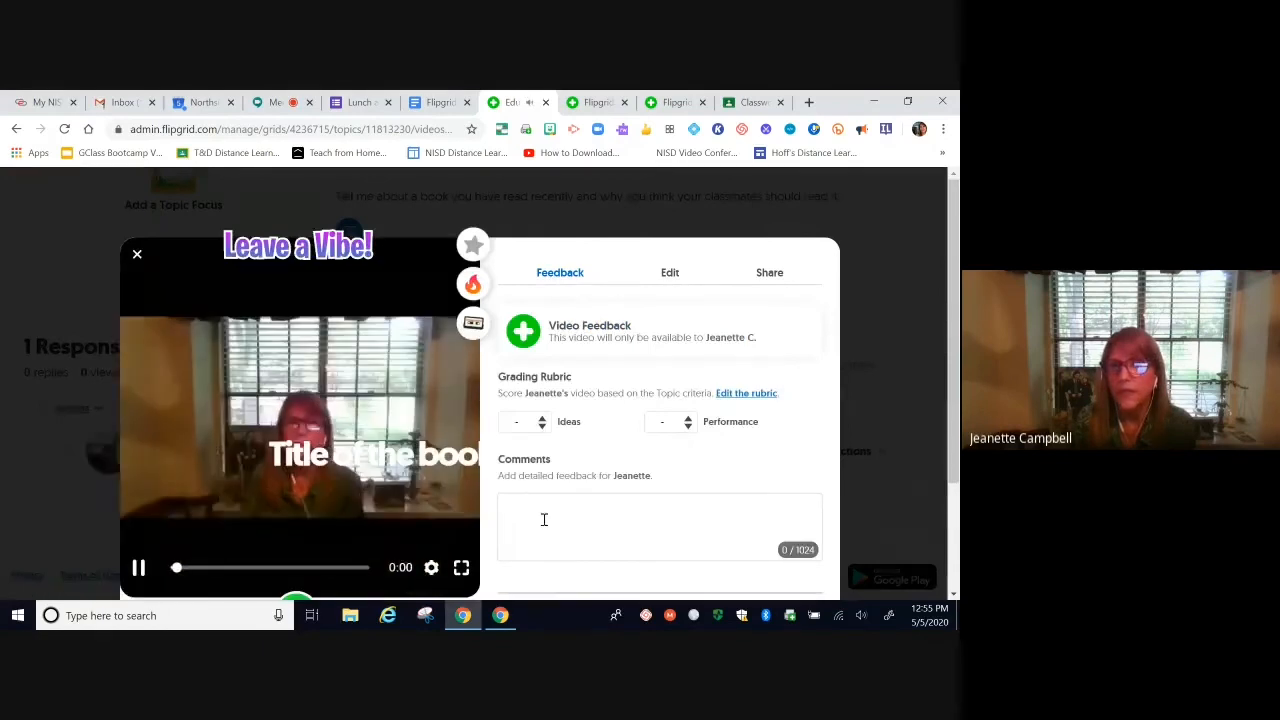
# Step: Pause the sample response, scroll through its Feedback panel, and close the video view
pyautogui.click(141, 570)
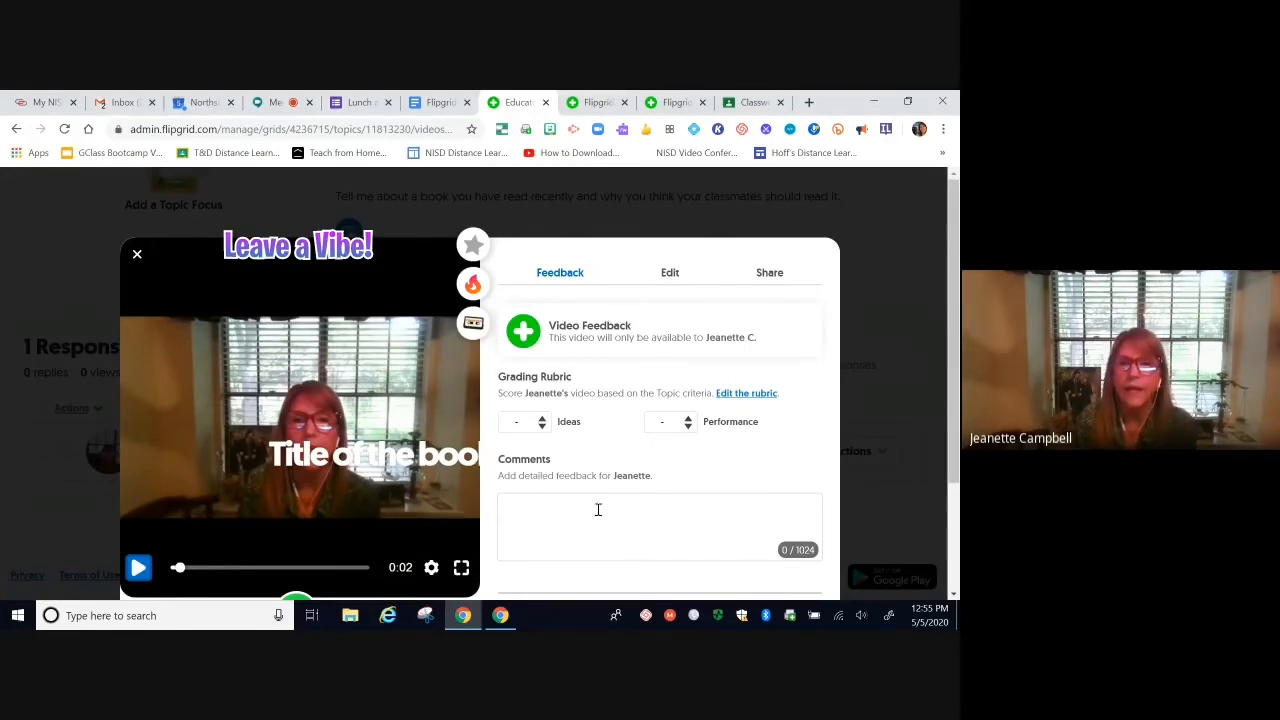
pyautogui.scroll(-2, 730, 523)
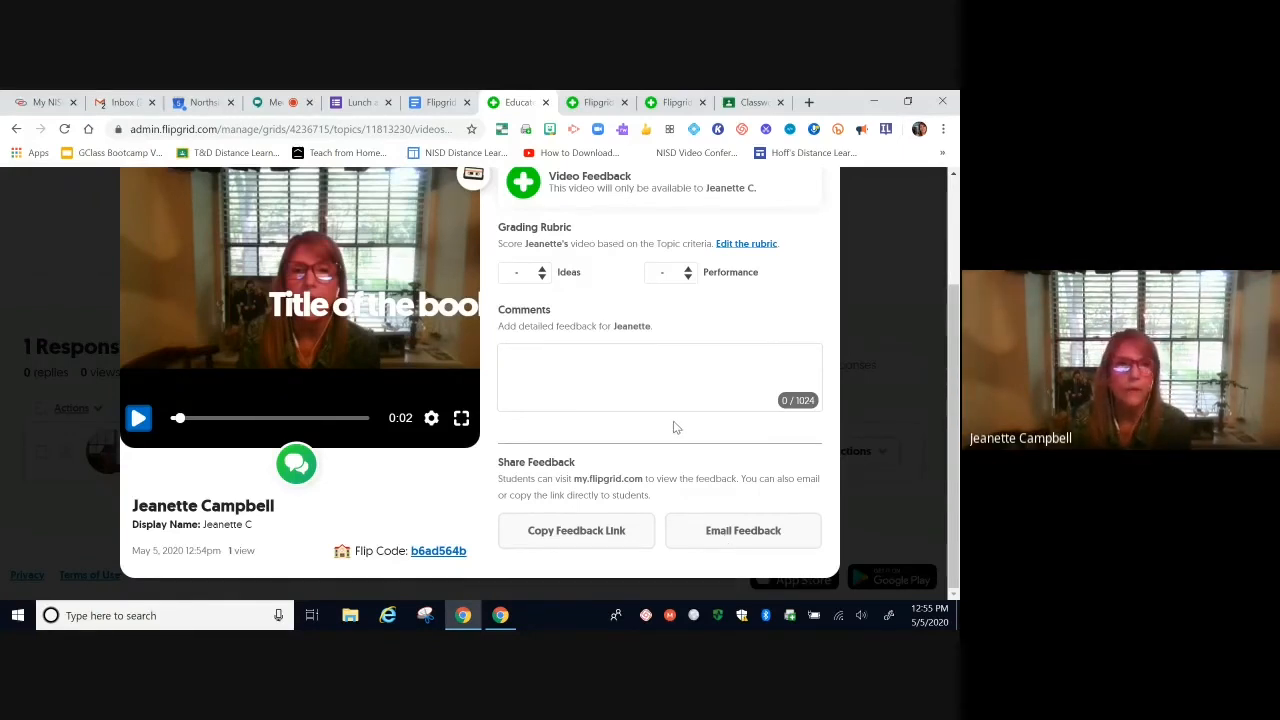
pyautogui.scroll(2, 674, 428)
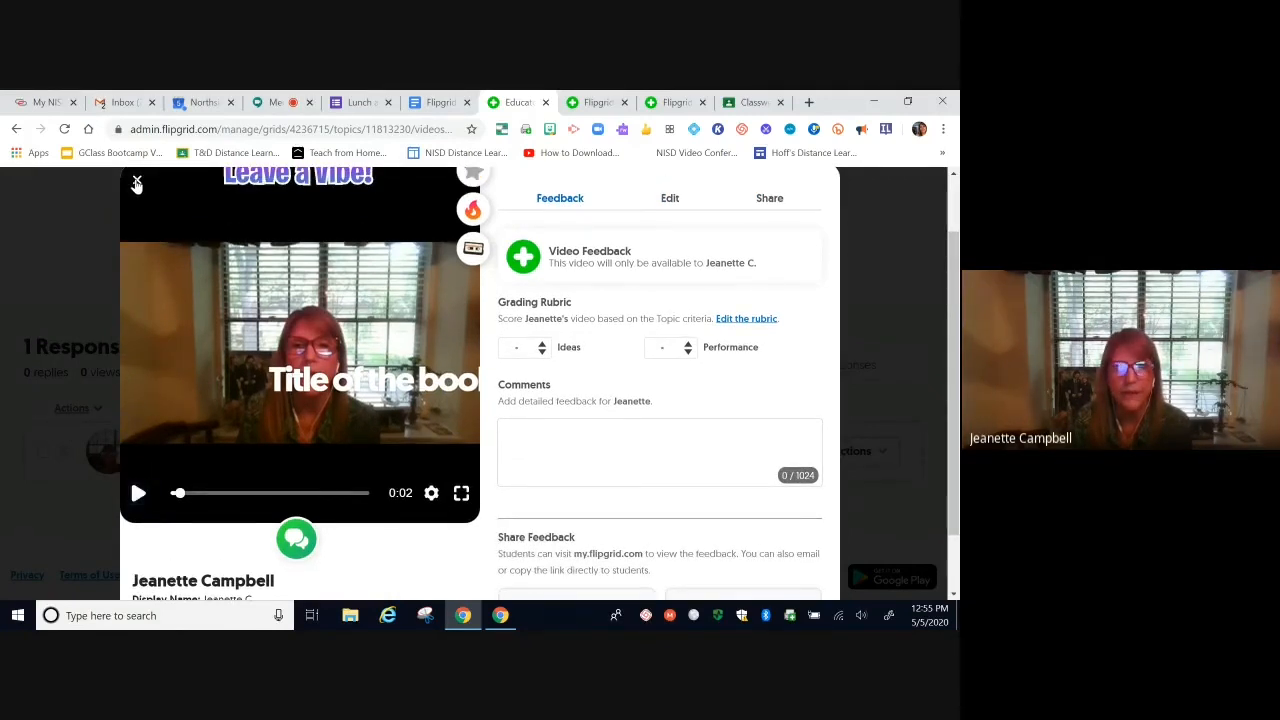
pyautogui.click(137, 184)
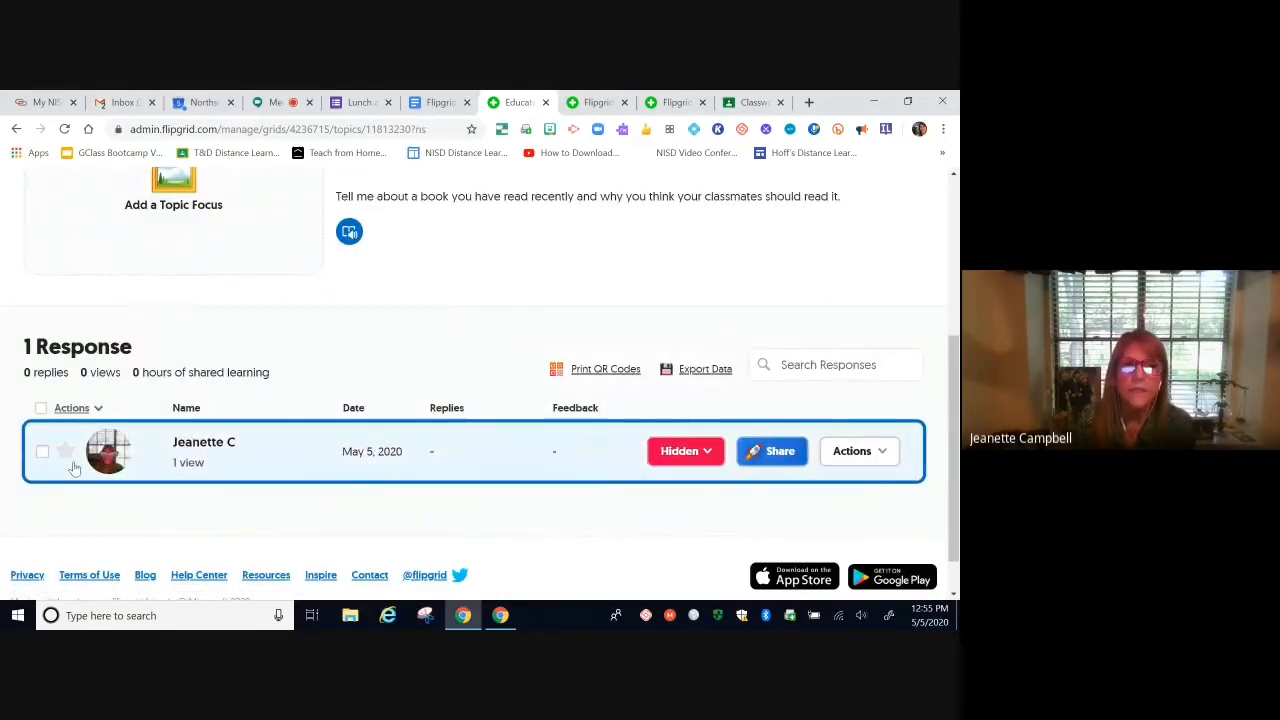
# Step: Switch the sample Book review response's status from Hidden to Active
pyautogui.click(706, 455)
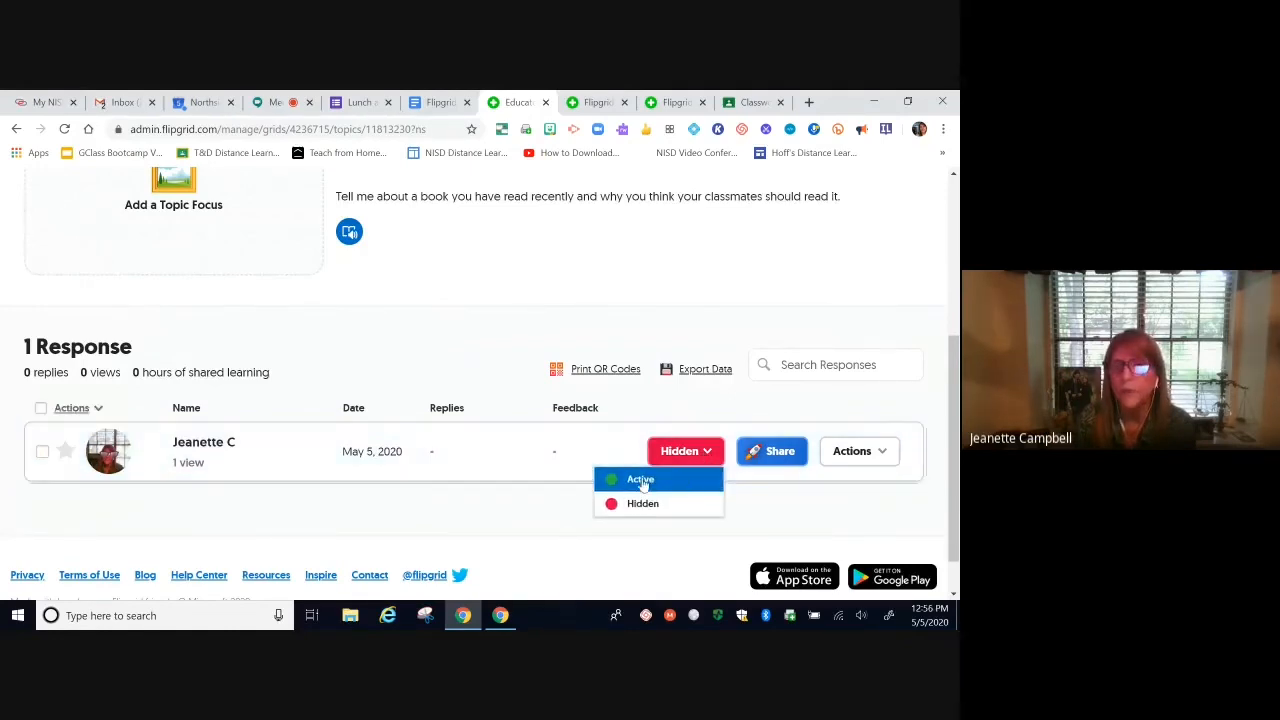
pyautogui.click(641, 481)
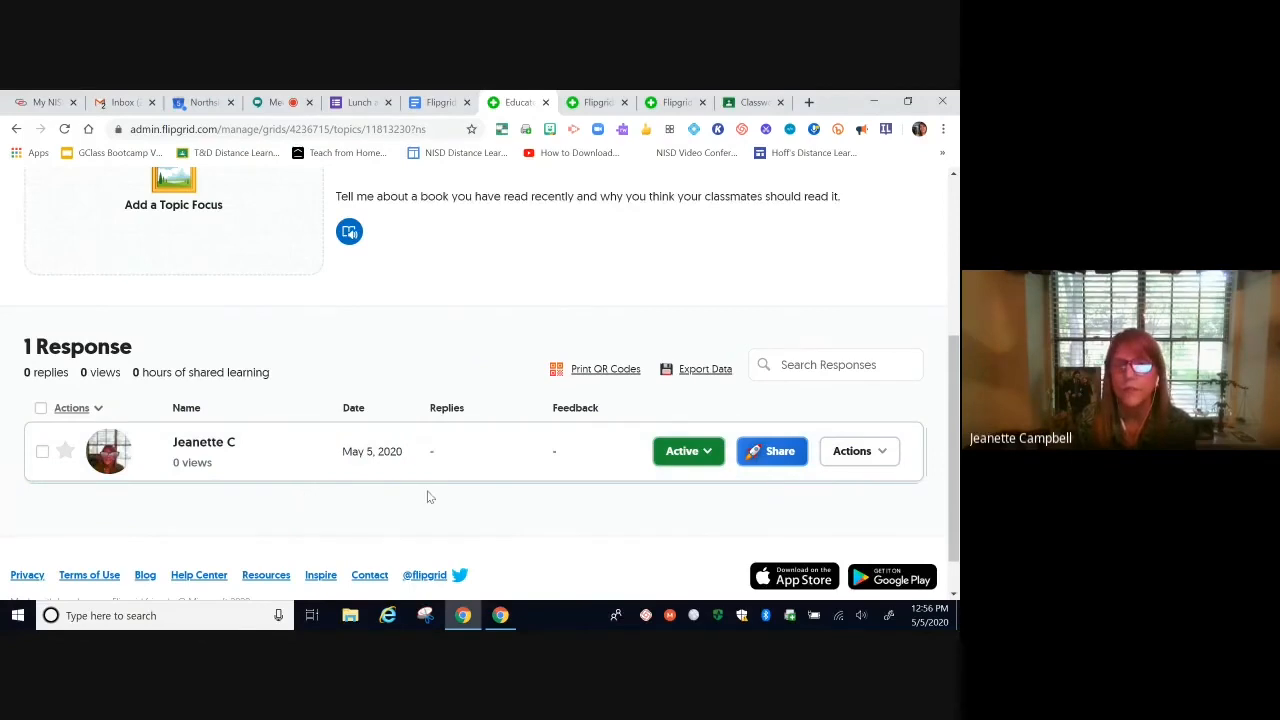
pyautogui.scroll(3, 598, 514)
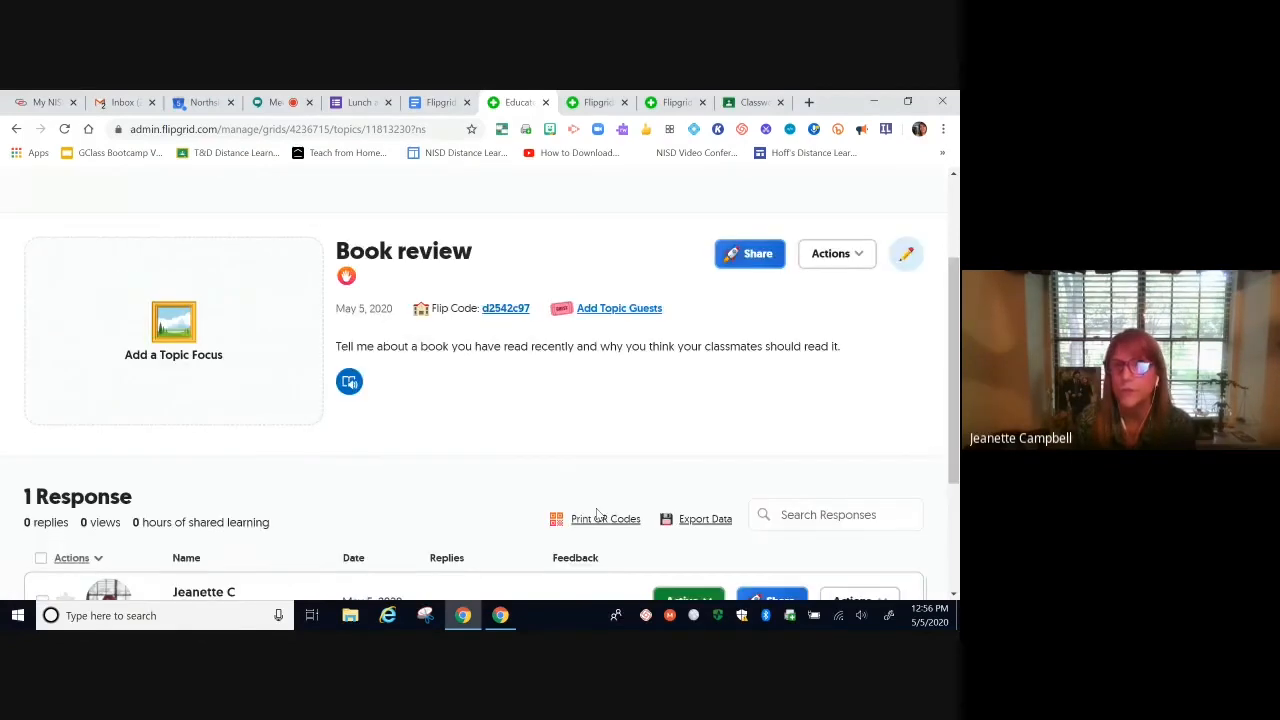
# Step: Open Book review via its Flip Code, sign in with Google, view the response, then return to the Educator tab
pyautogui.click(505, 310)
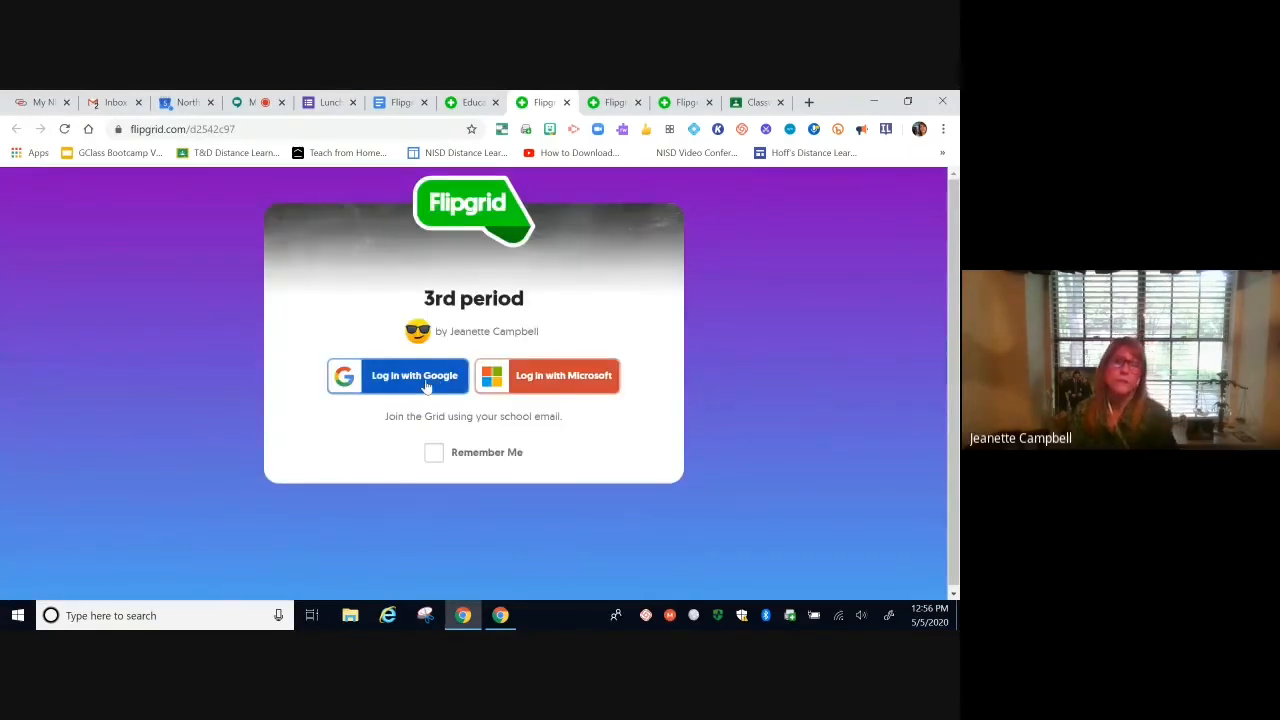
pyautogui.click(427, 386)
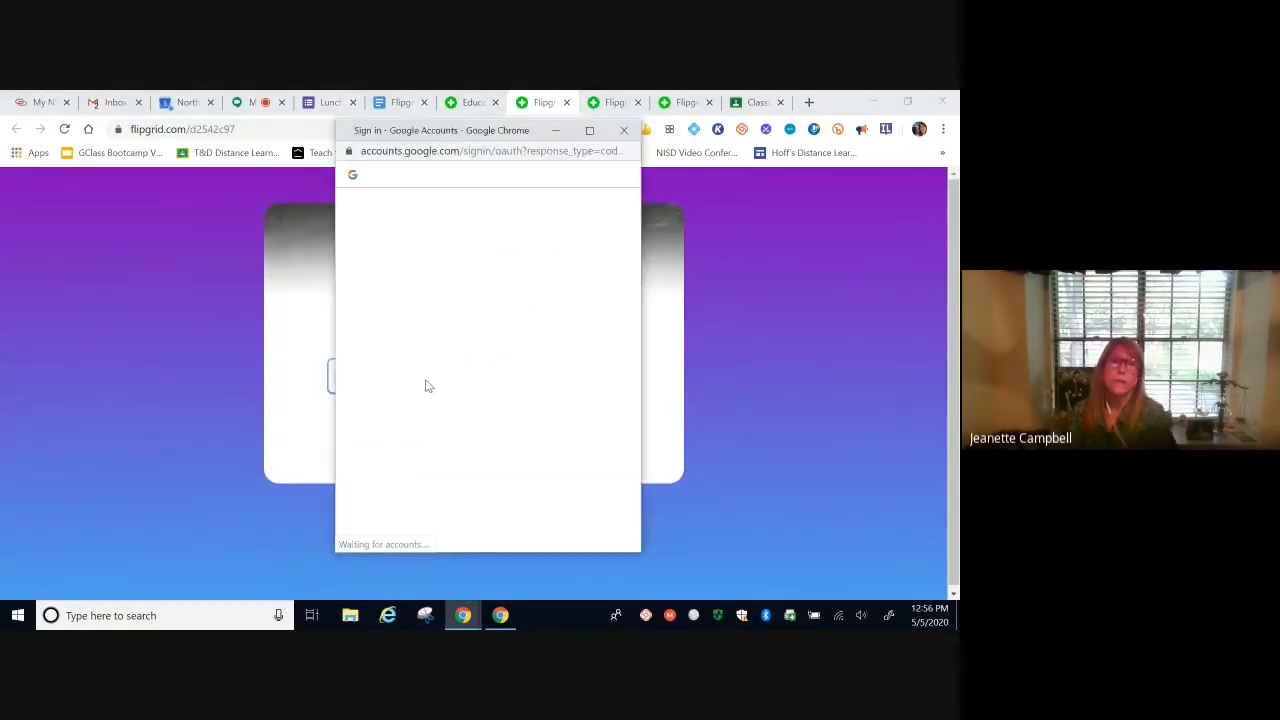
pyautogui.click(455, 302)
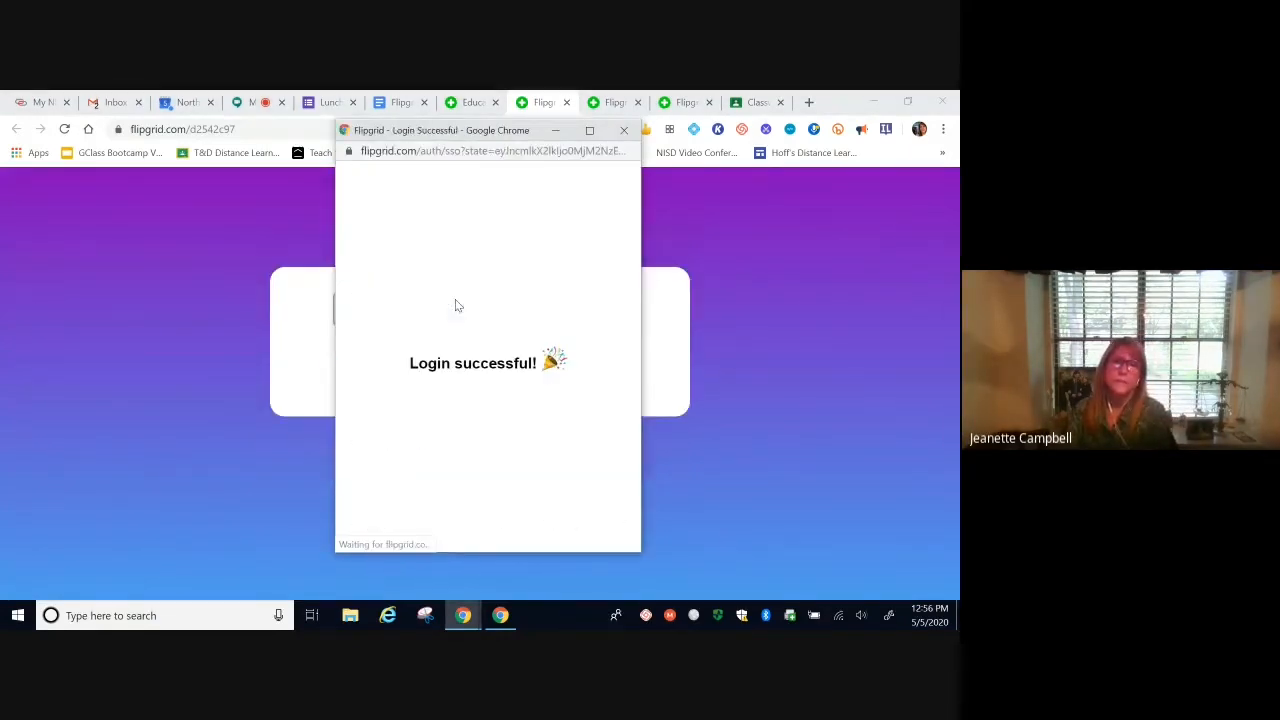
pyautogui.scroll(-4, 619, 361)
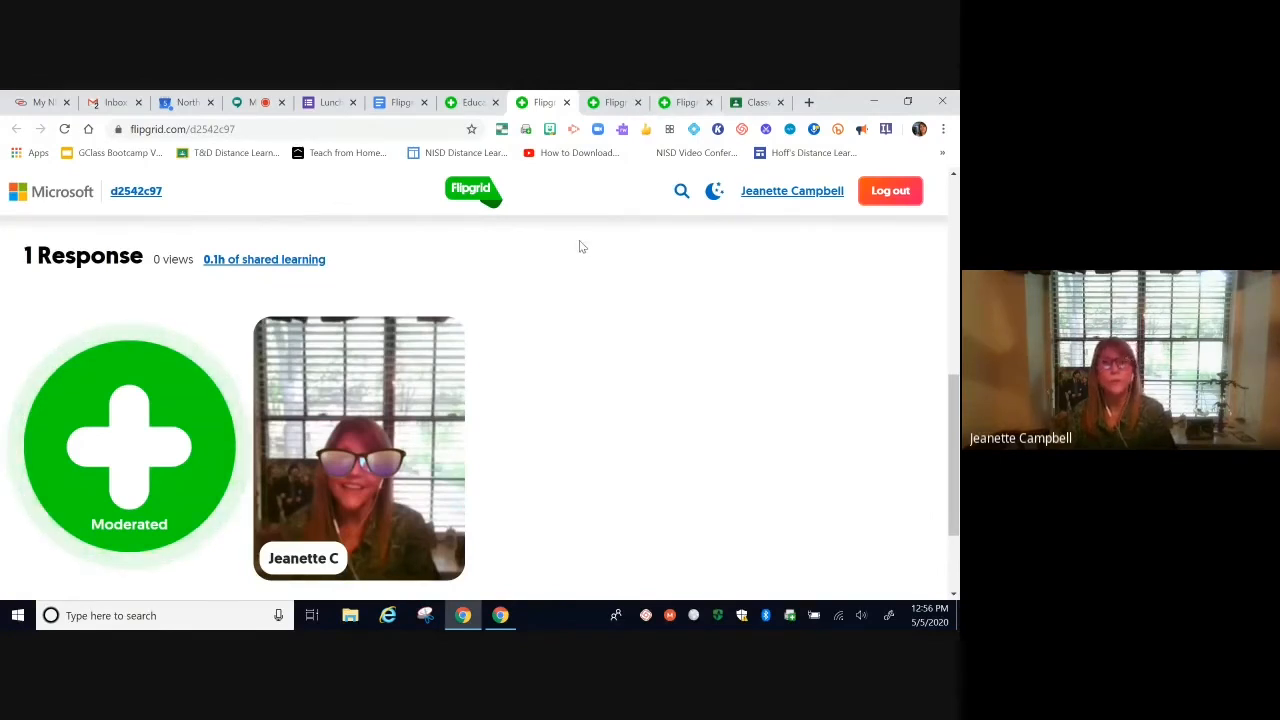
pyautogui.click(474, 103)
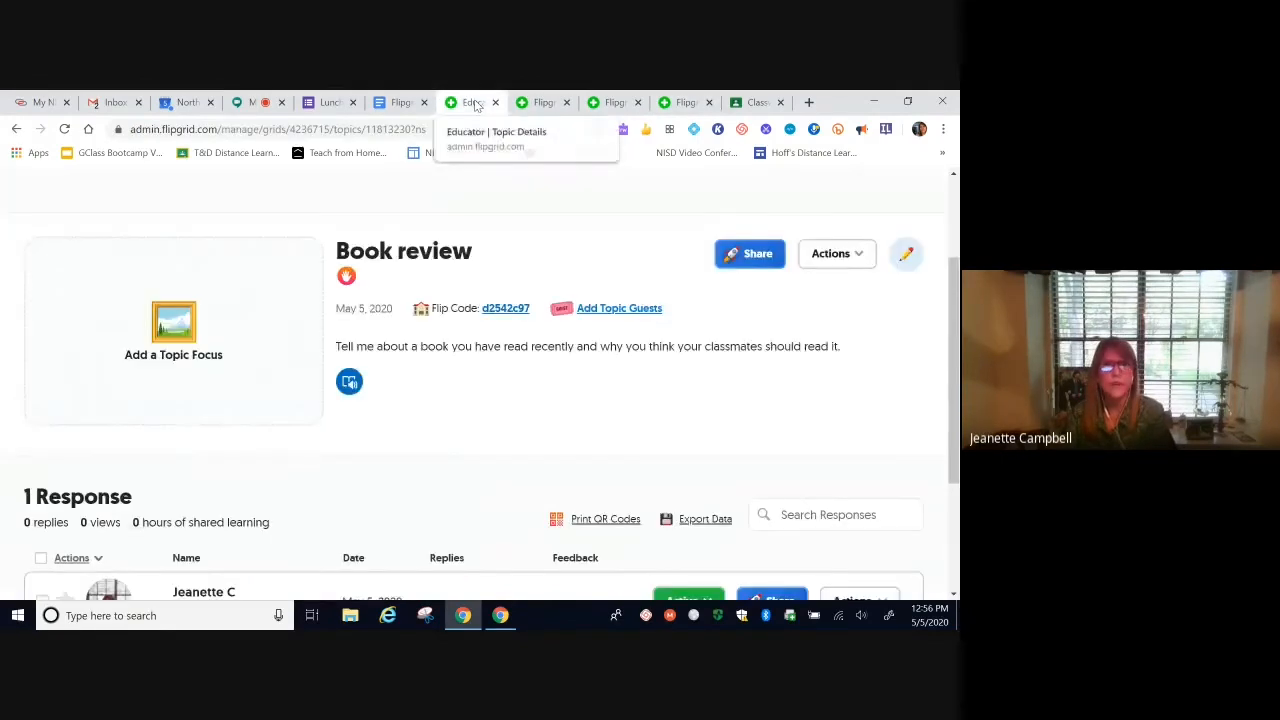
# Step: Return to My Grids and bring up the Actions menu on the 3rd period grid row
pyautogui.scroll(2, 512, 296)
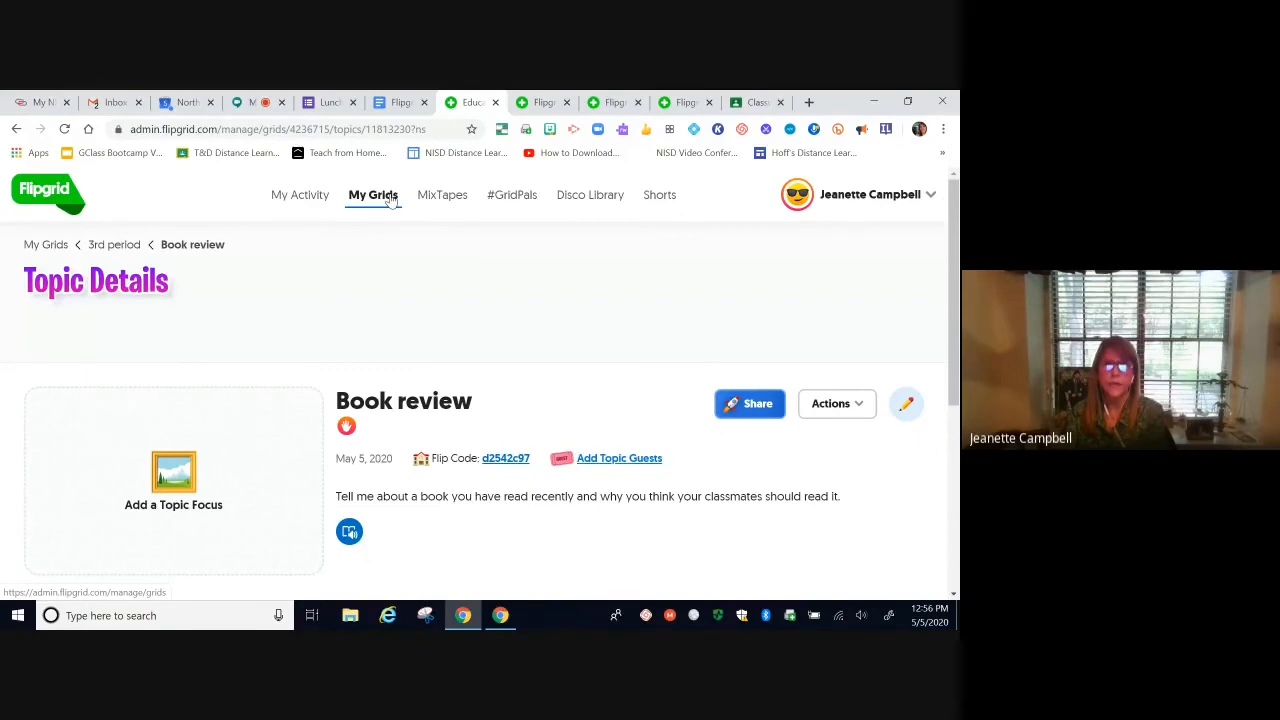
pyautogui.click(390, 200)
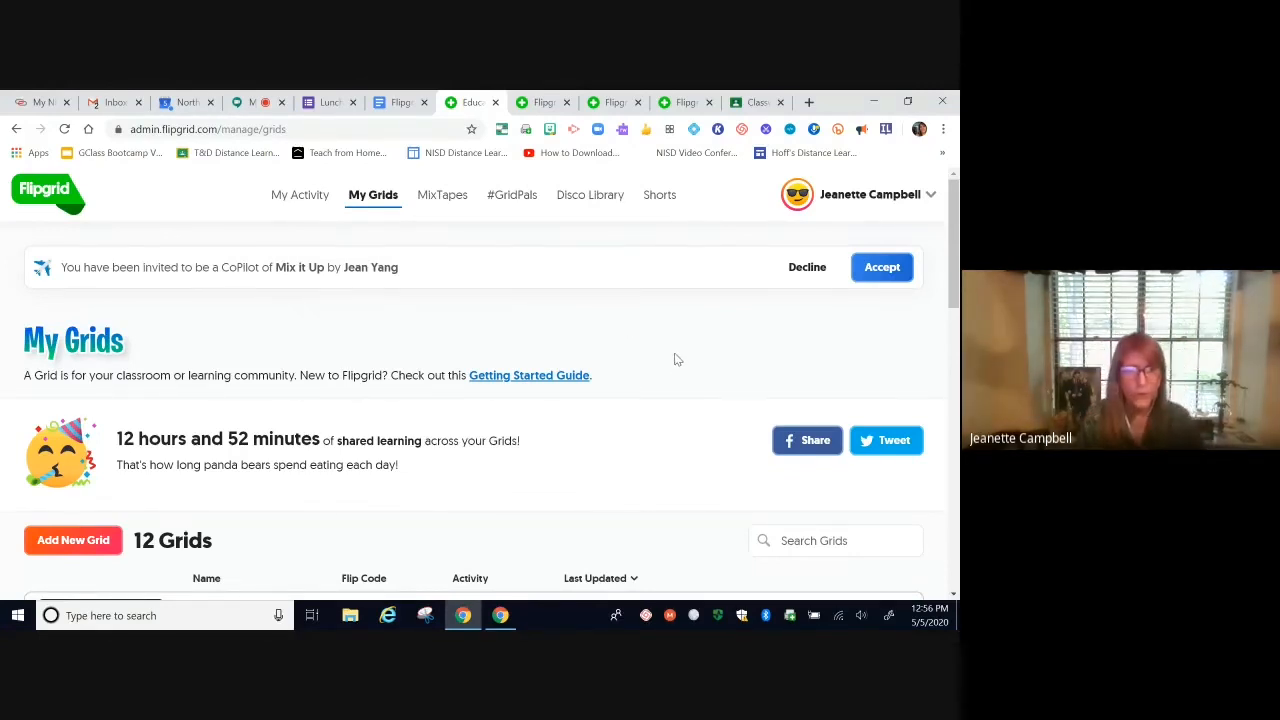
pyautogui.scroll(-2, 674, 359)
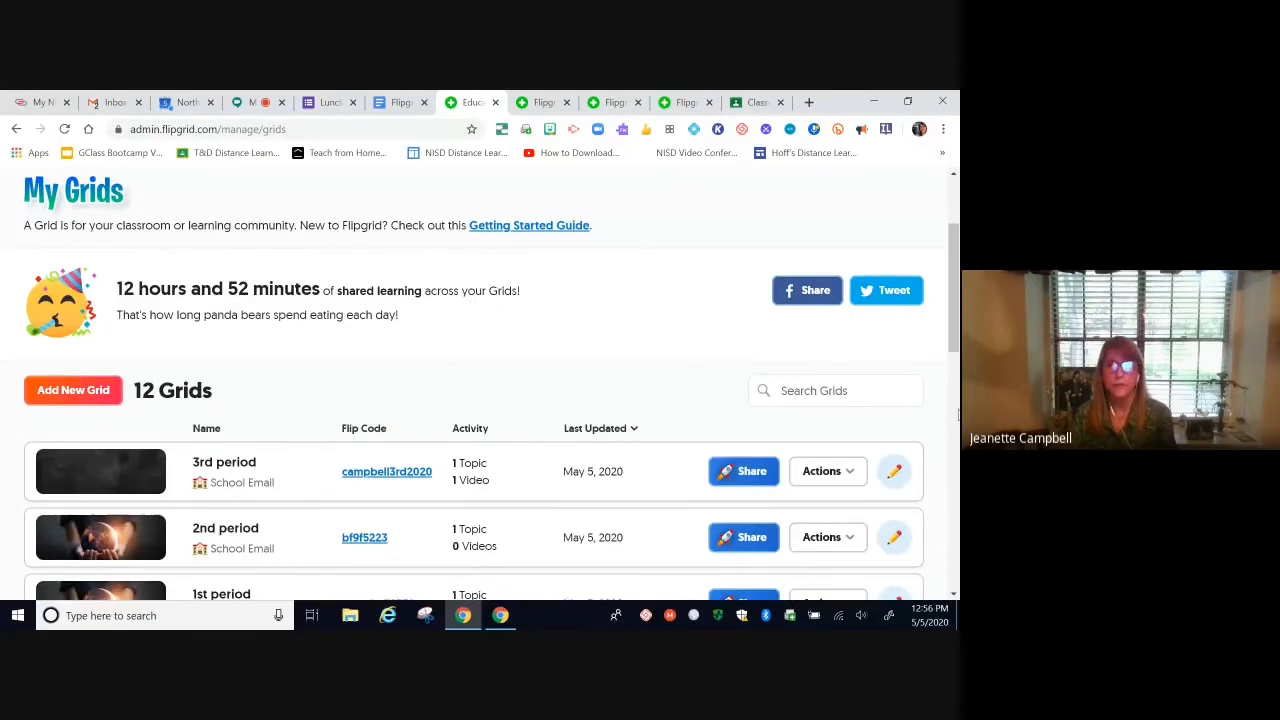
pyautogui.scroll(-2, 942, 443)
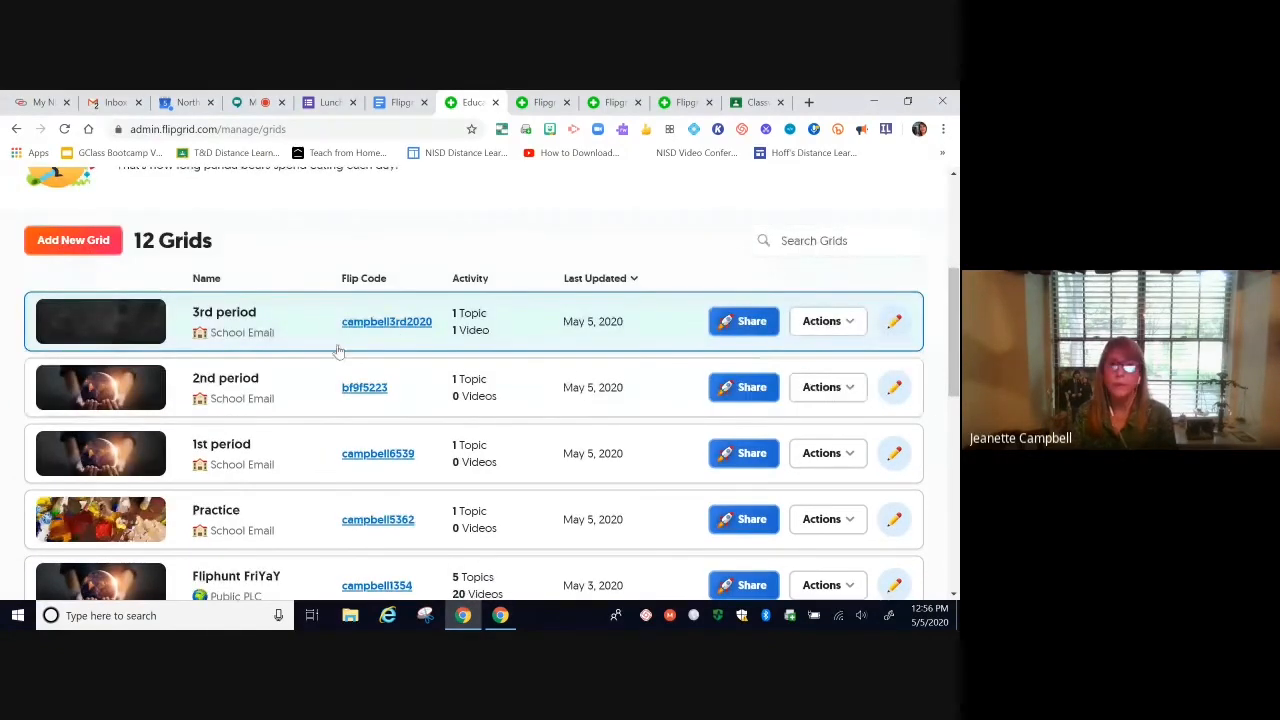
pyautogui.click(848, 322)
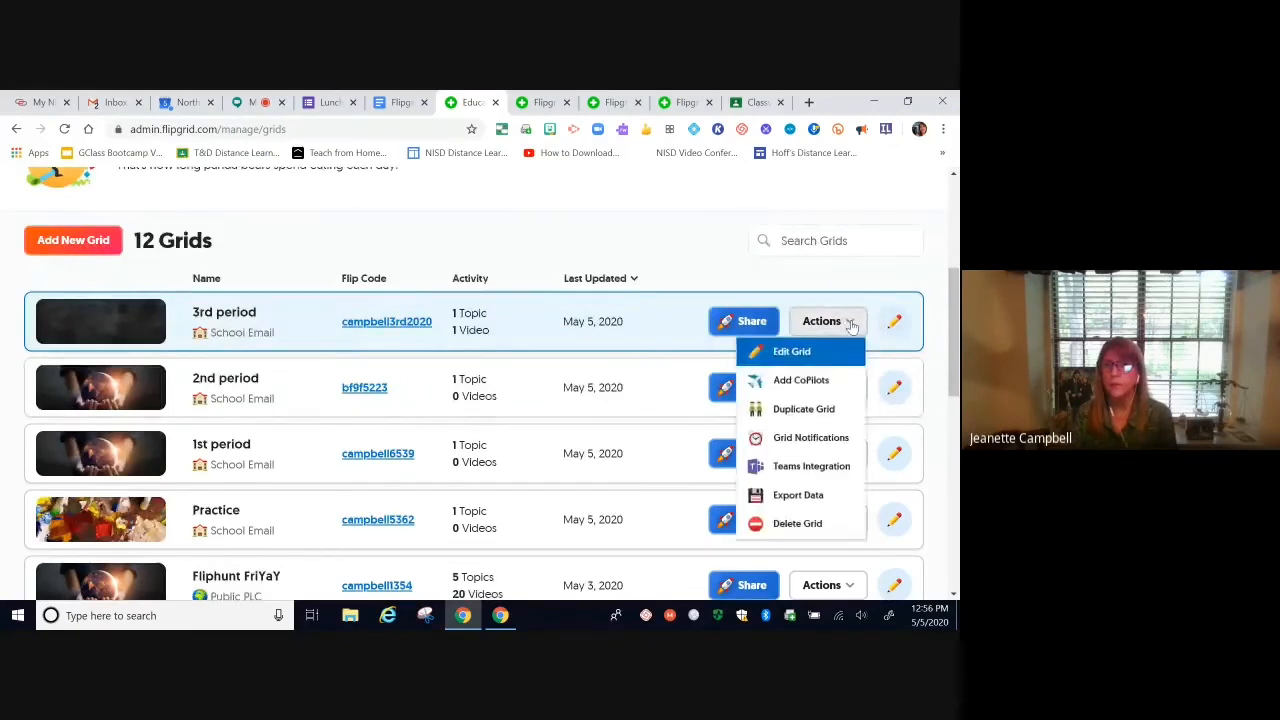
# Step: Confirm Duplicate Grid for the 3rd period grid, then switch to its student page tab
pyautogui.click(808, 410)
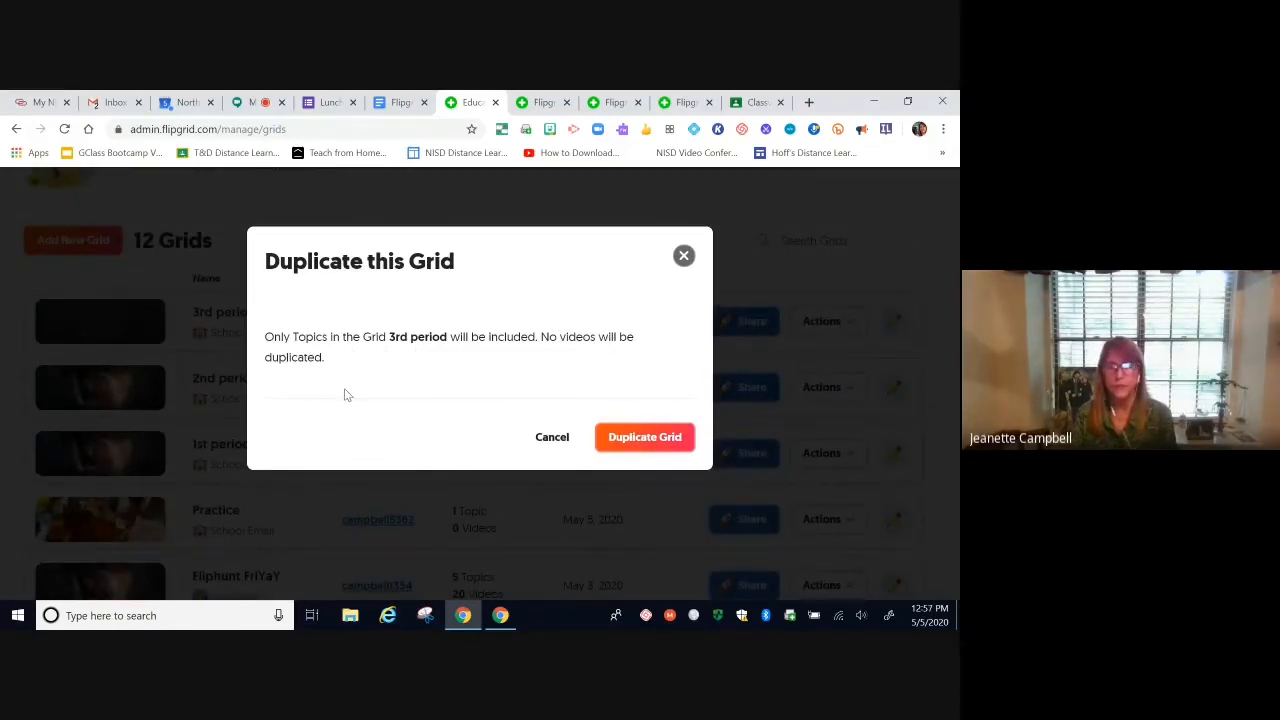
pyautogui.click(663, 443)
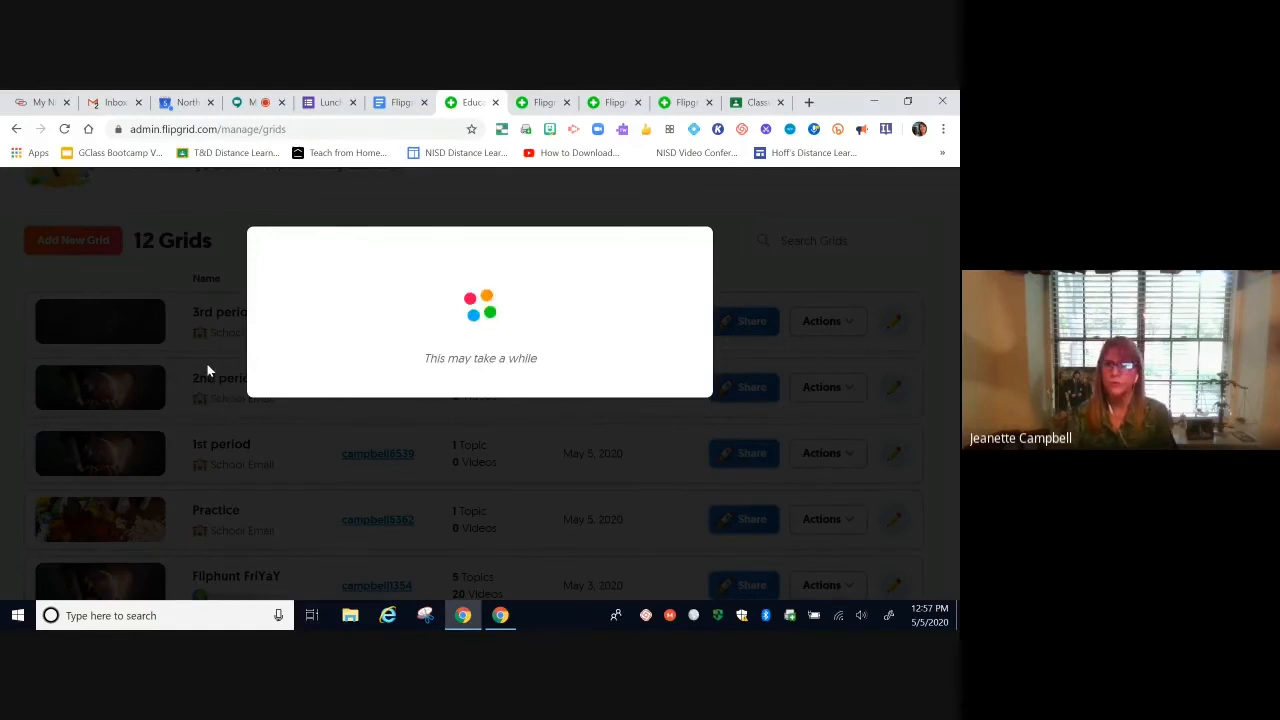
pyautogui.click(540, 104)
pyautogui.click(612, 104)
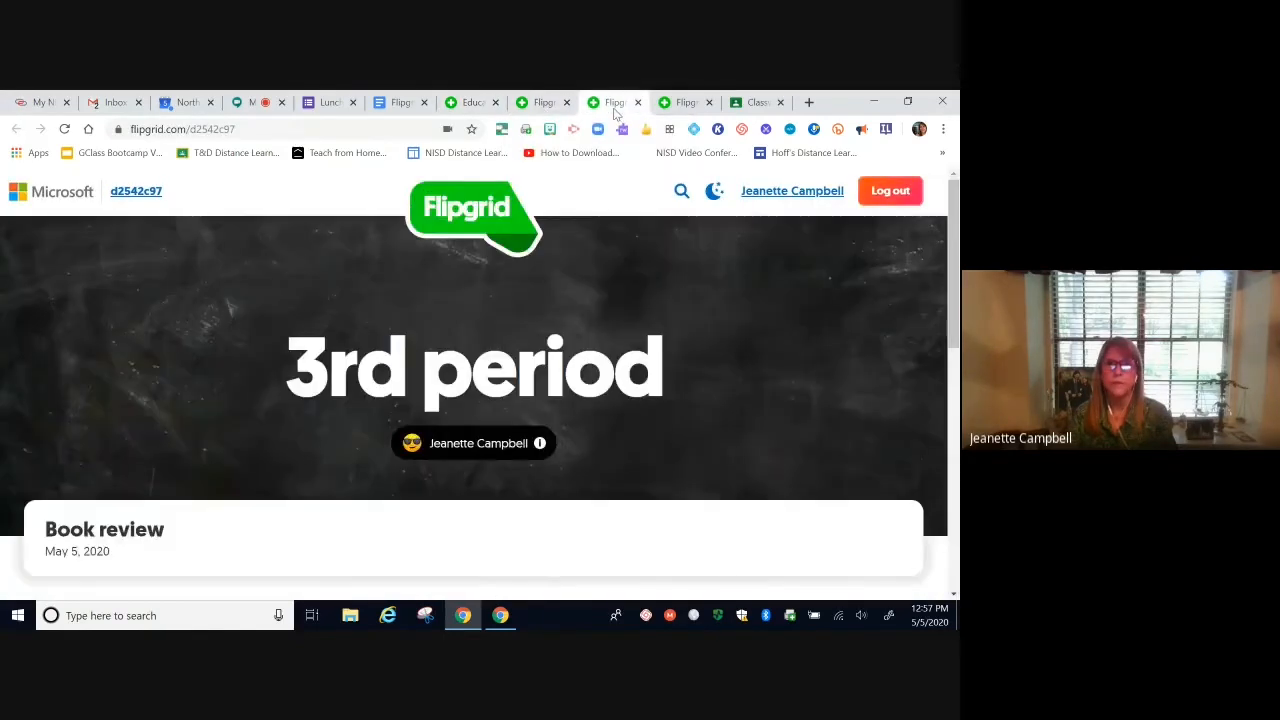
# Step: Browse the Fliphunt FriYaY grid's topics, then return to the Educator grid list tab
pyautogui.click(685, 103)
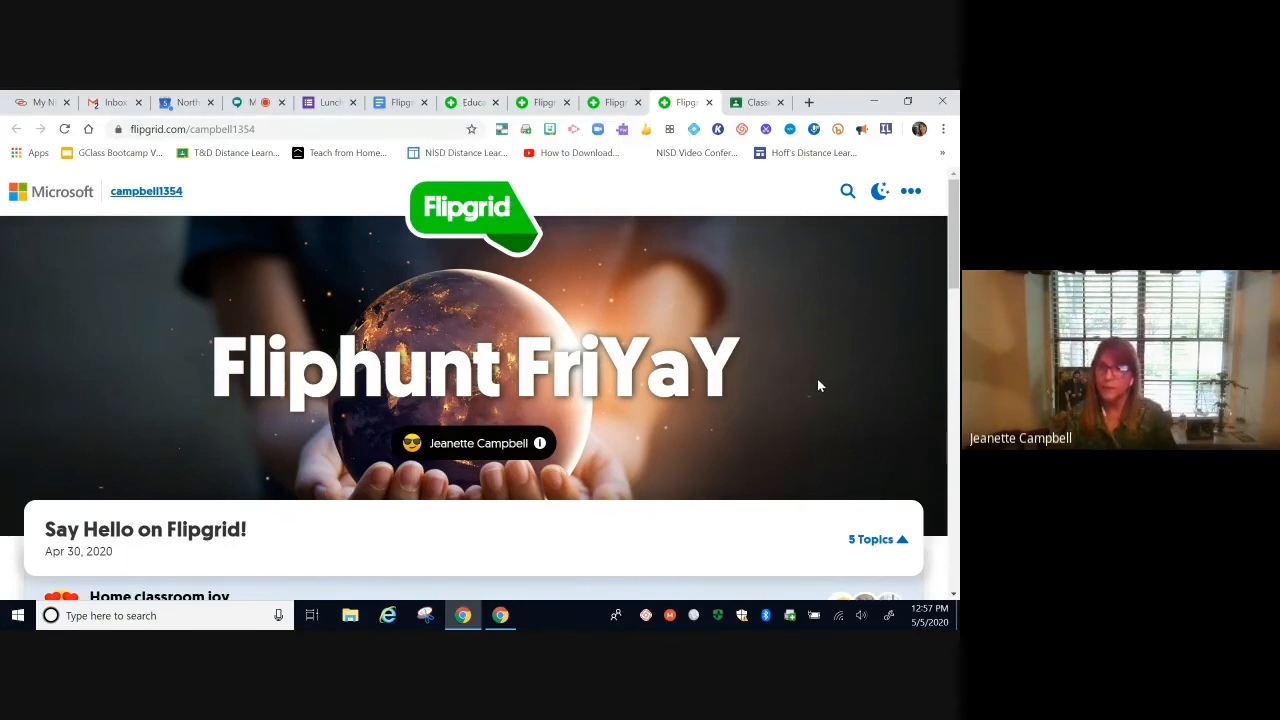
pyautogui.scroll(-1, 817, 380)
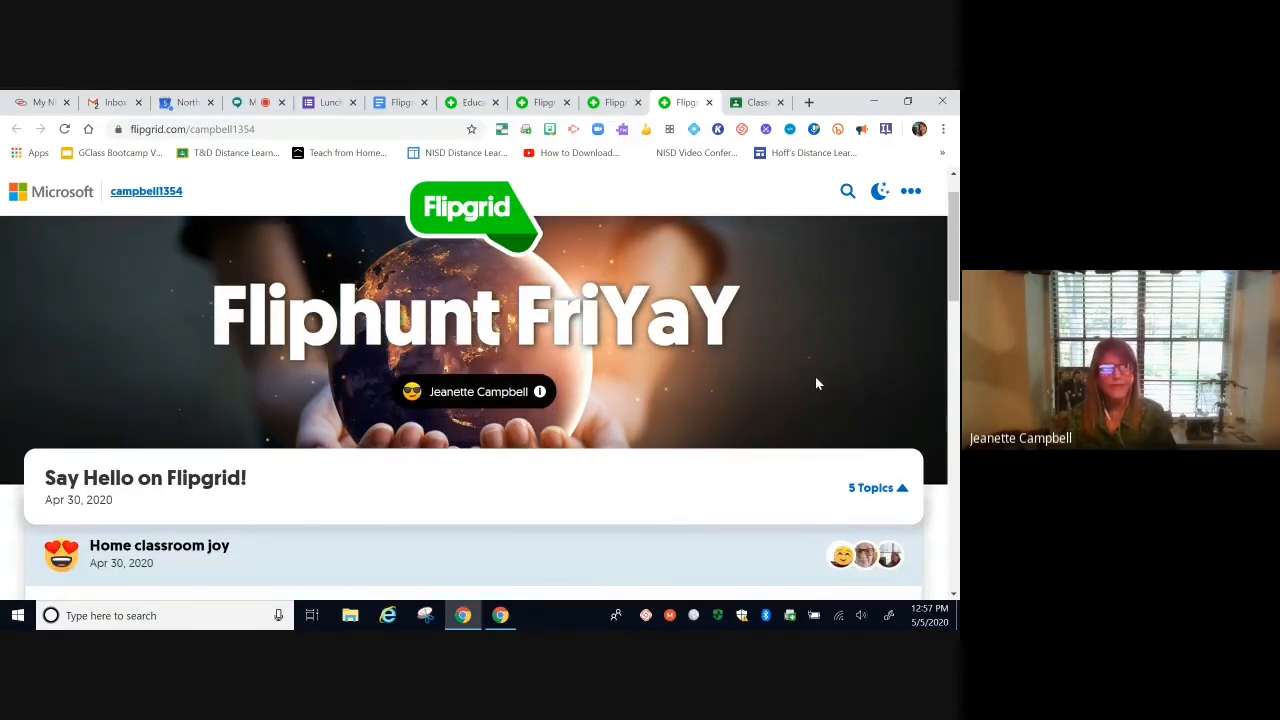
pyautogui.scroll(-3, 815, 376)
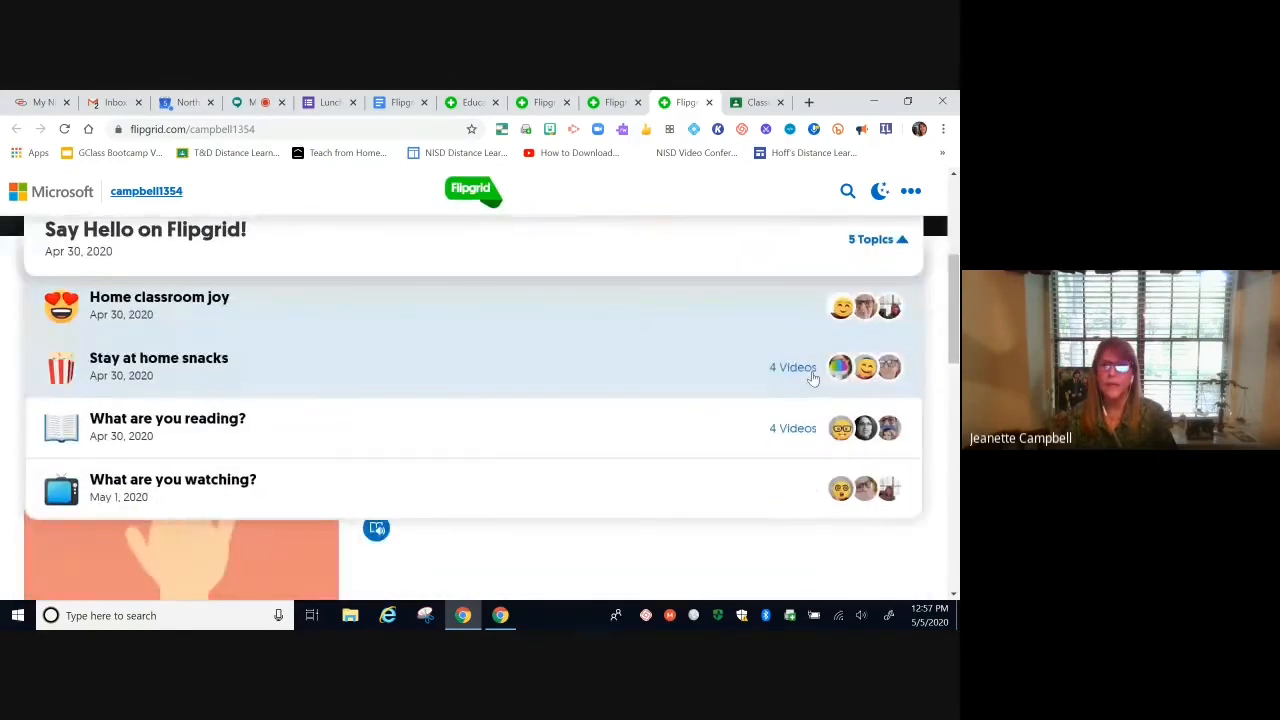
pyautogui.scroll(1, 811, 377)
pyautogui.scroll(-1, 811, 374)
pyautogui.scroll(2, 790, 360)
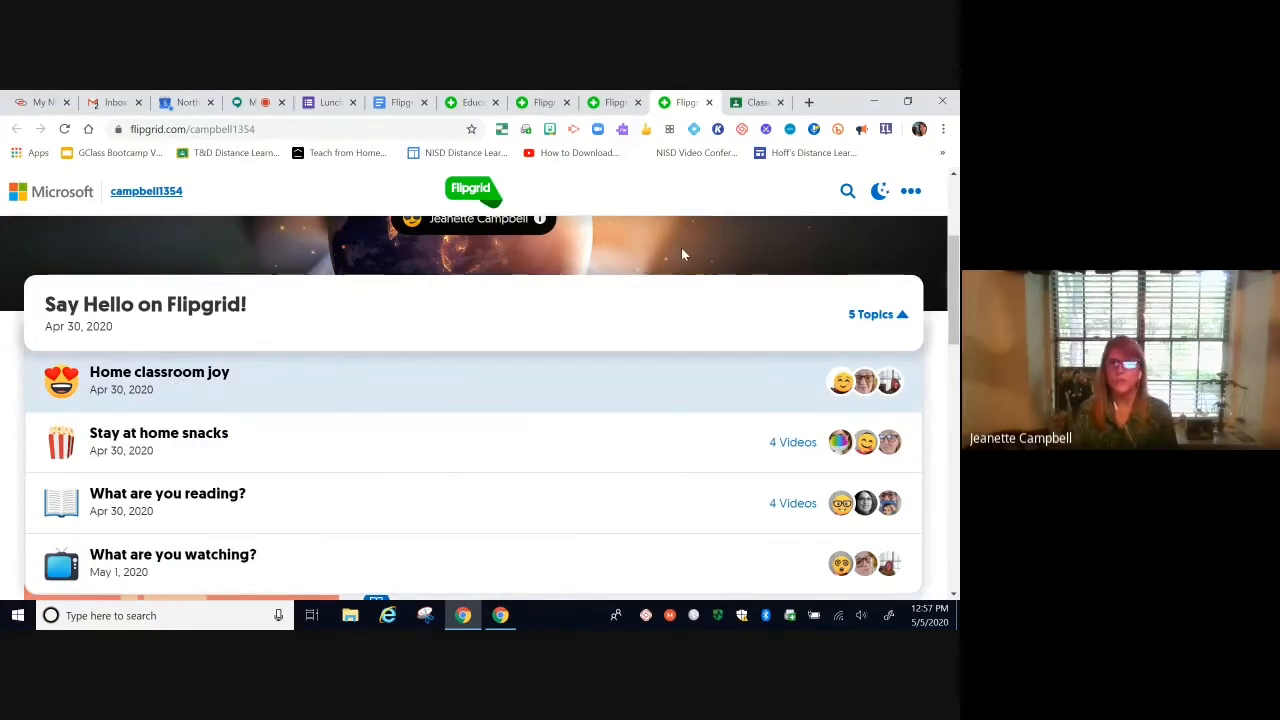
pyautogui.scroll(3, 681, 254)
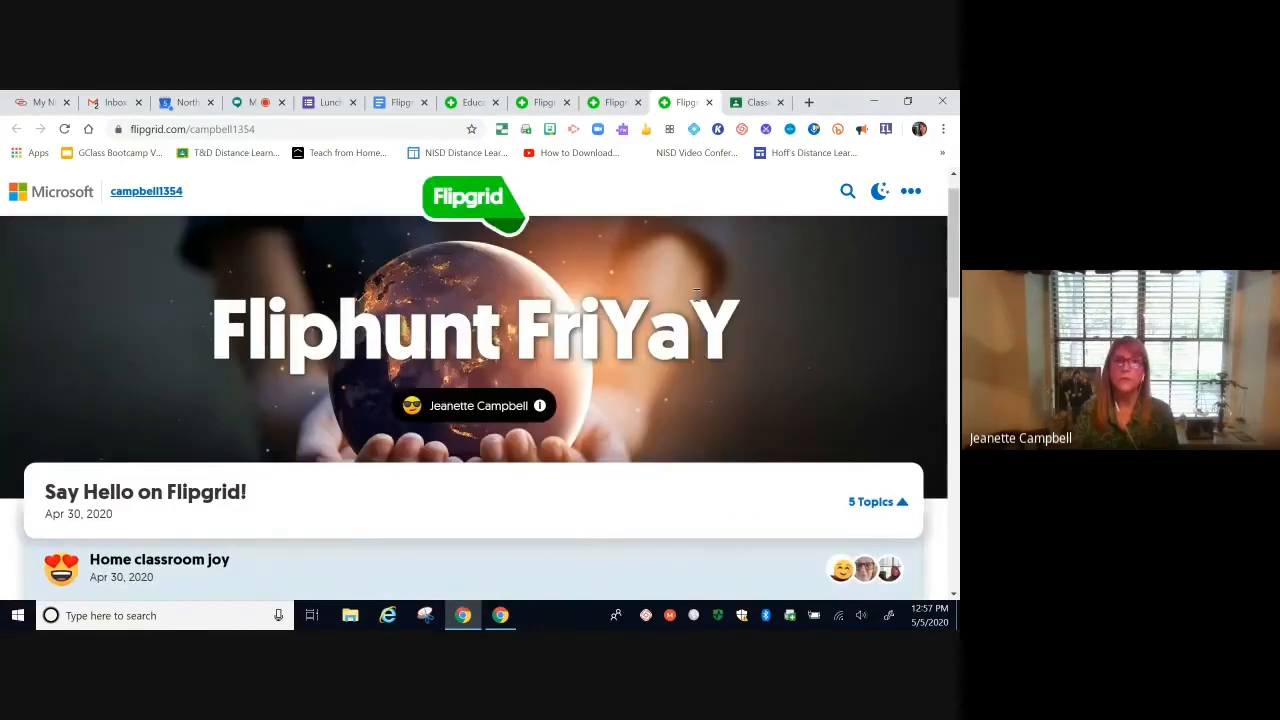
pyautogui.click(470, 102)
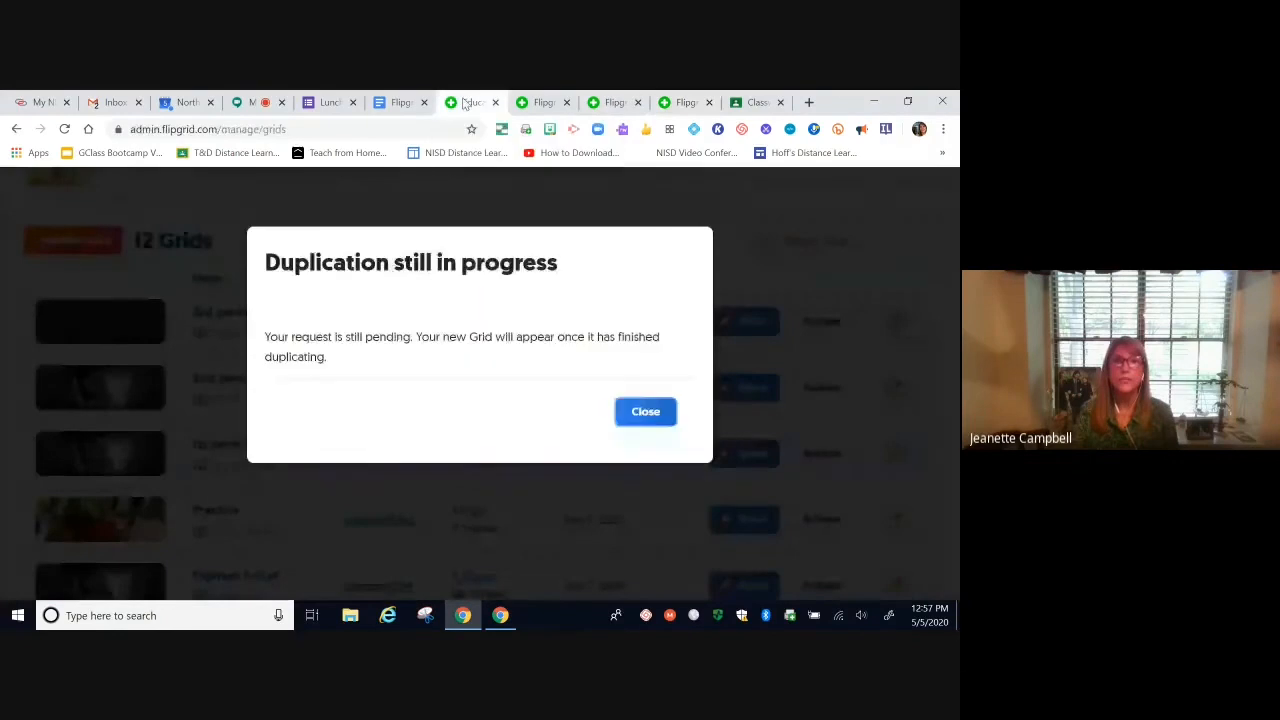
# Step: Close the 'Duplication still in progress' notice, scroll to the top of My Grids, then return to Meet
pyautogui.click(645, 412)
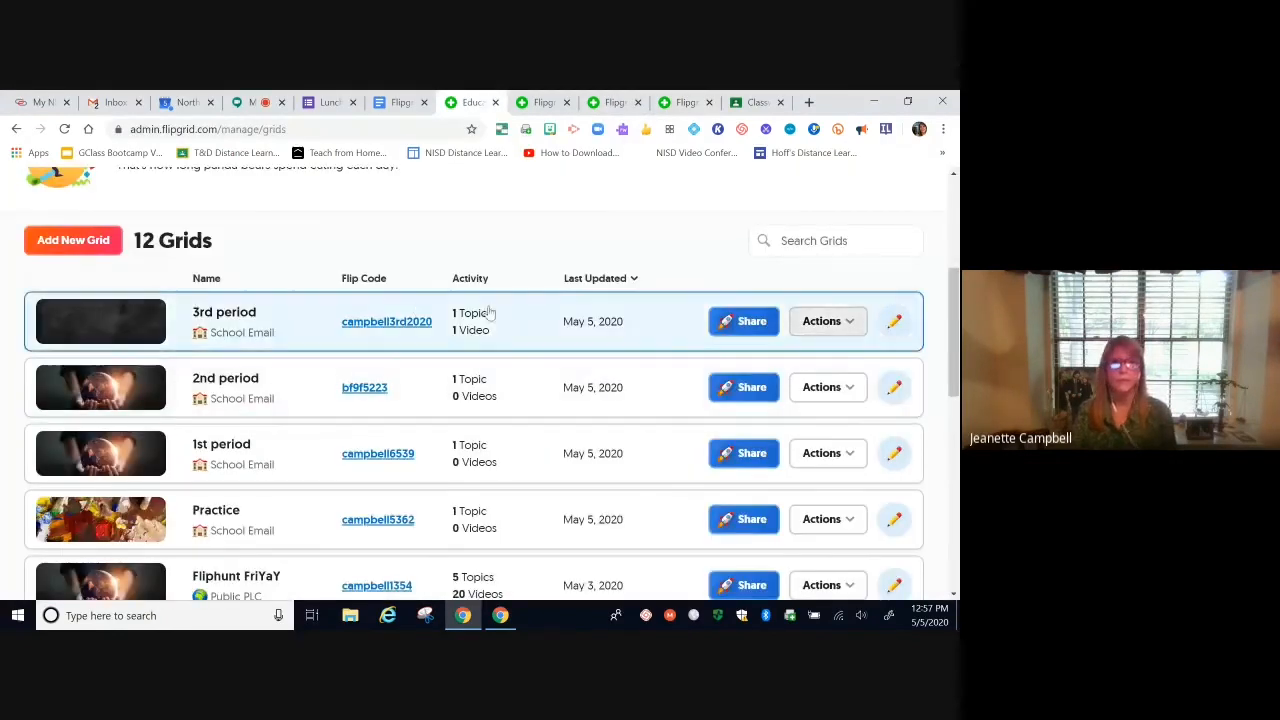
pyautogui.scroll(2, 555, 270)
pyautogui.scroll(1, 550, 280)
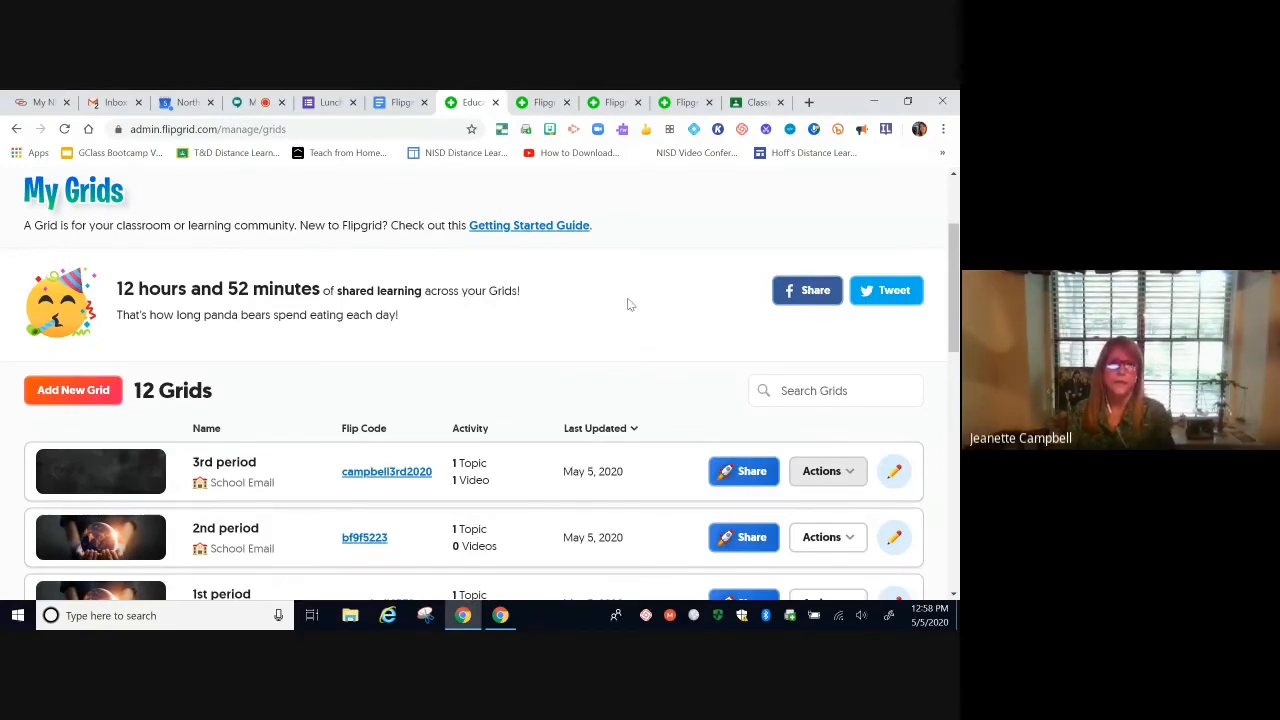
pyautogui.scroll(3, 629, 304)
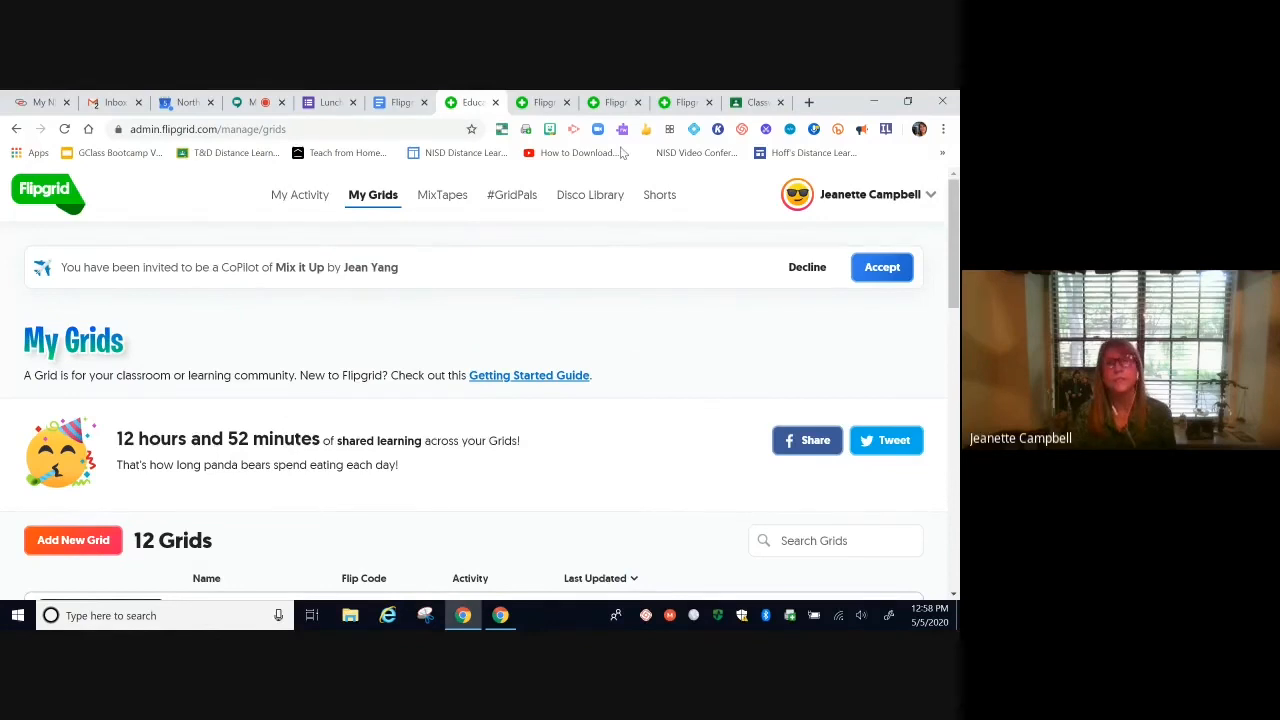
pyautogui.click(249, 103)
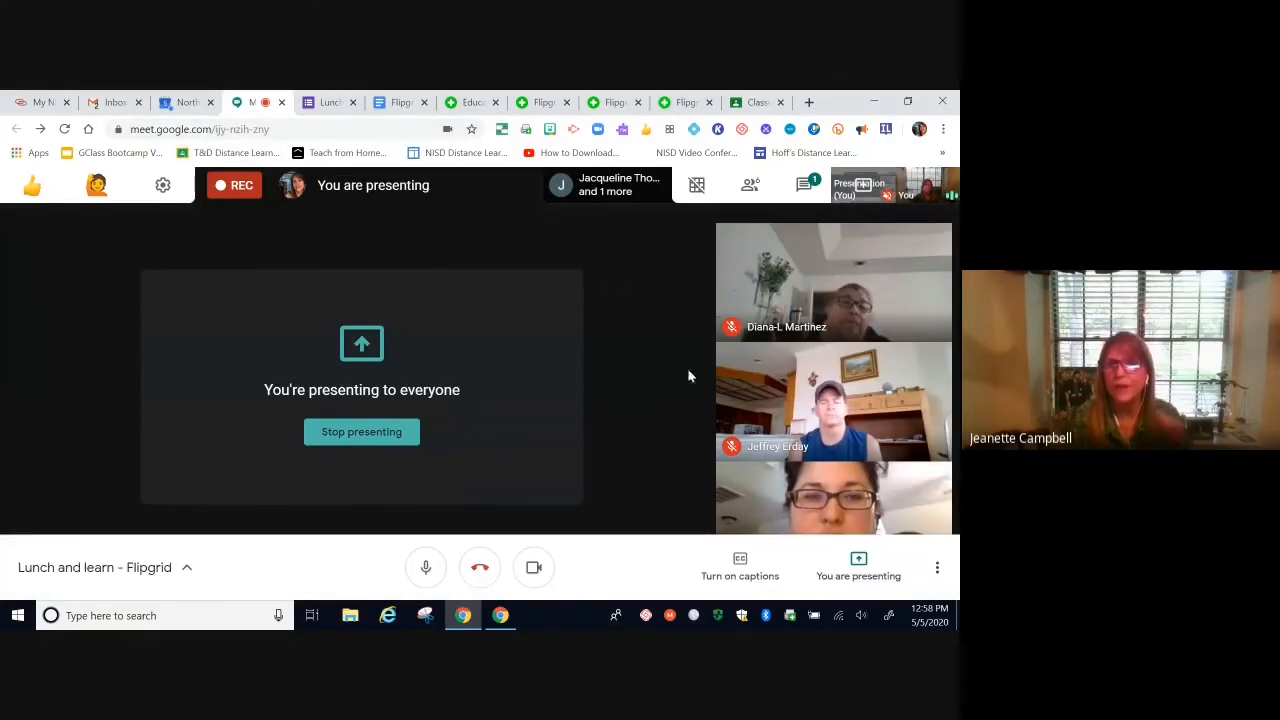
# Step: Open the Meet chat panel showing the question 'Is feedback for only the teacher?'
pyautogui.click(802, 189)
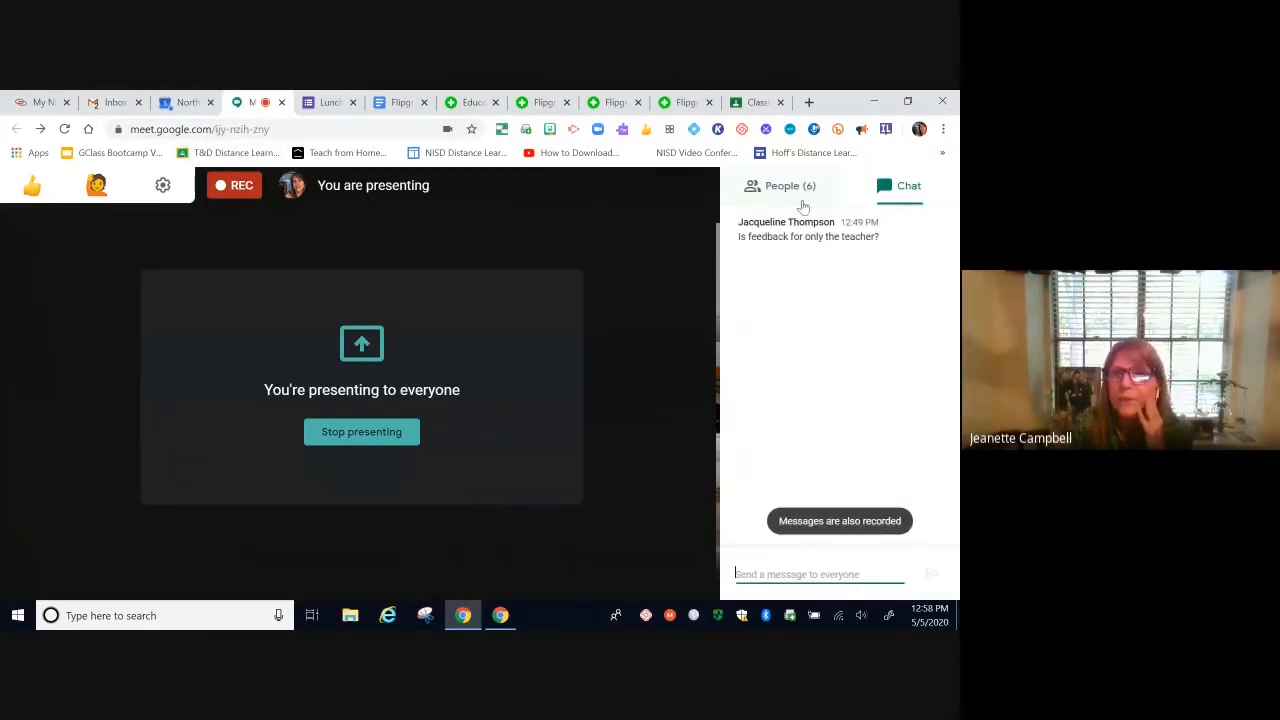